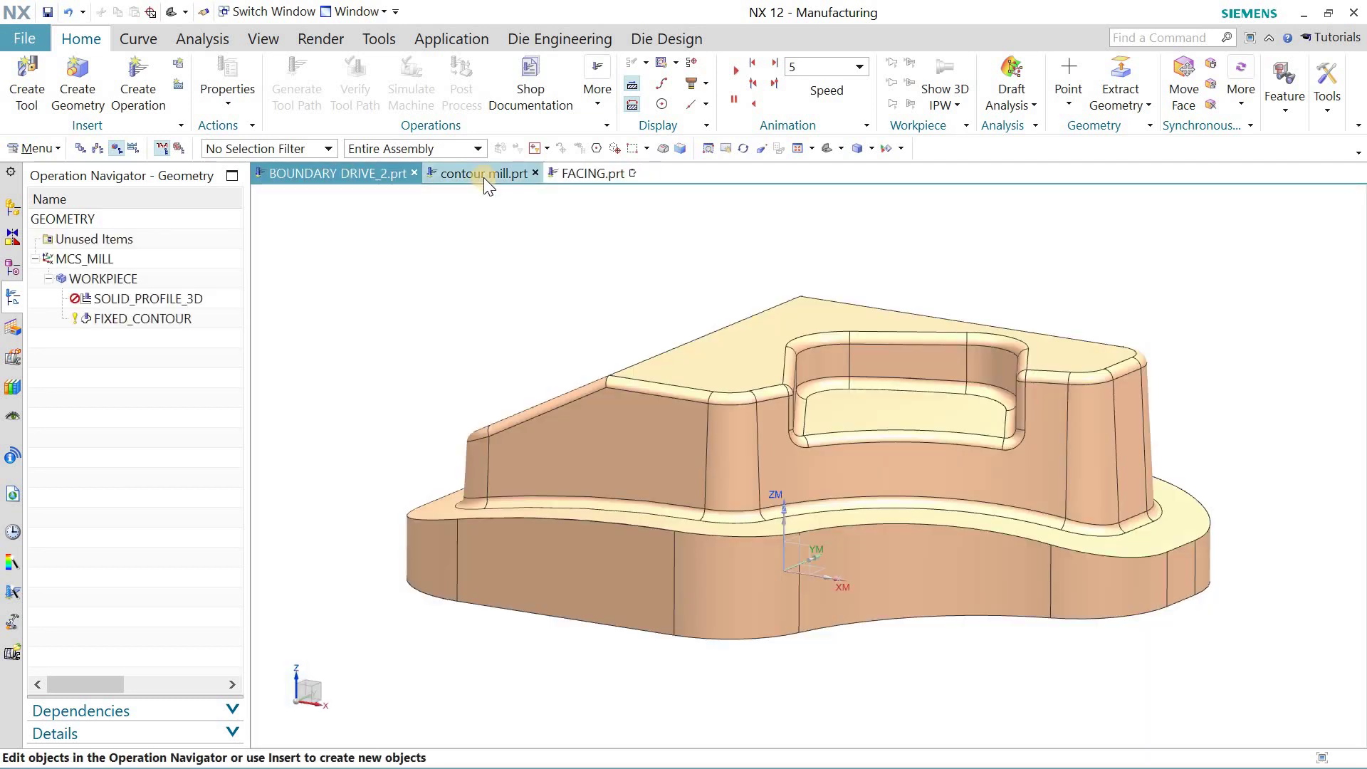
Cycle through the FACING, contour mill and BOUNDARY DRIVE_2 part files, ending on BOUNDARY DRIVE_2.
click(484, 177)
click(596, 175)
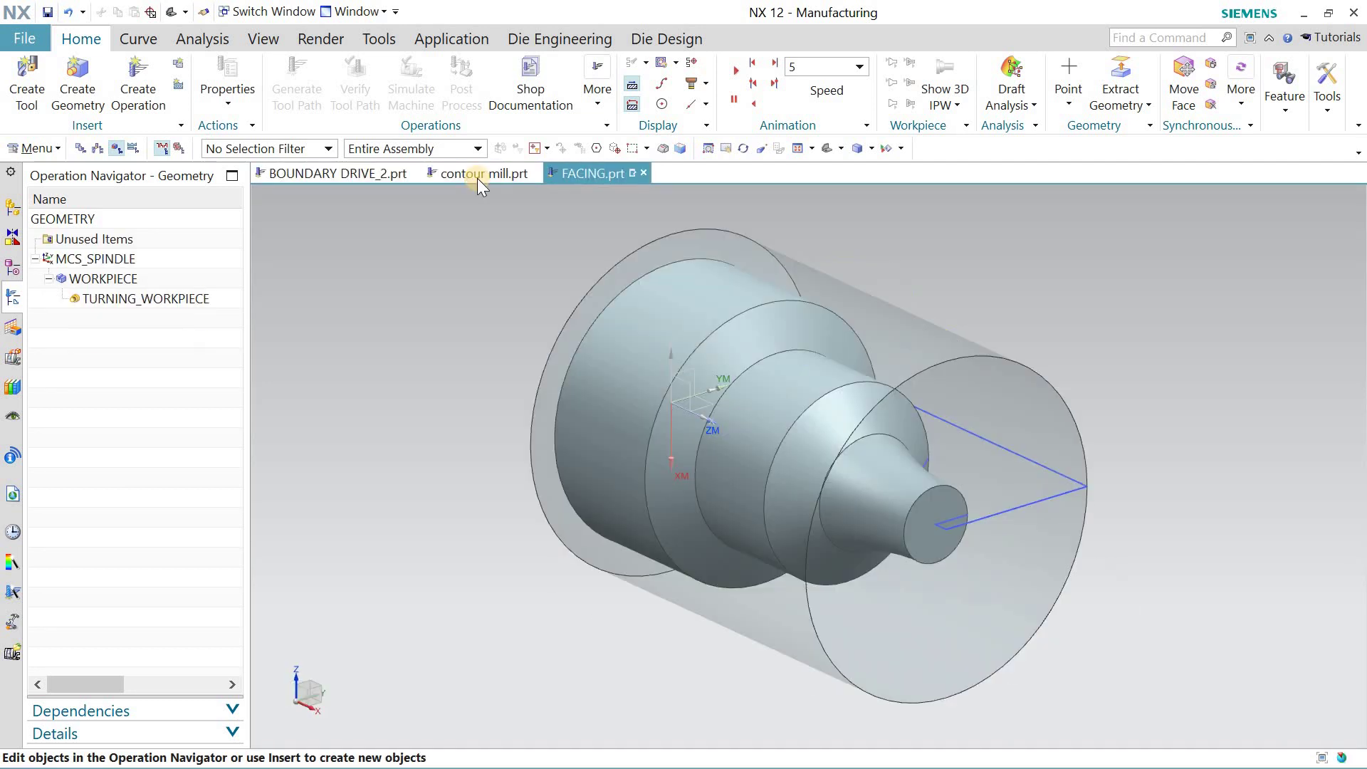
click(477, 178)
click(361, 173)
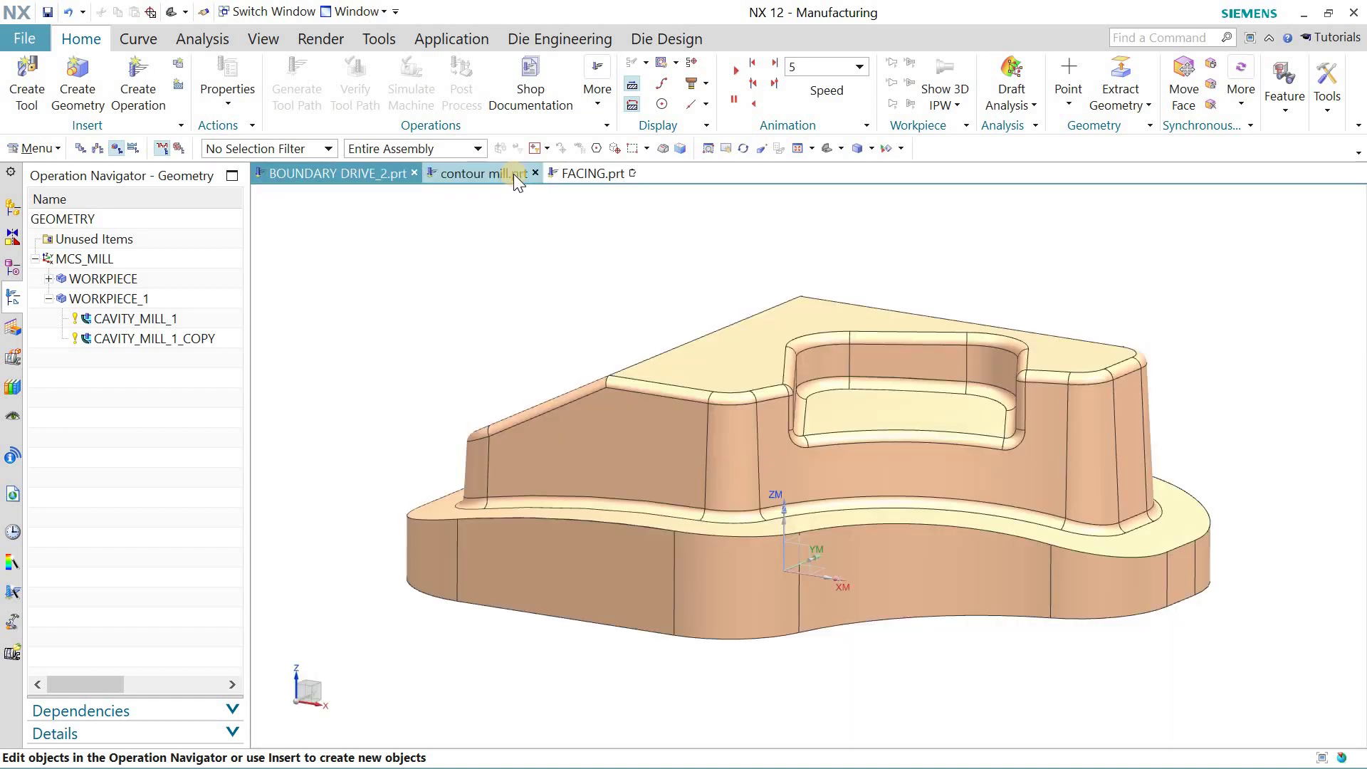
click(502, 174)
click(591, 174)
click(348, 174)
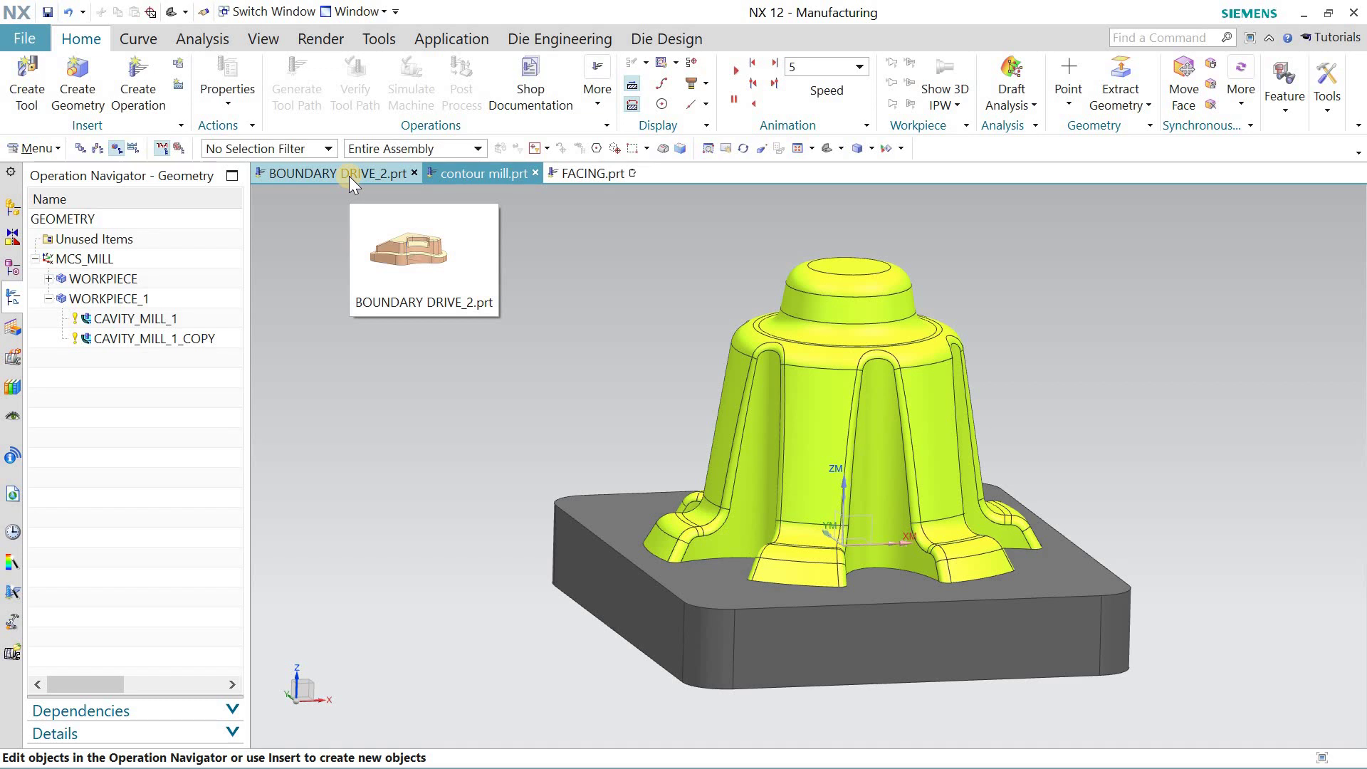
click(349, 177)
click(482, 174)
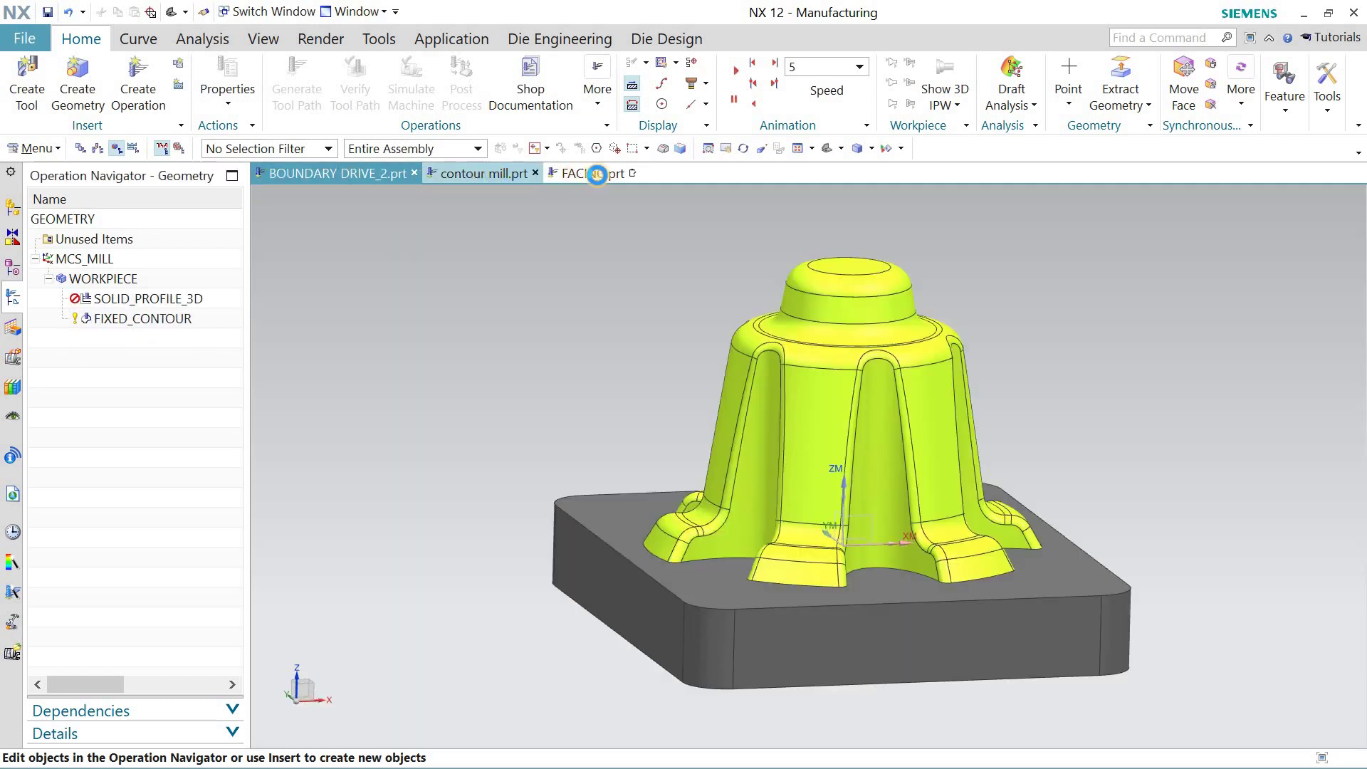
click(590, 173)
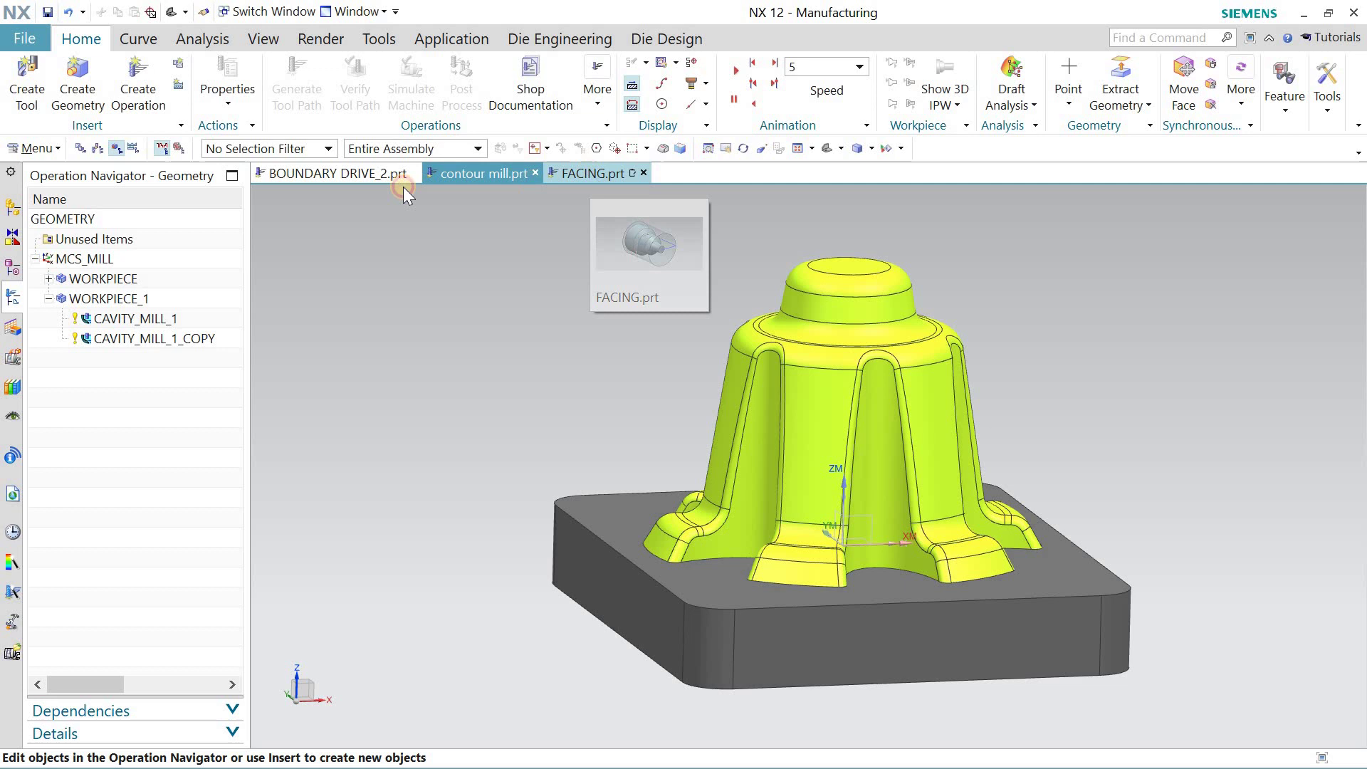
click(305, 178)
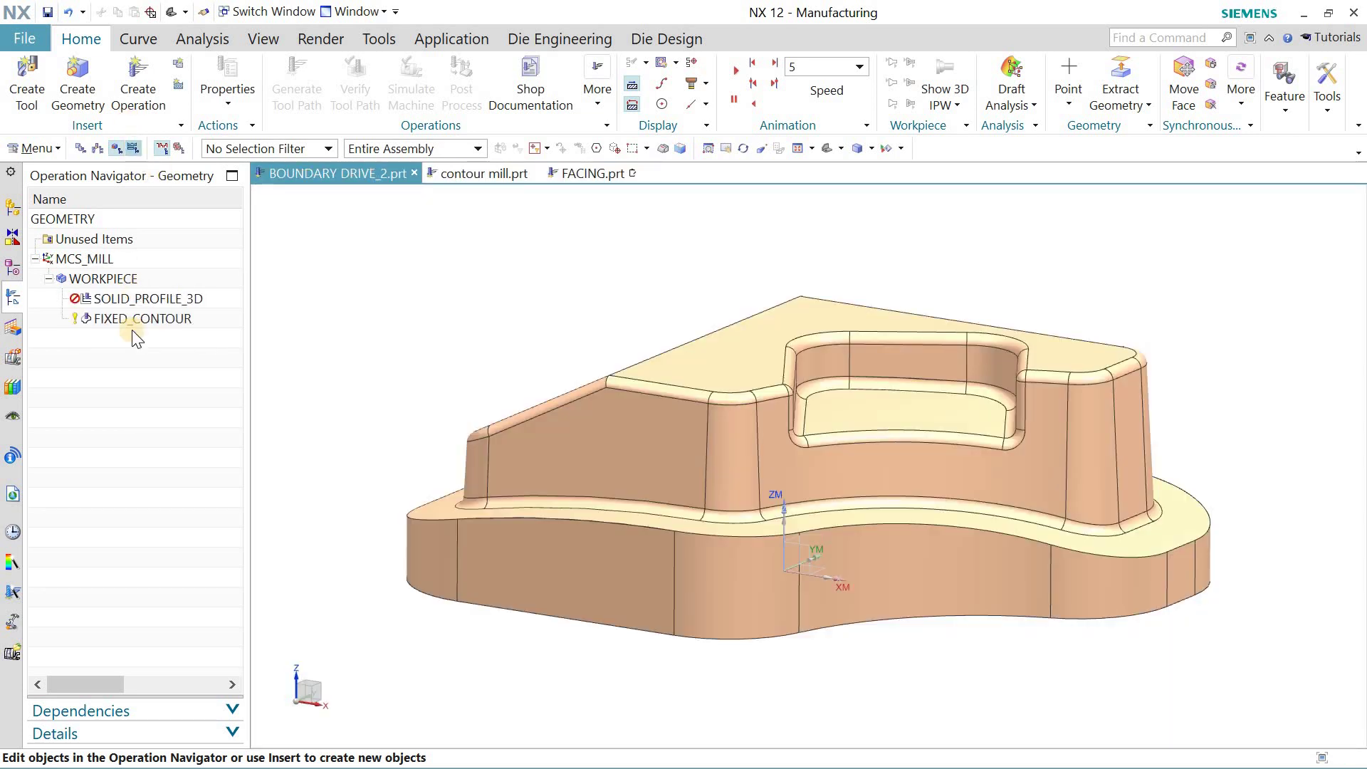
Open BOUNDARY DRIVE_2's WORKPIECE settings, display the part geometry, and begin specifying the blank.
click(105, 279)
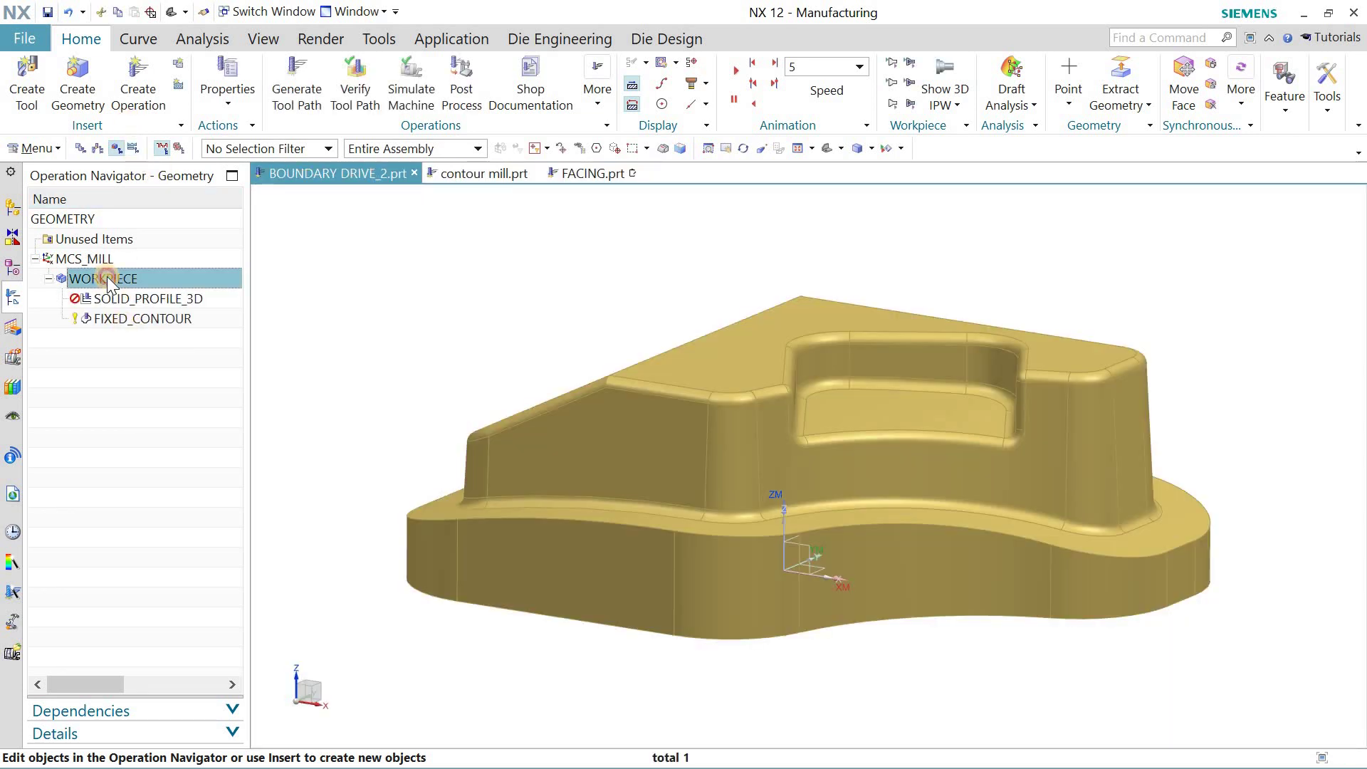
click(107, 279)
double_click(107, 279)
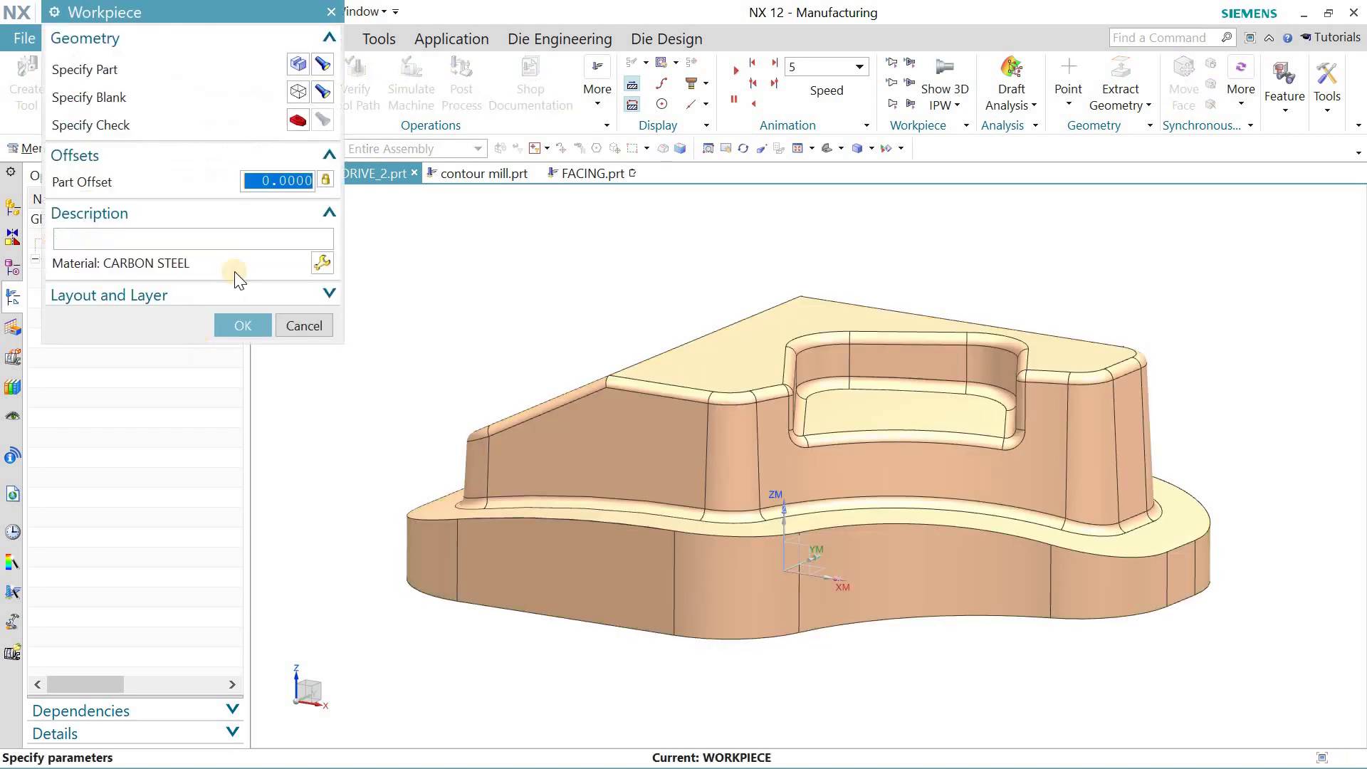
click(322, 64)
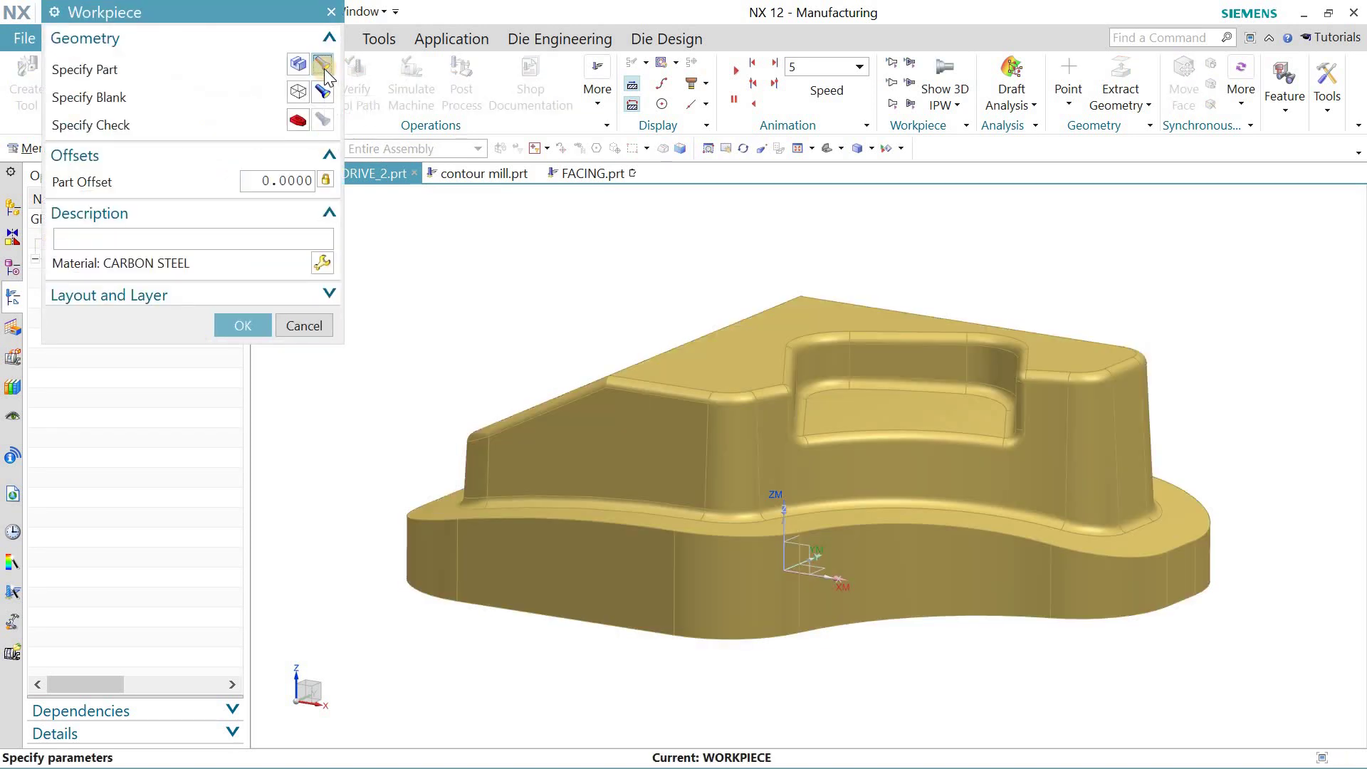
click(298, 92)
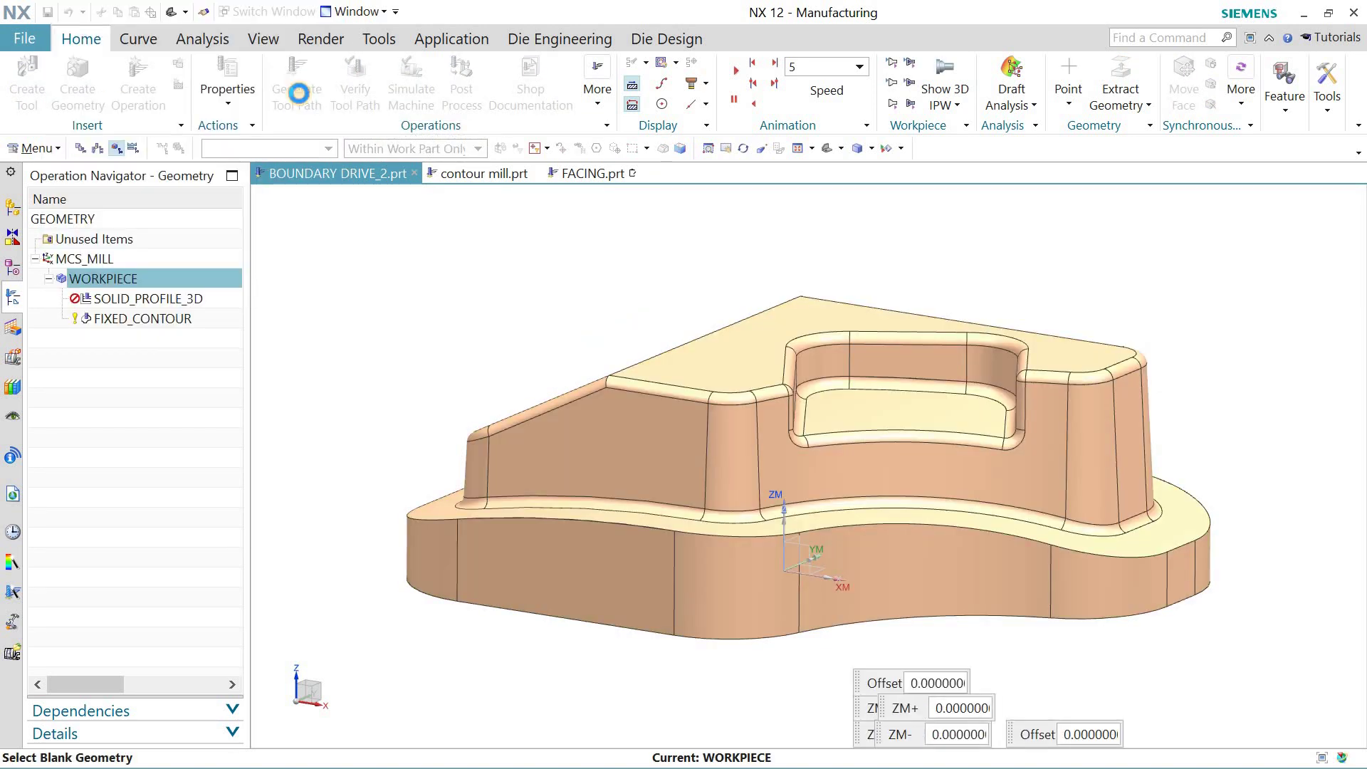
click(232, 43)
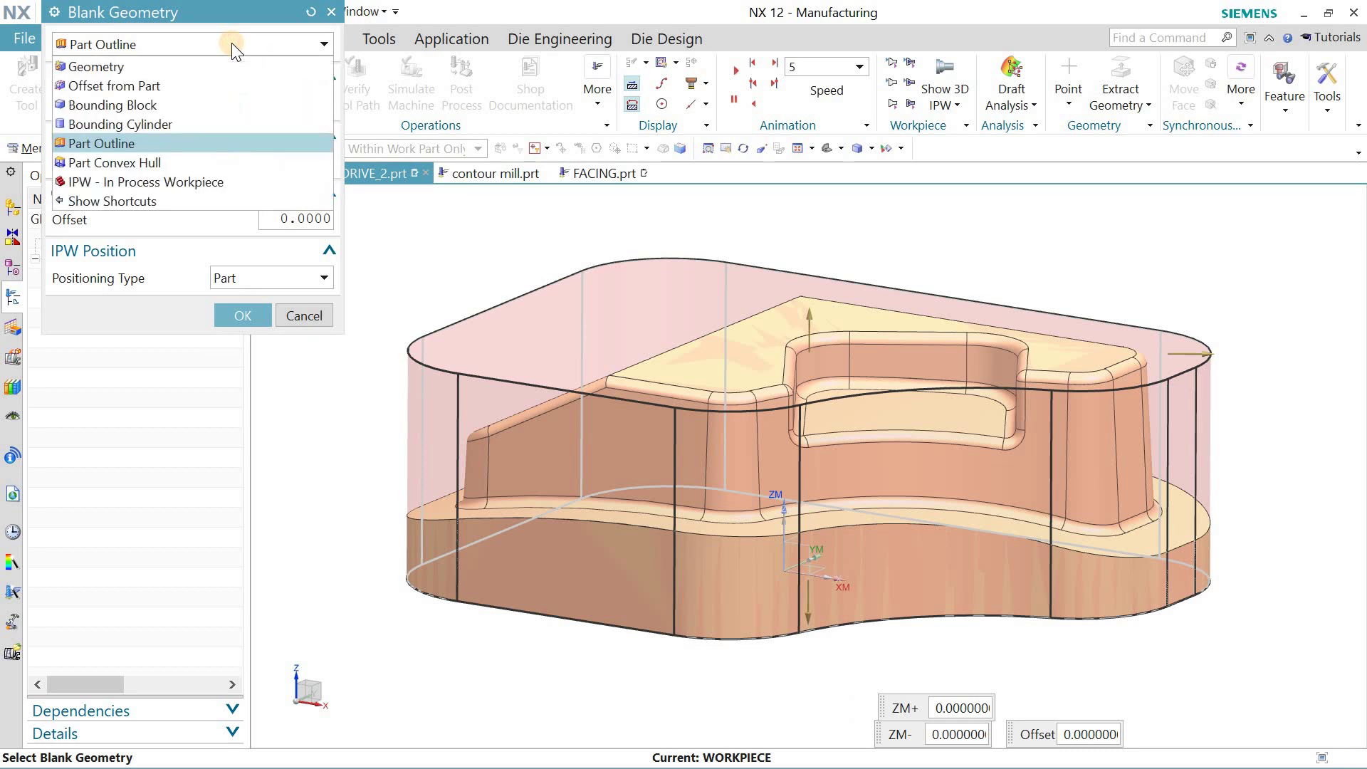
Change the blank from Geometry to Offset from Part with a 0.1 offset and confirm it.
click(156, 68)
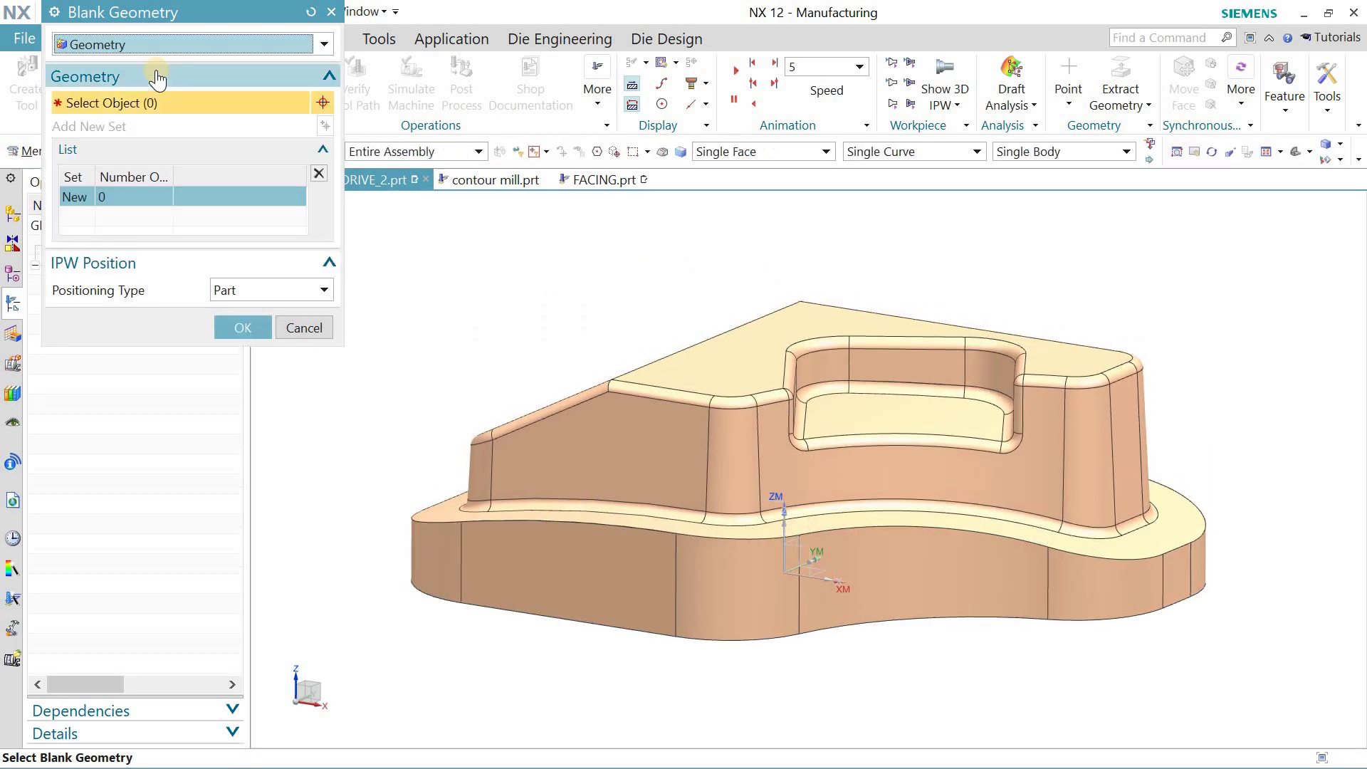
middle_drag(525, 354, 413, 282)
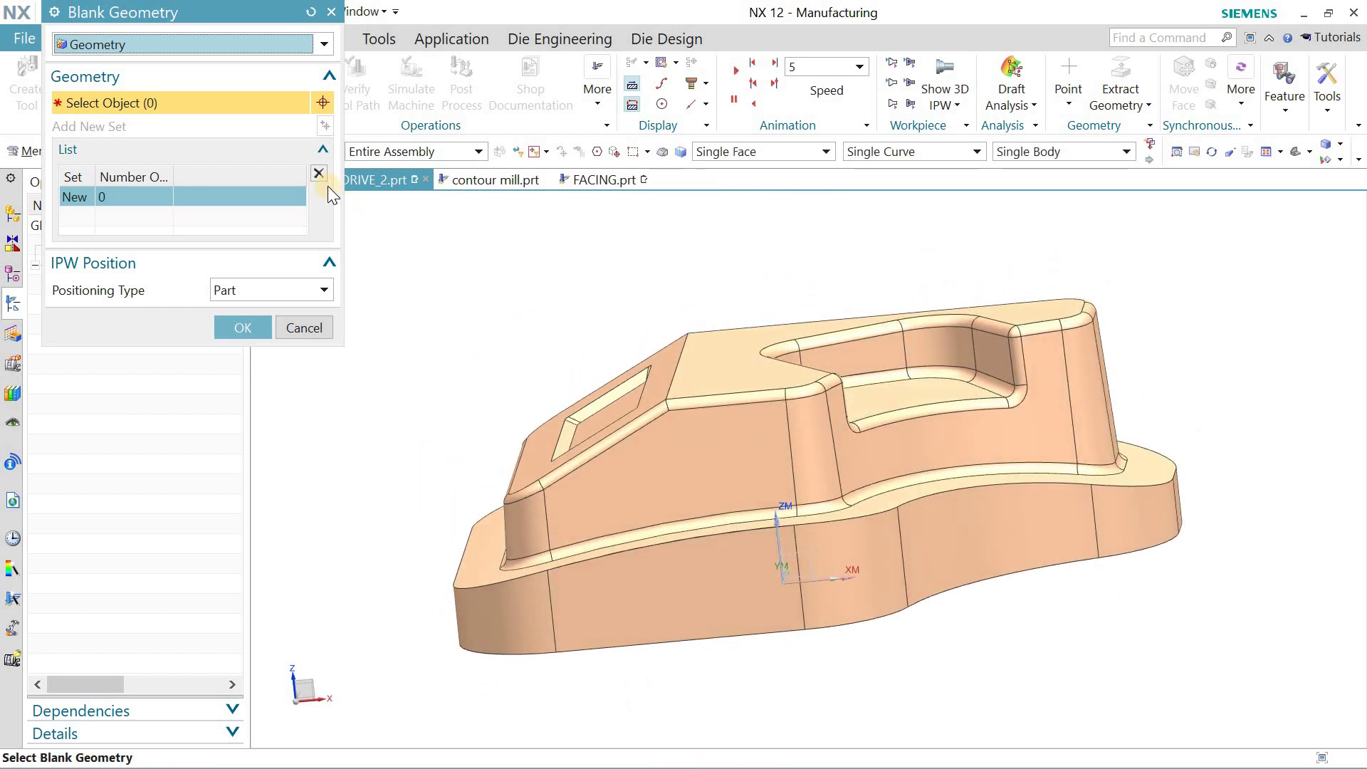
click(272, 44)
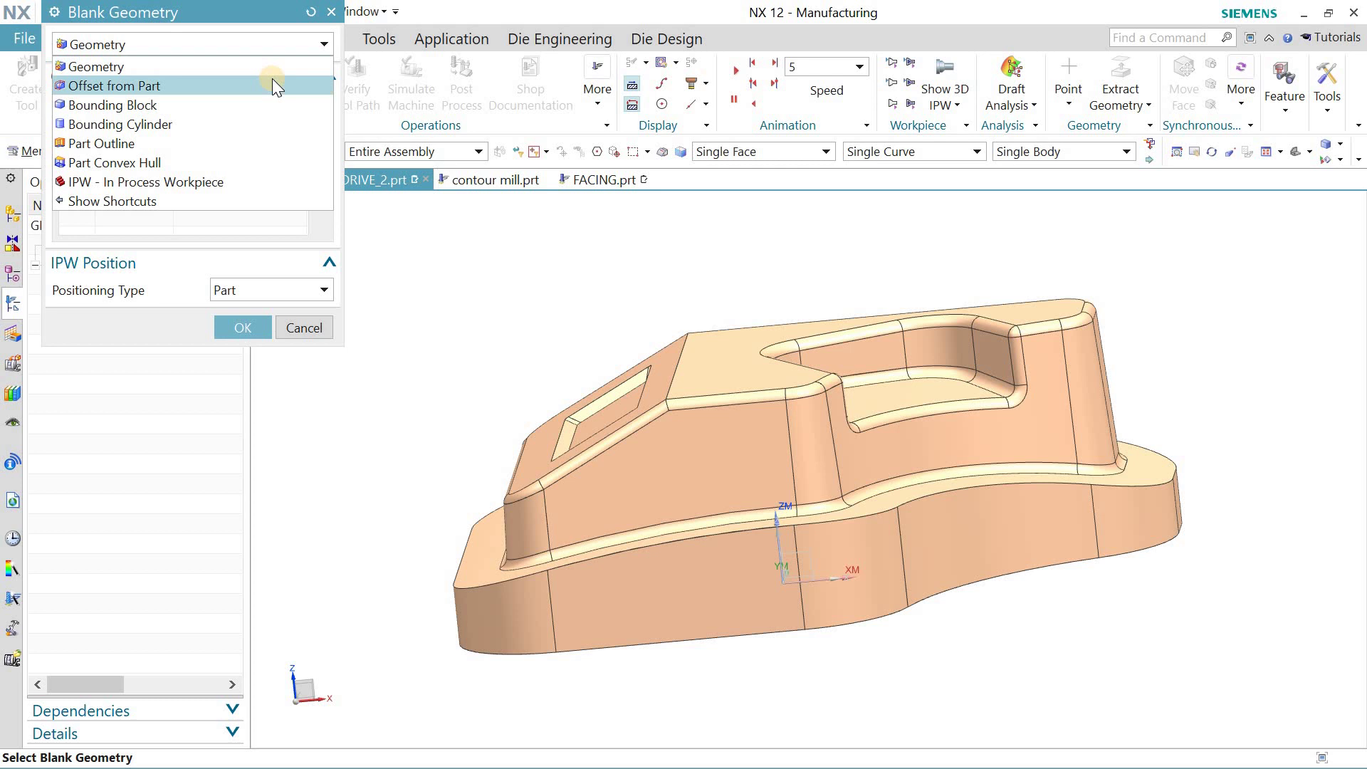
click(272, 78)
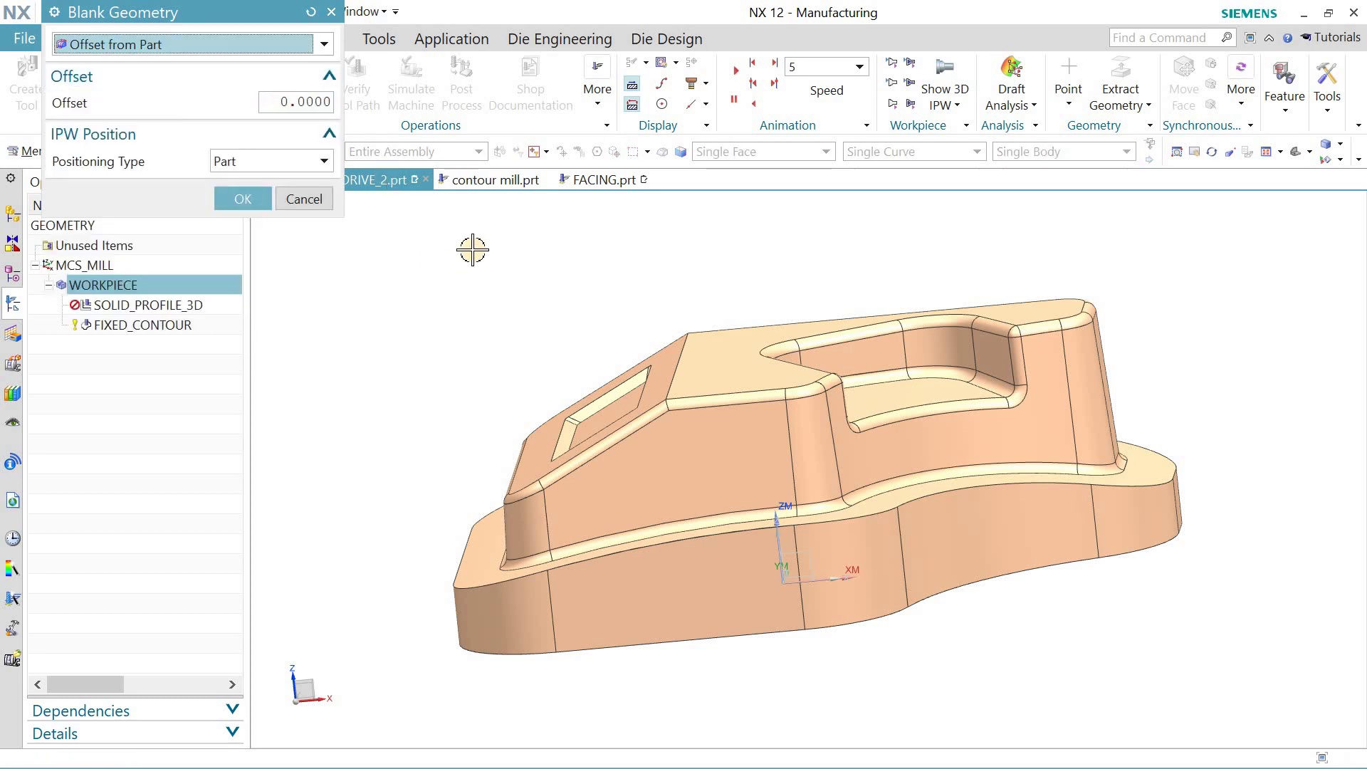
middle_drag(459, 241, 509, 284)
double_click(283, 103)
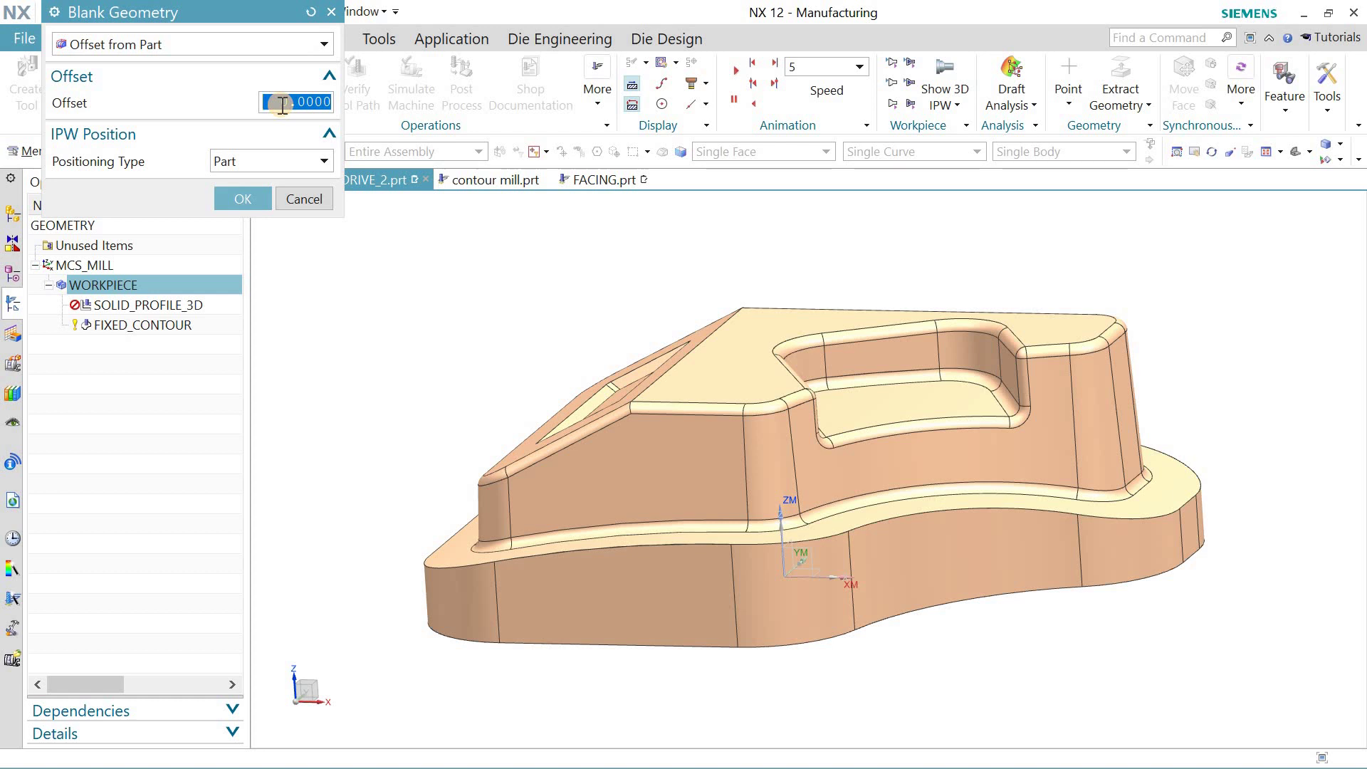
text(.1)
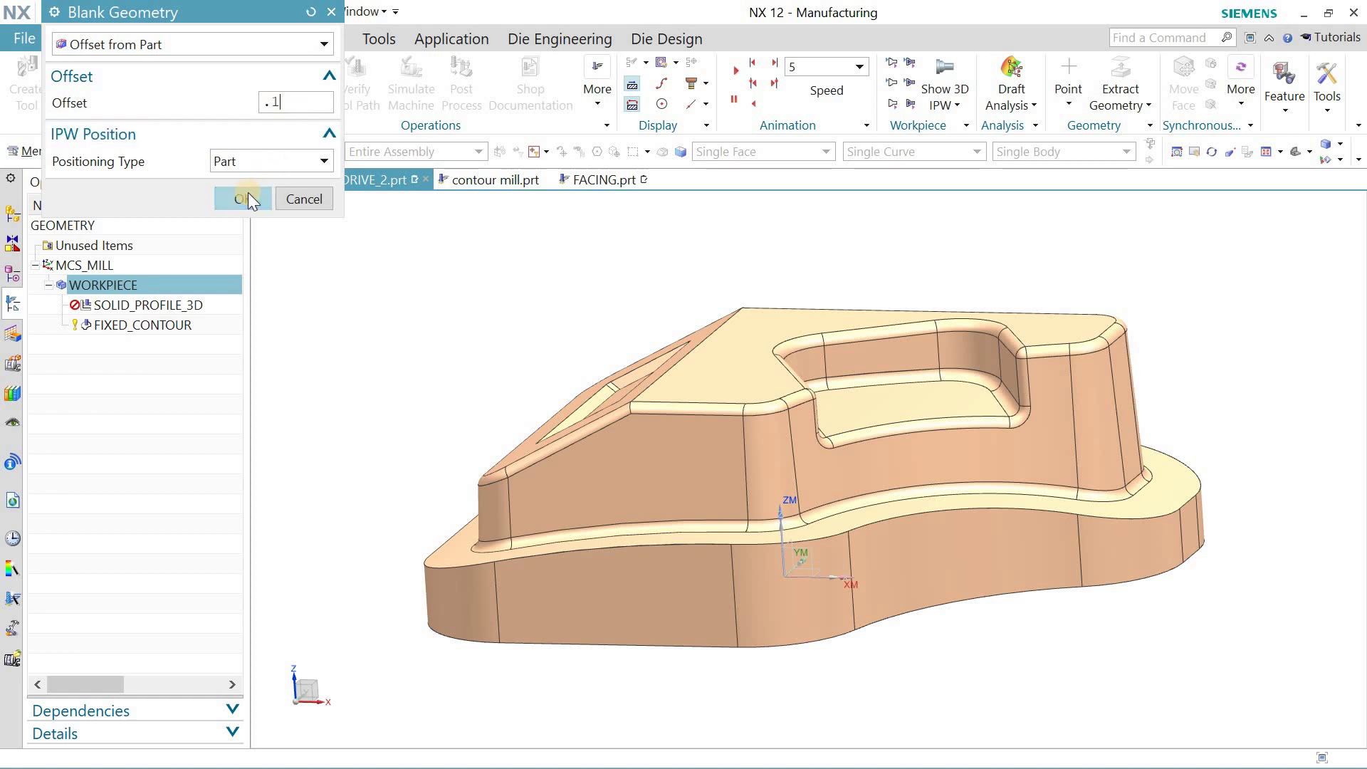
click(242, 199)
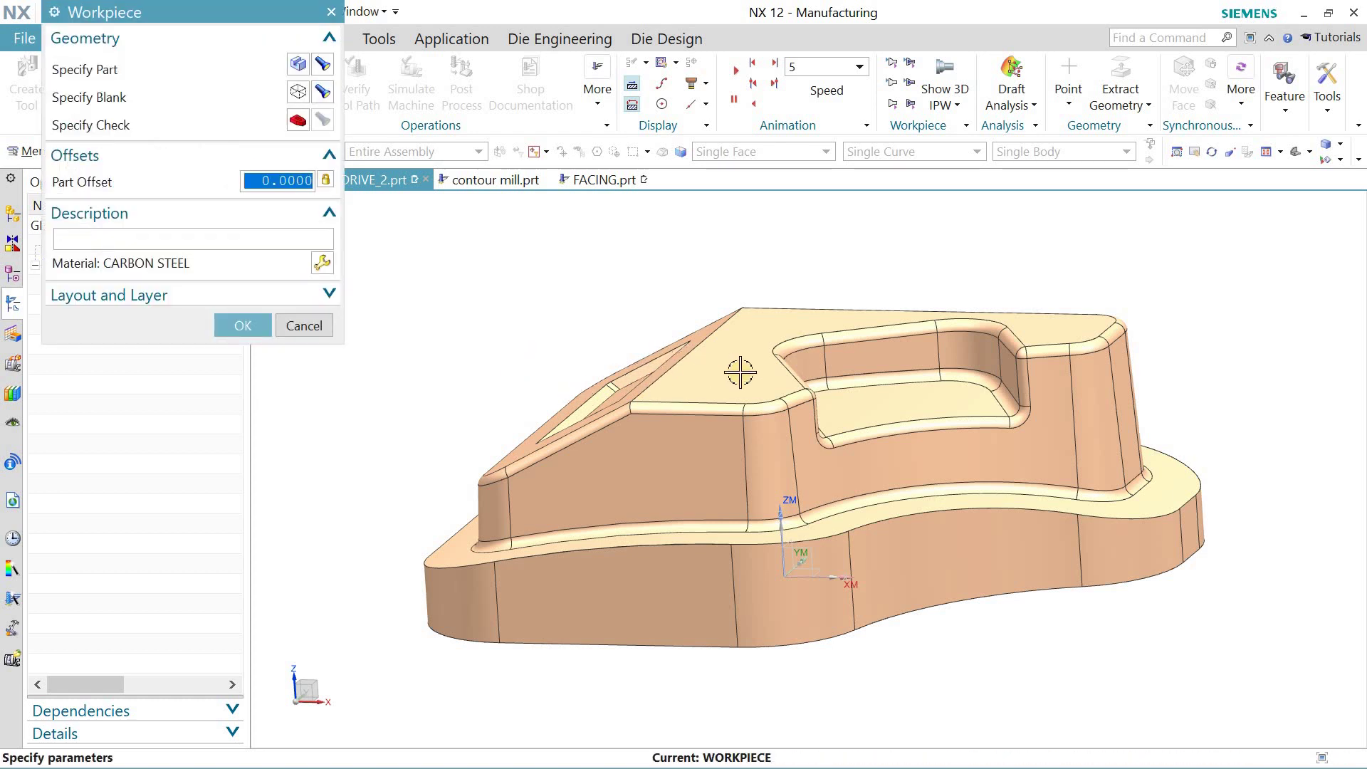
mouse_move(730, 349)
middle_down()
mouse_move(712, 270)
mouse_move(727, 351)
mouse_move(705, 349)
middle_up()
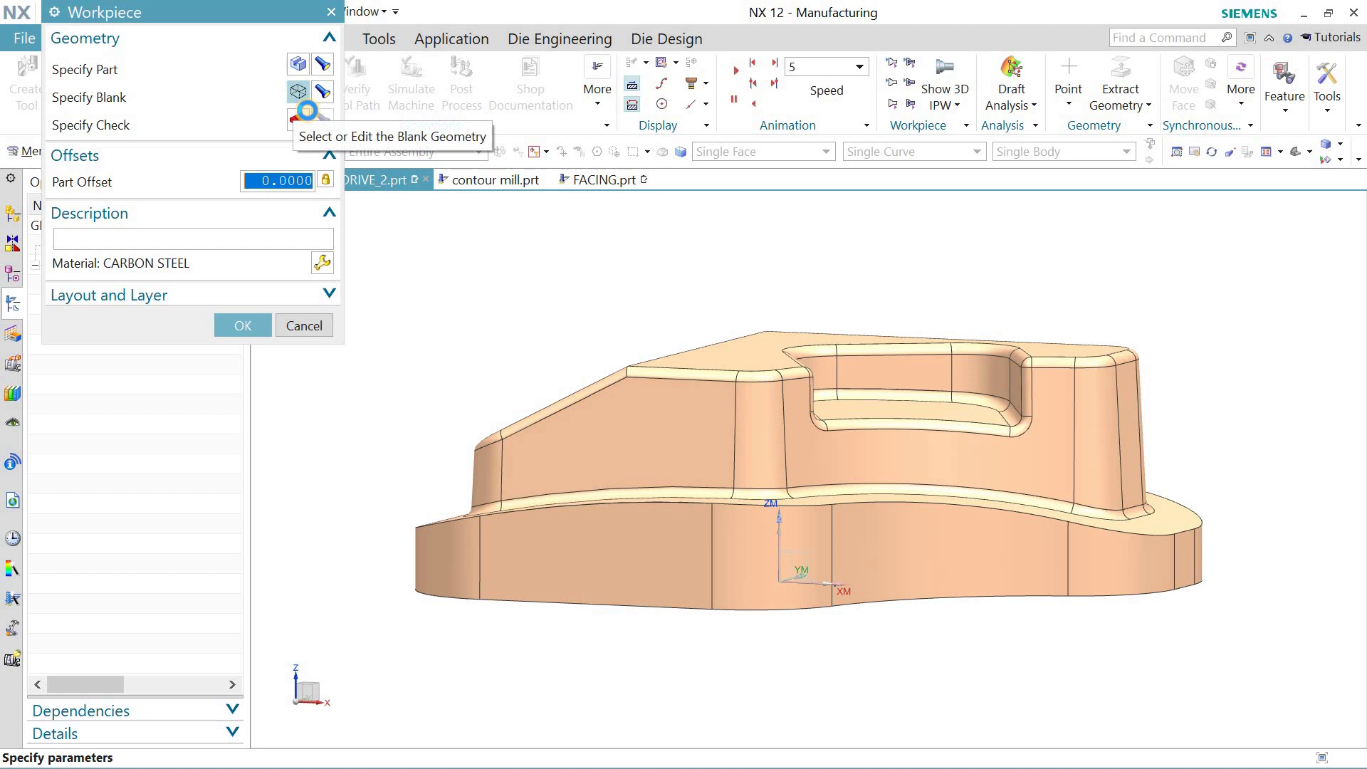
Redefine the blank as a Bounding Block around the part and accept both dialogs.
click(296, 93)
click(215, 38)
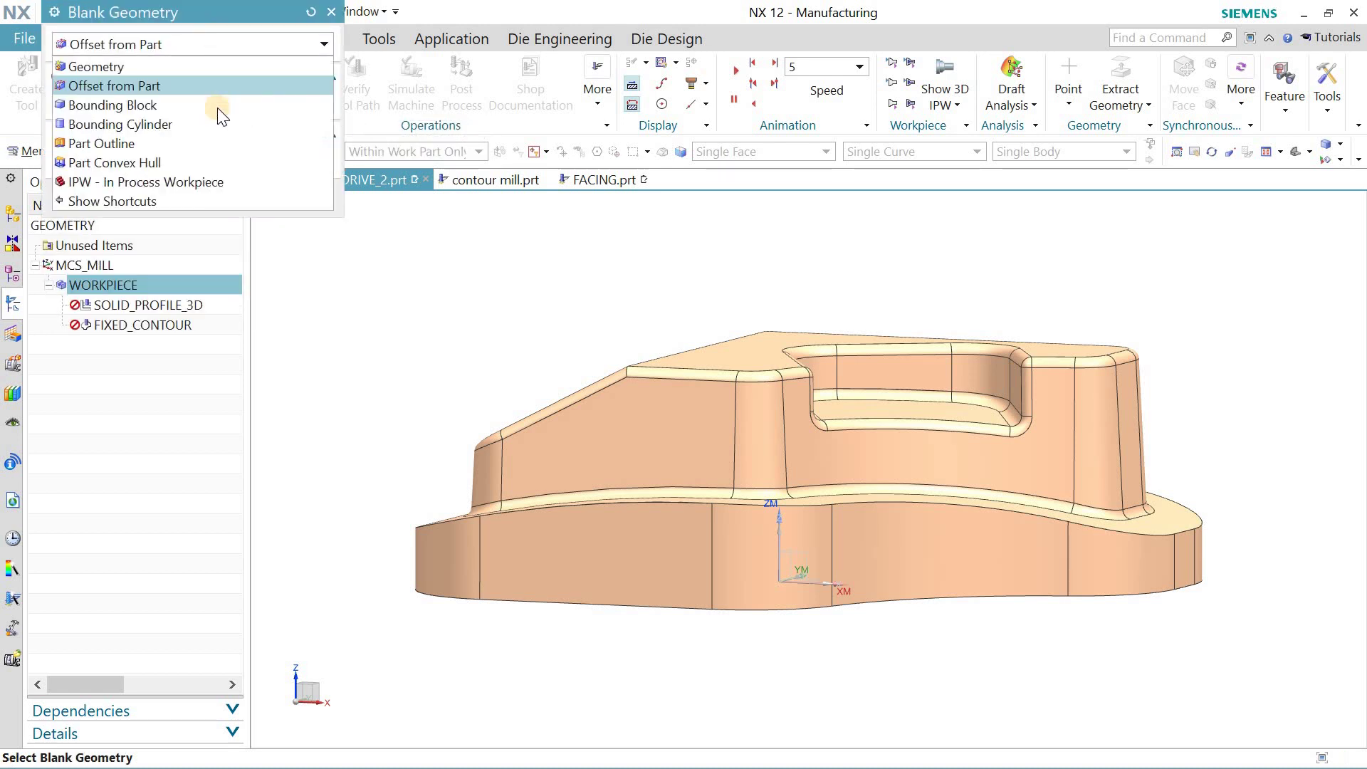
click(220, 103)
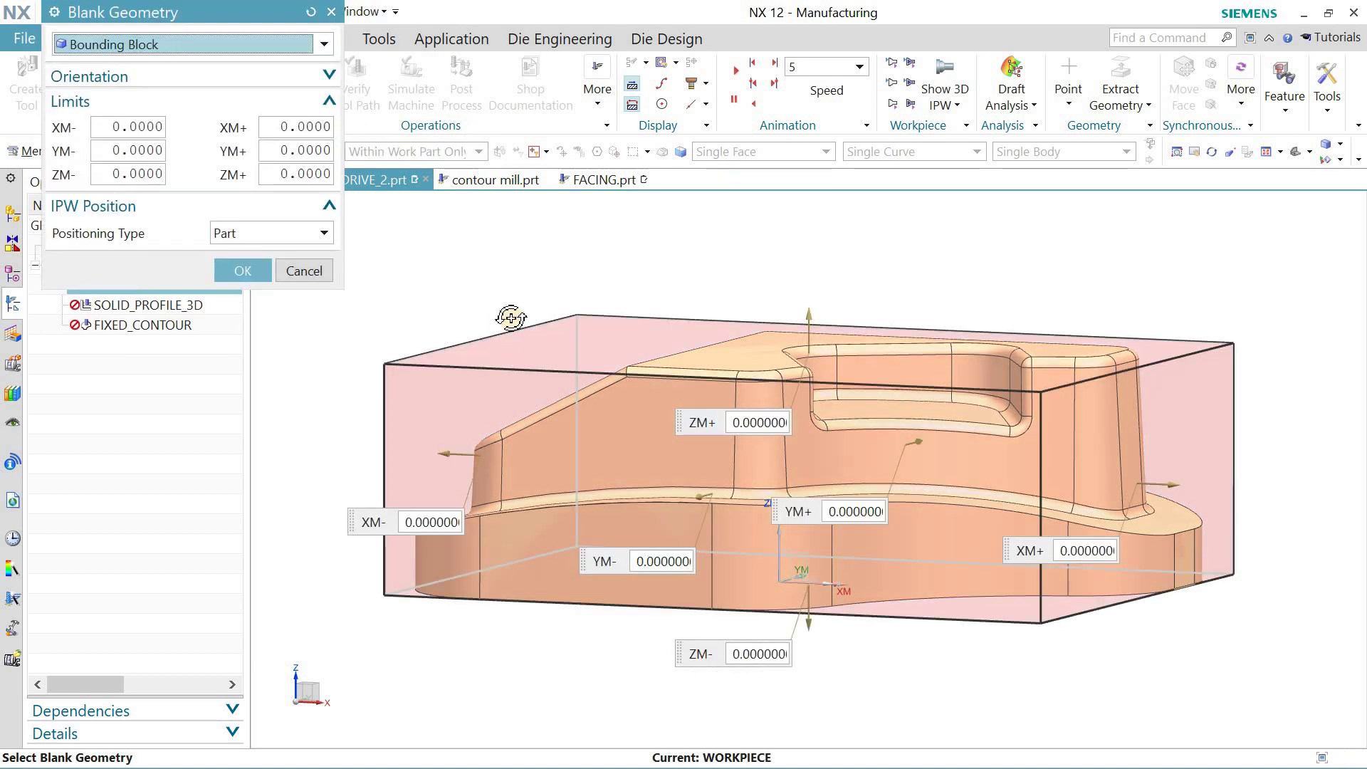
middle_drag(511, 313, 527, 342)
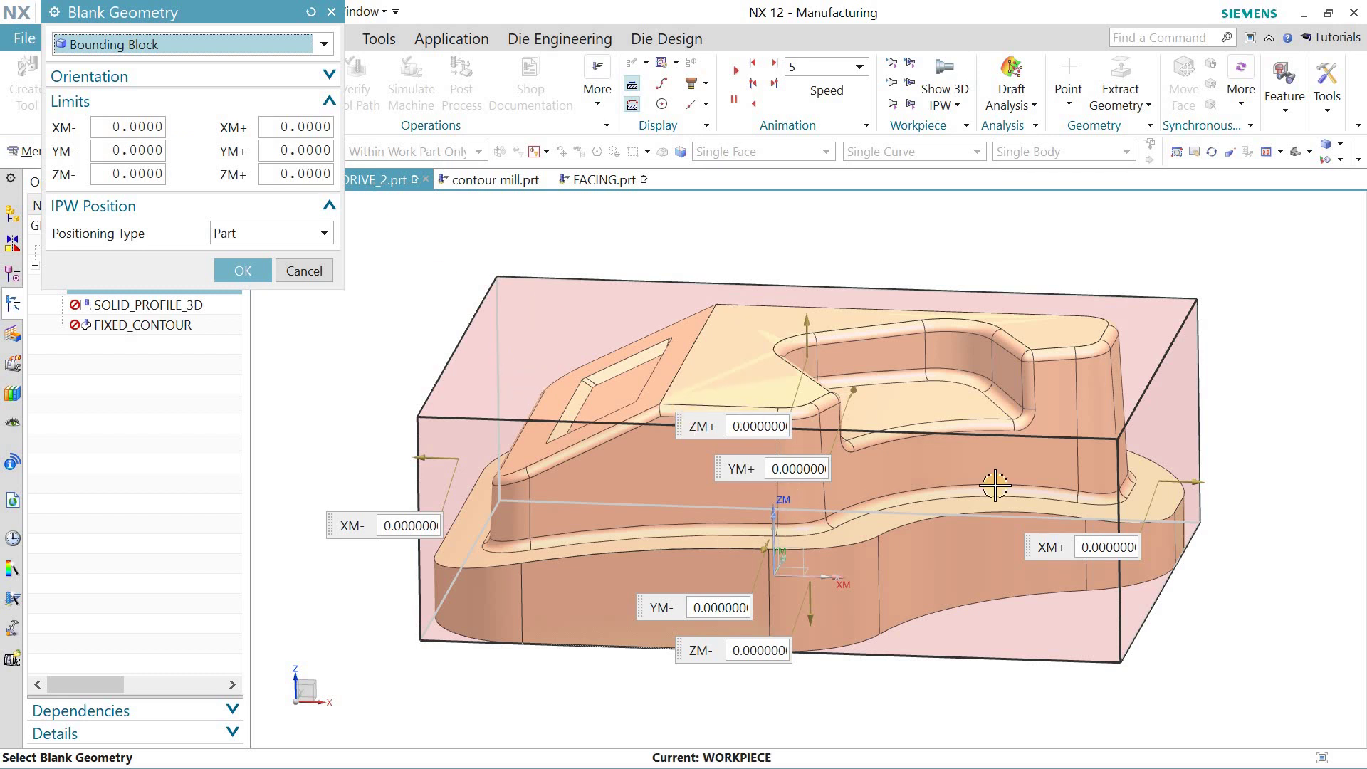
click(239, 47)
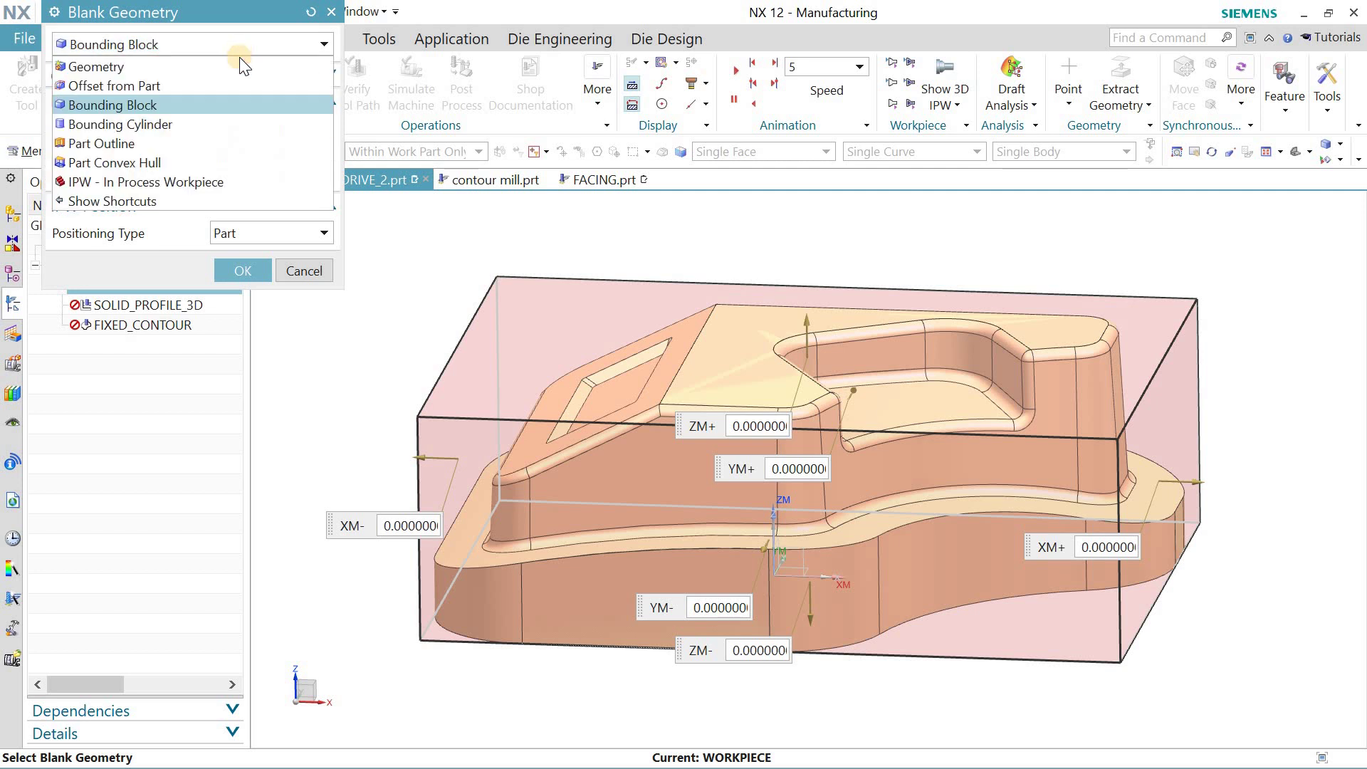
click(336, 19)
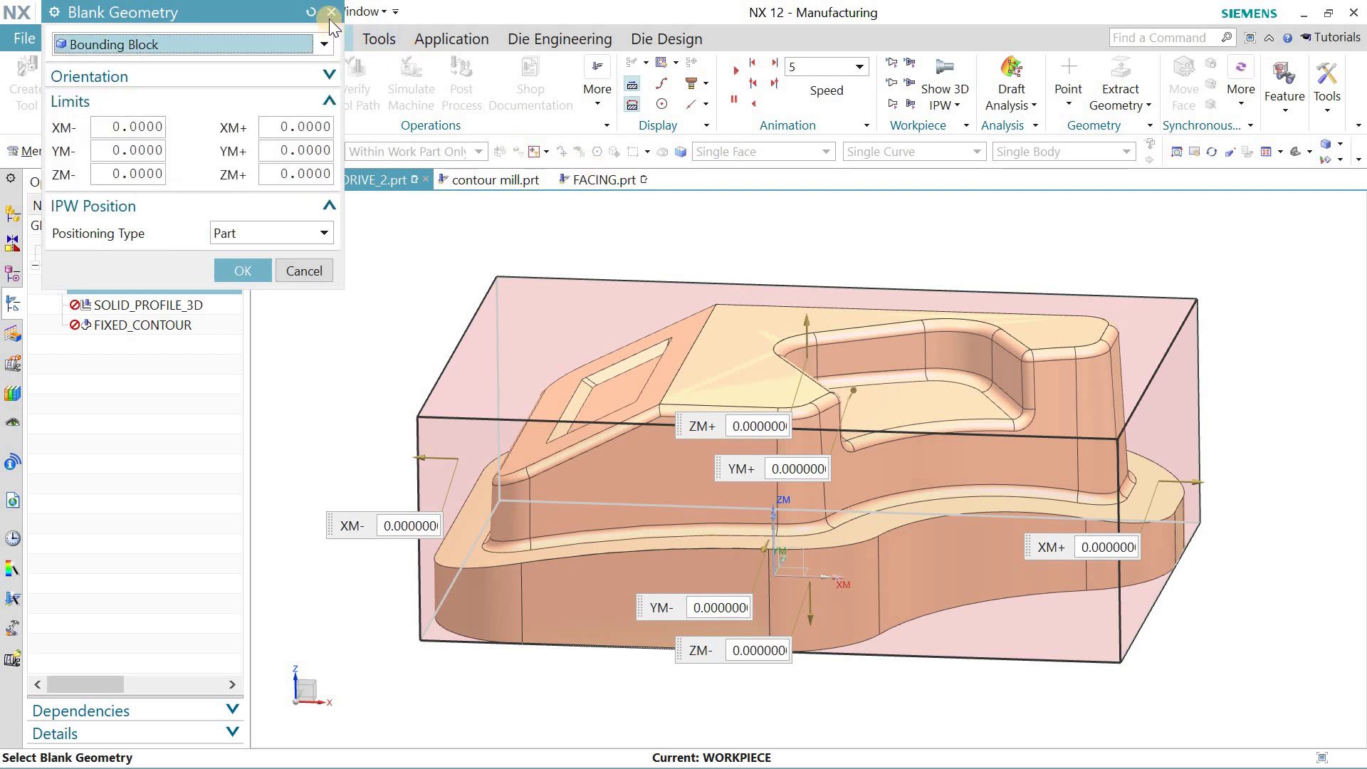
middle_click(574, 168)
middle_click(575, 177)
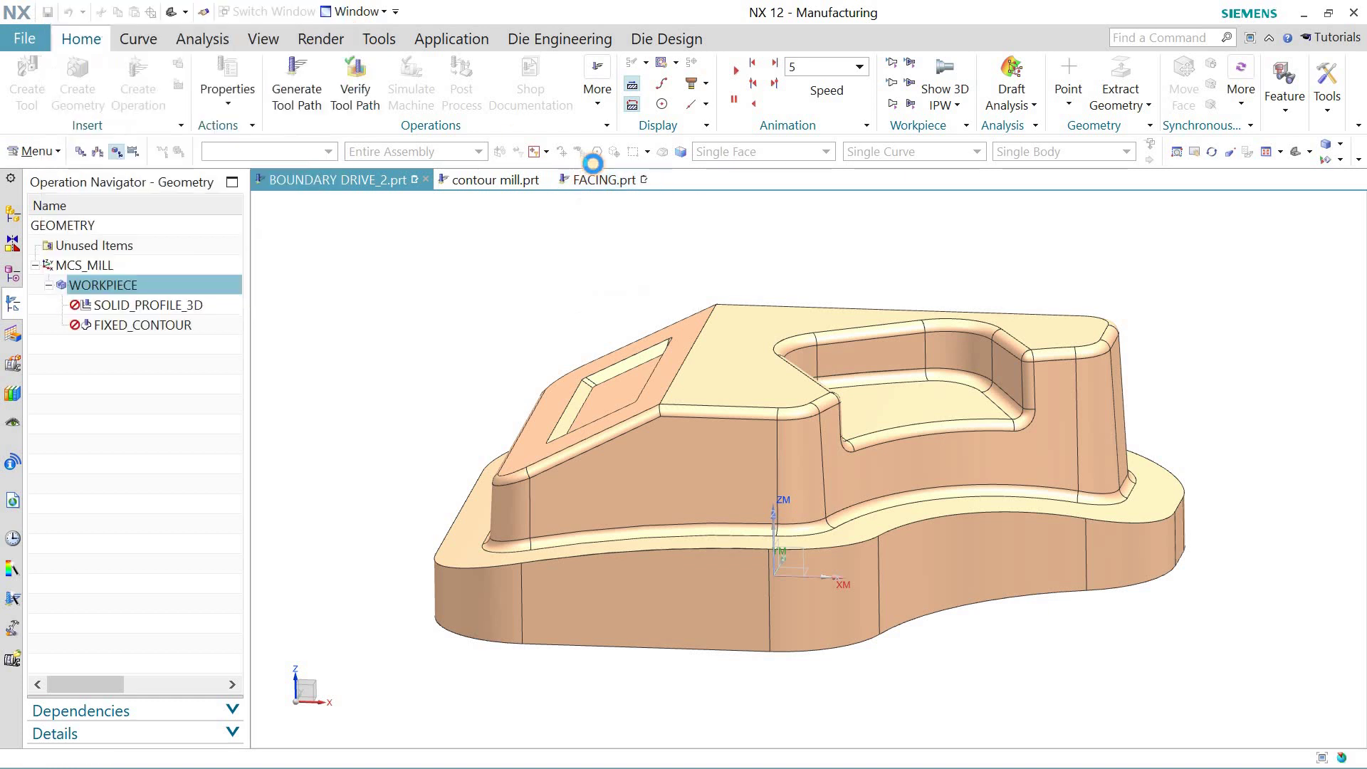
On FACING.prt, try a Bounding Cylinder blank for WORKPIECE and dismiss the resulting failure alert.
click(603, 174)
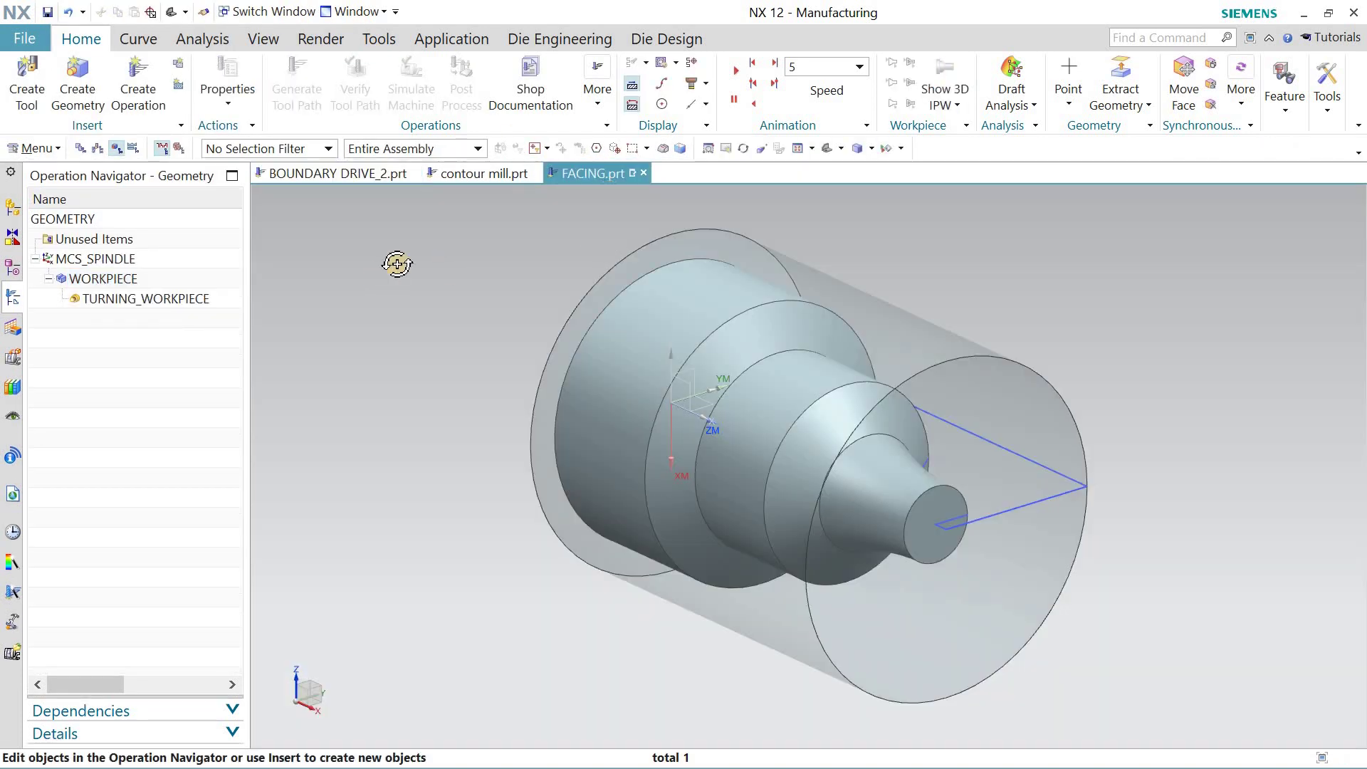
middle_drag(397, 264, 399, 266)
double_click(111, 280)
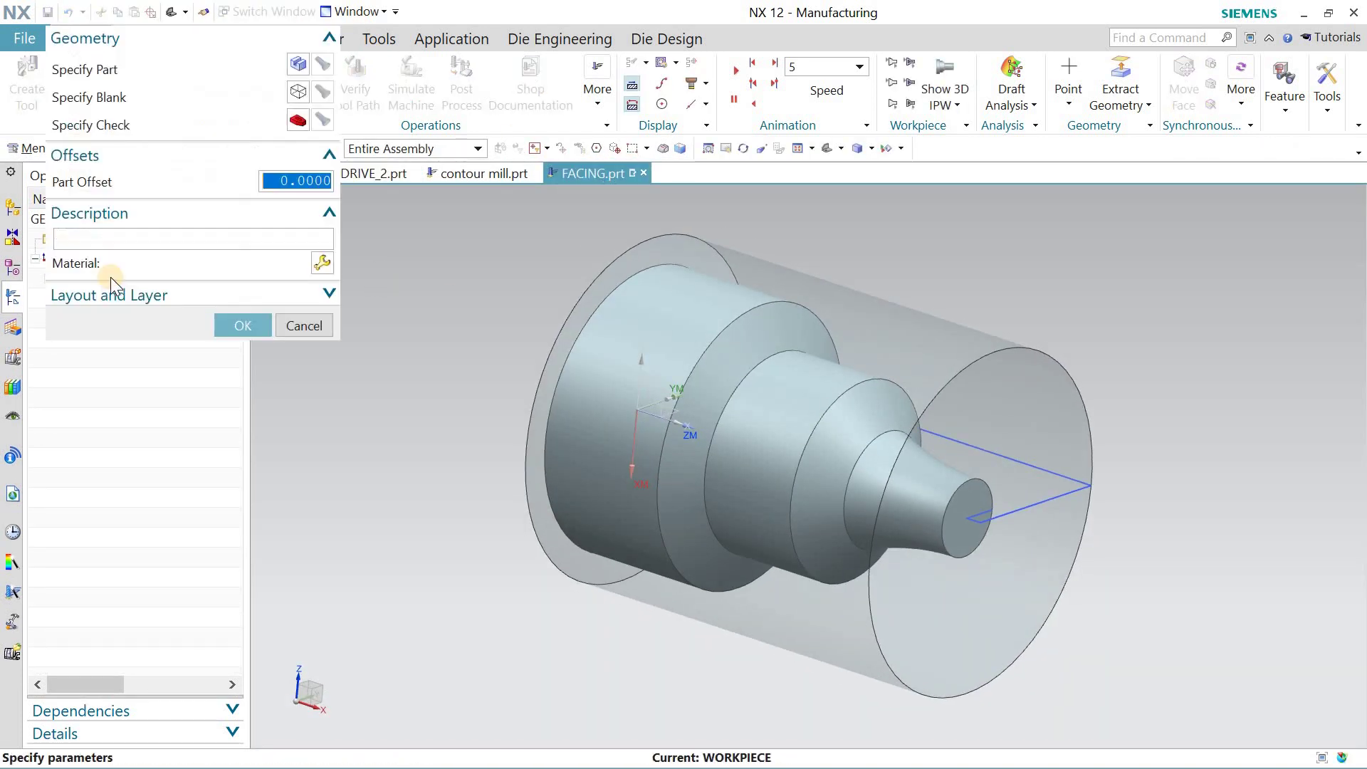
click(293, 94)
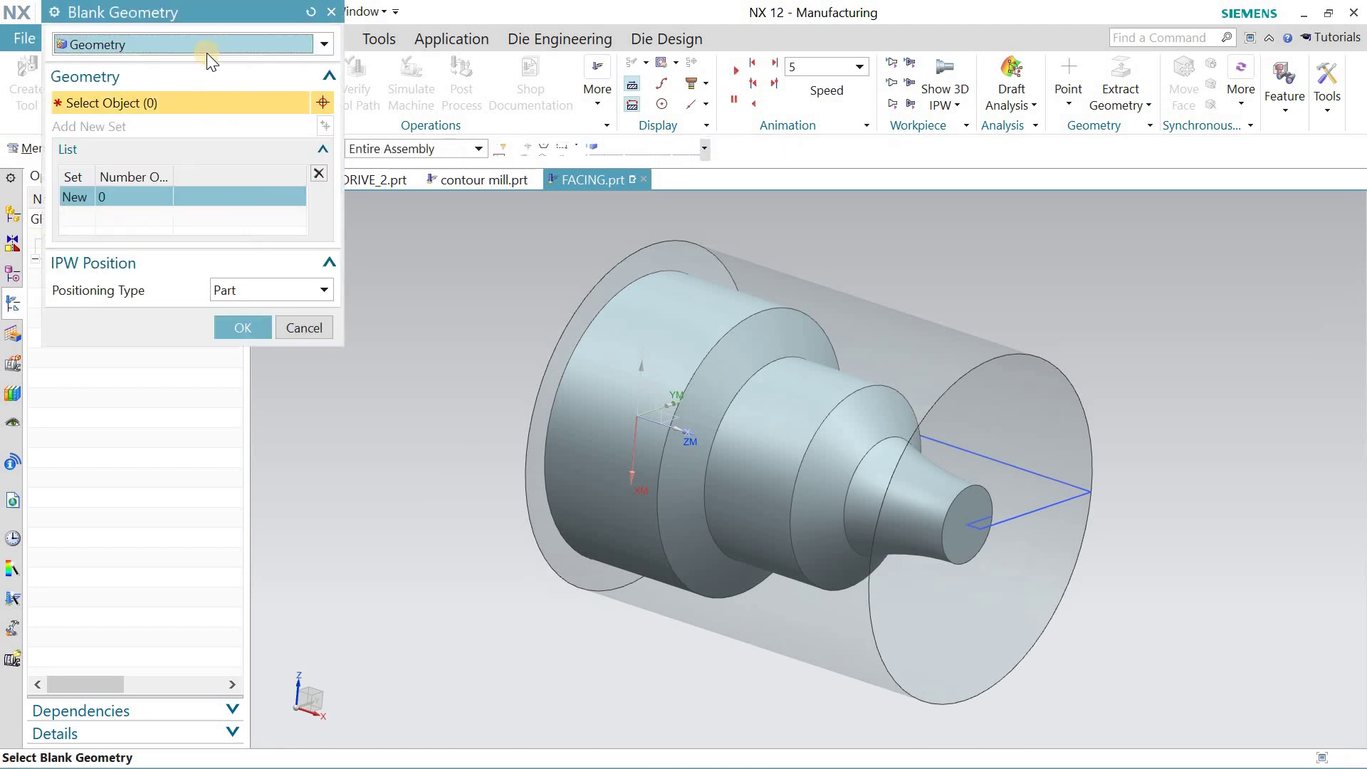
click(207, 48)
click(214, 120)
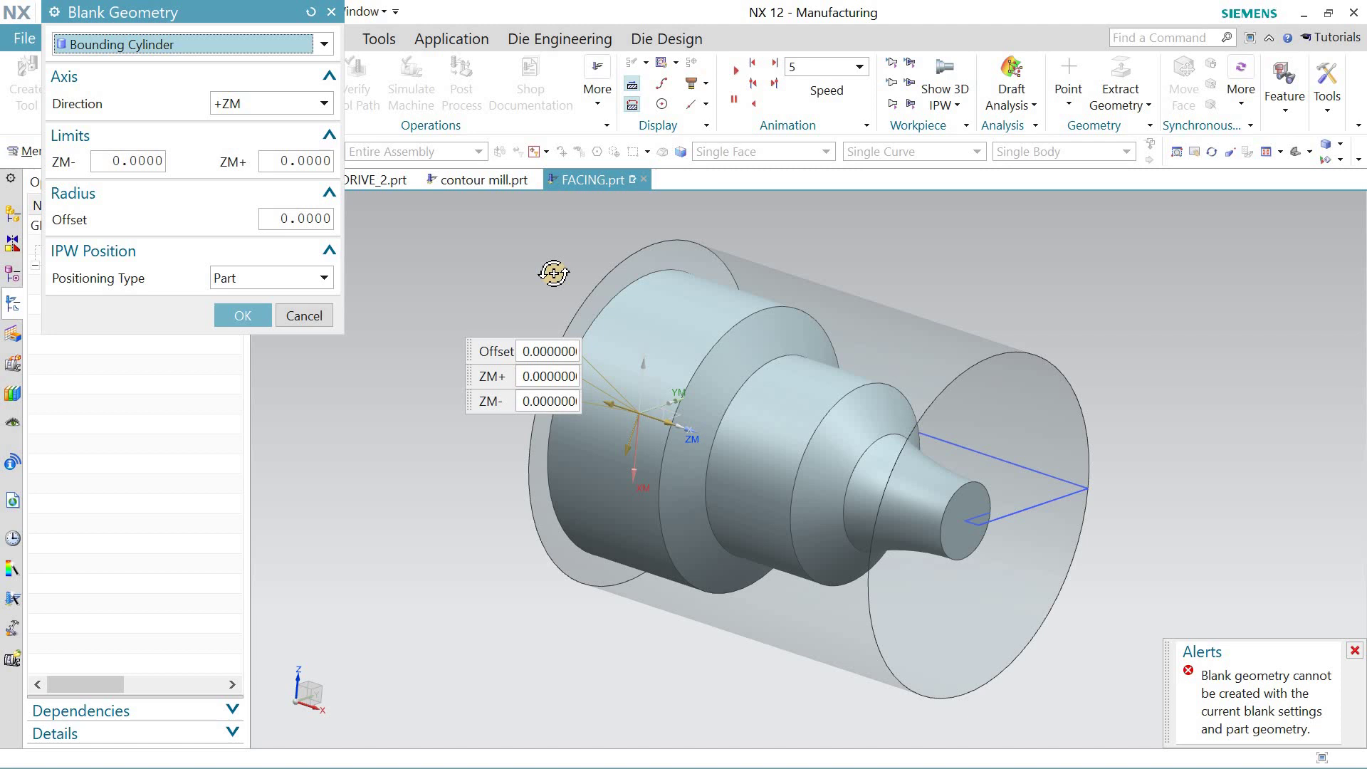
middle_drag(554, 273, 1163, 525)
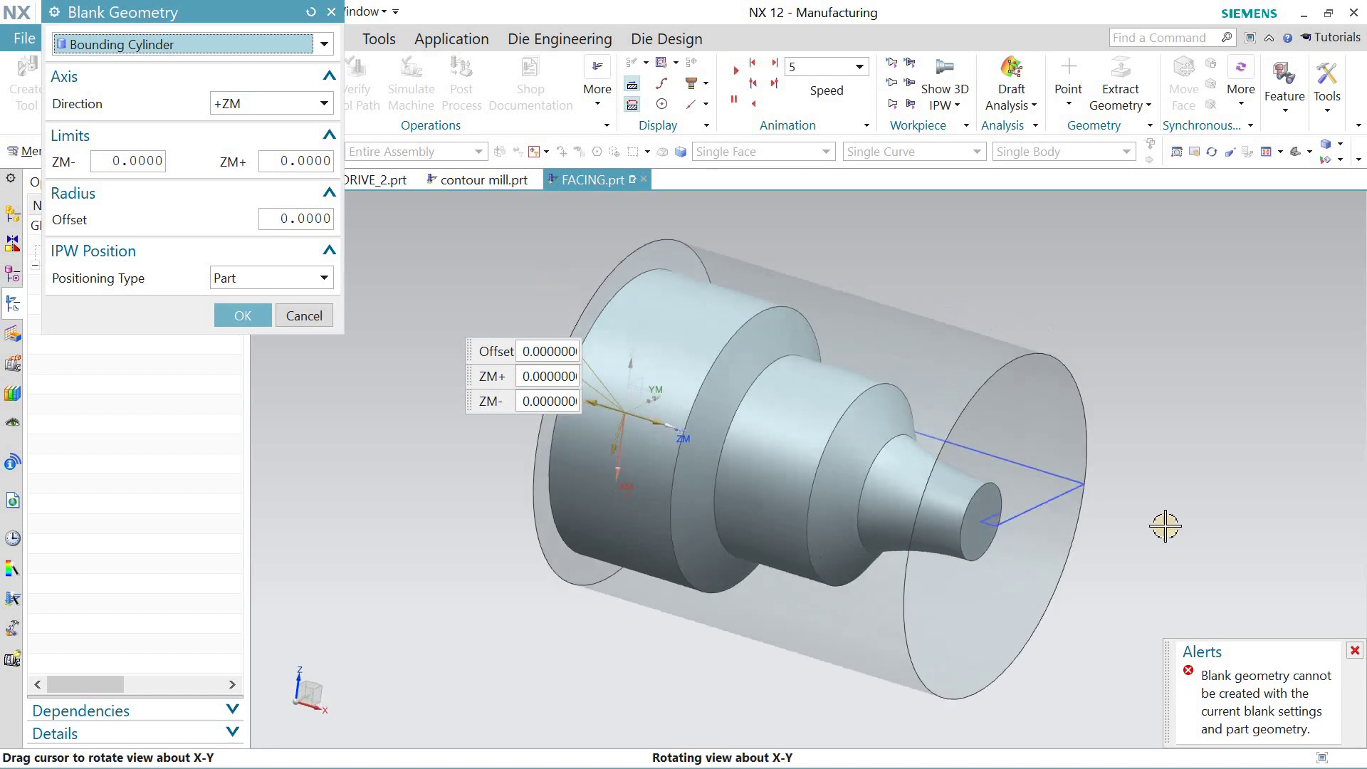
click(1353, 650)
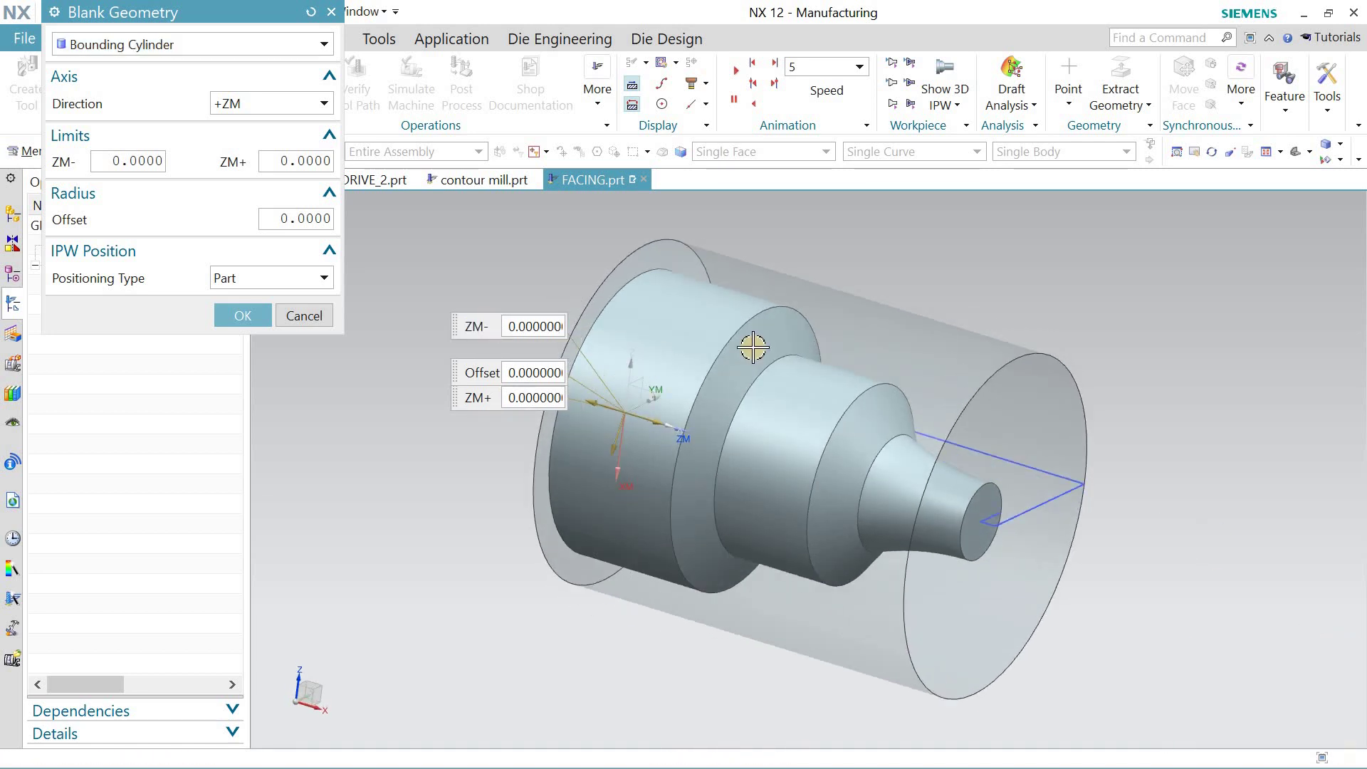
Set the blank type to Geometry, pick the transparent cylinder body, and confirm both dialogs.
click(175, 46)
click(178, 44)
click(906, 354)
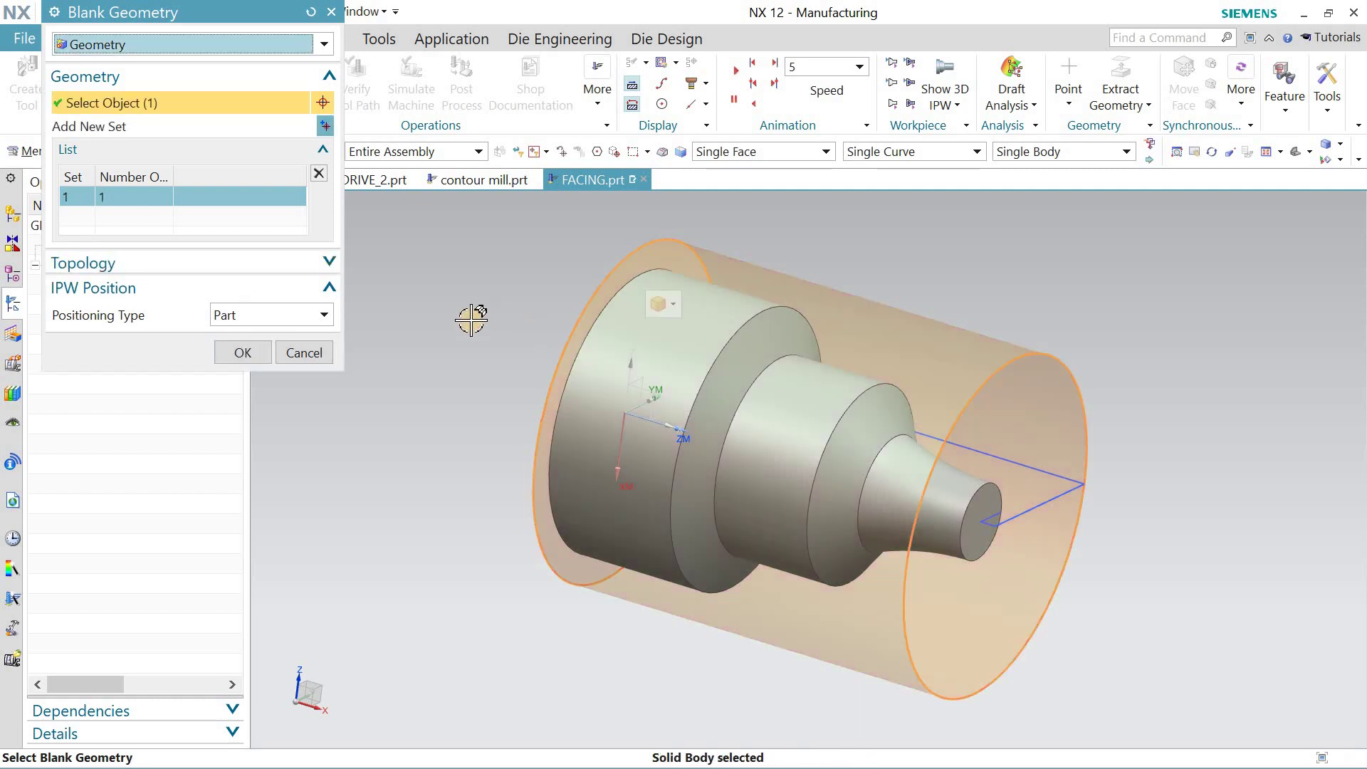
mouse_move(519, 296)
middle_down()
mouse_move(522, 271)
mouse_move(516, 288)
middle_up()
click(242, 352)
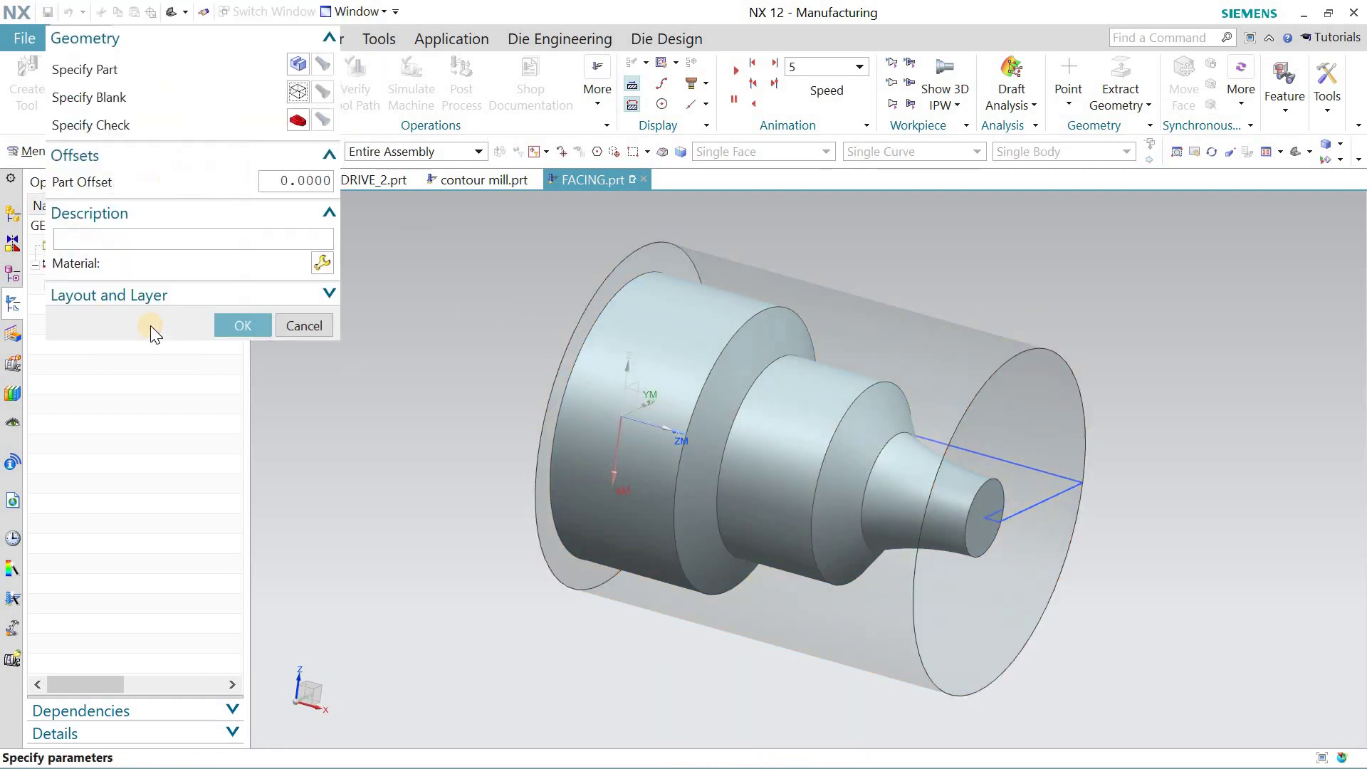
click(240, 324)
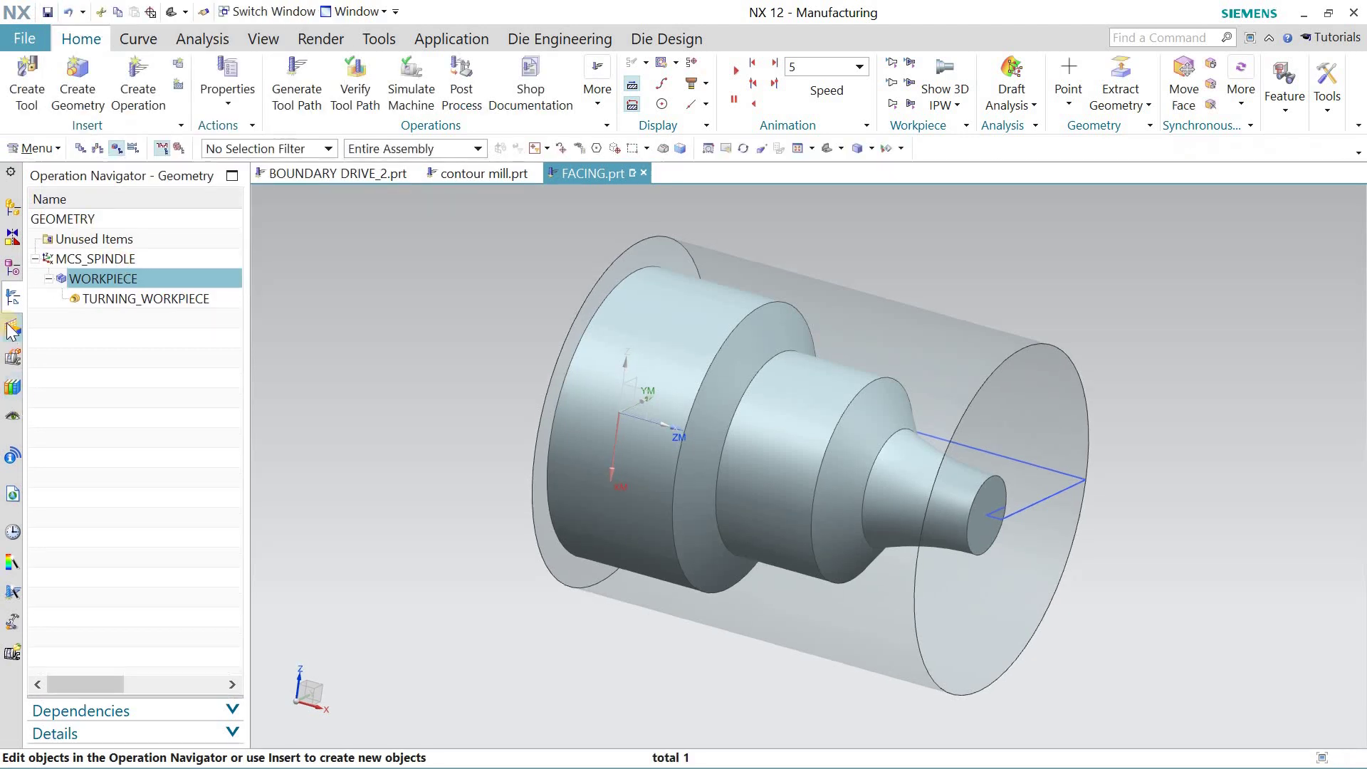
Check the Revolve (3) body in the Part Navigator, then reopen the WORKPIECE settings.
click(13, 267)
click(123, 341)
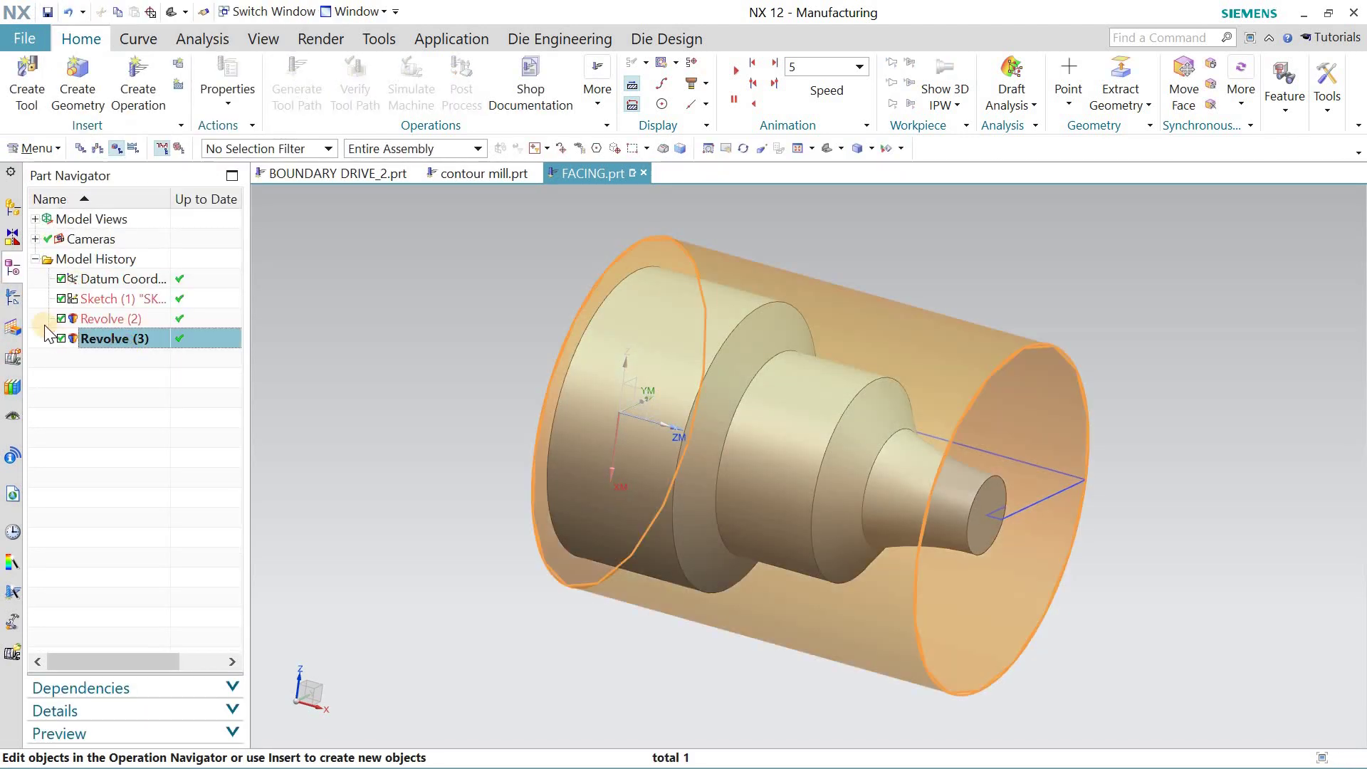
click(14, 299)
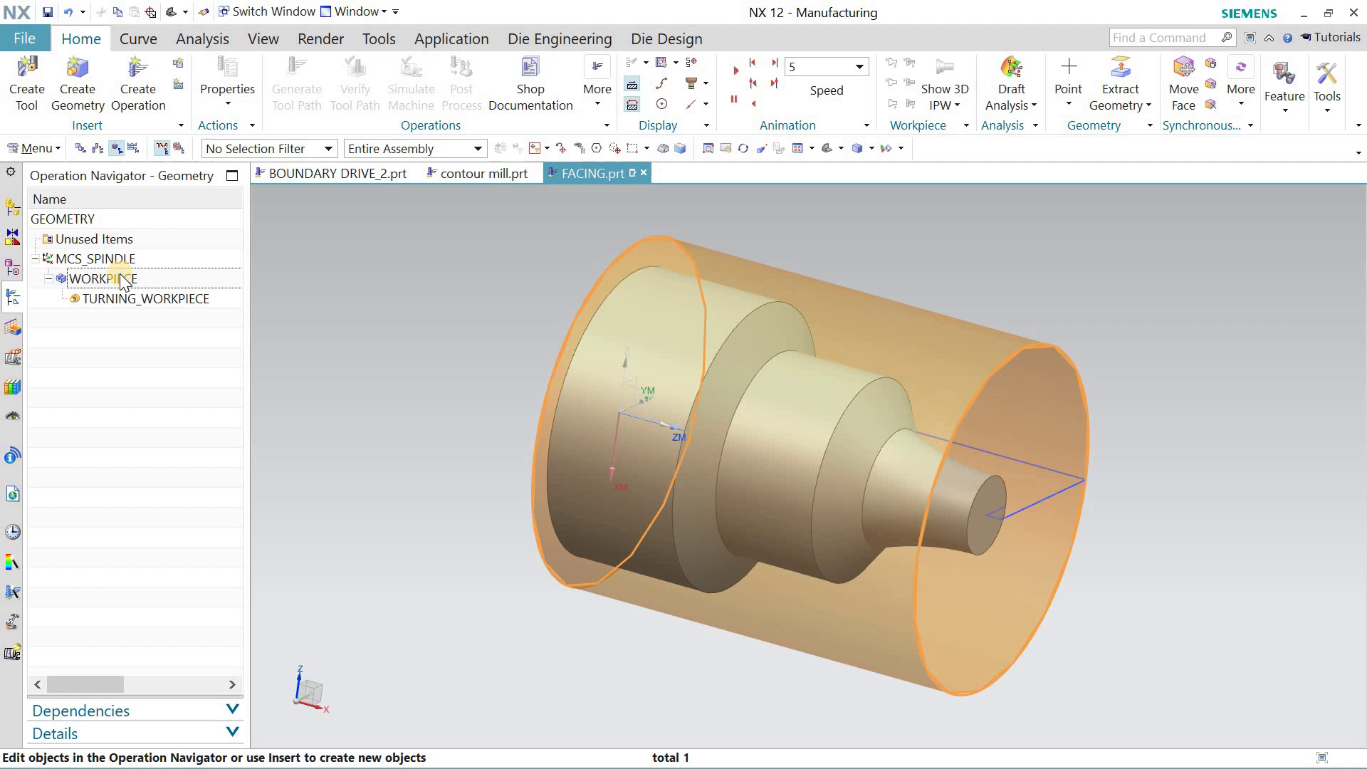
double_click(122, 279)
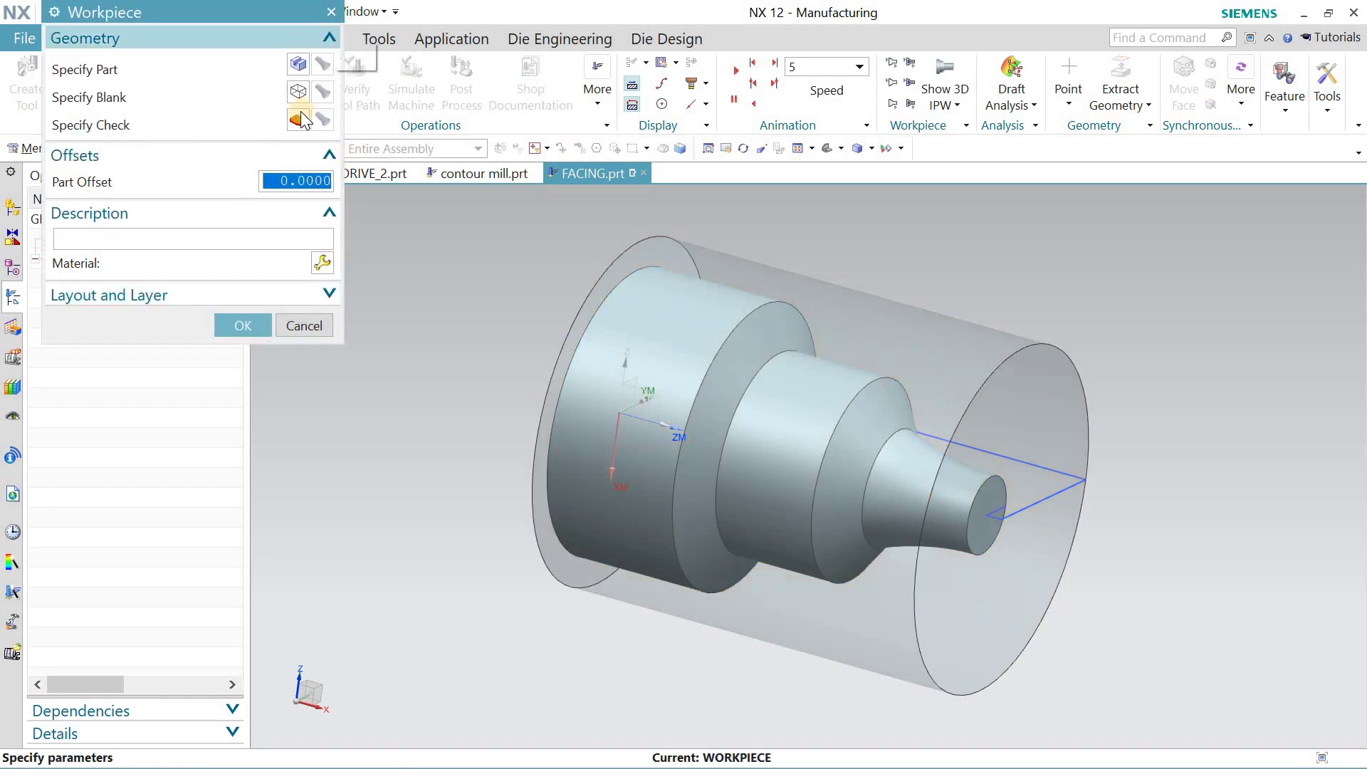
Try a Bounding Cylinder blank with its axis along X, then reset the blank settings.
click(298, 91)
click(194, 44)
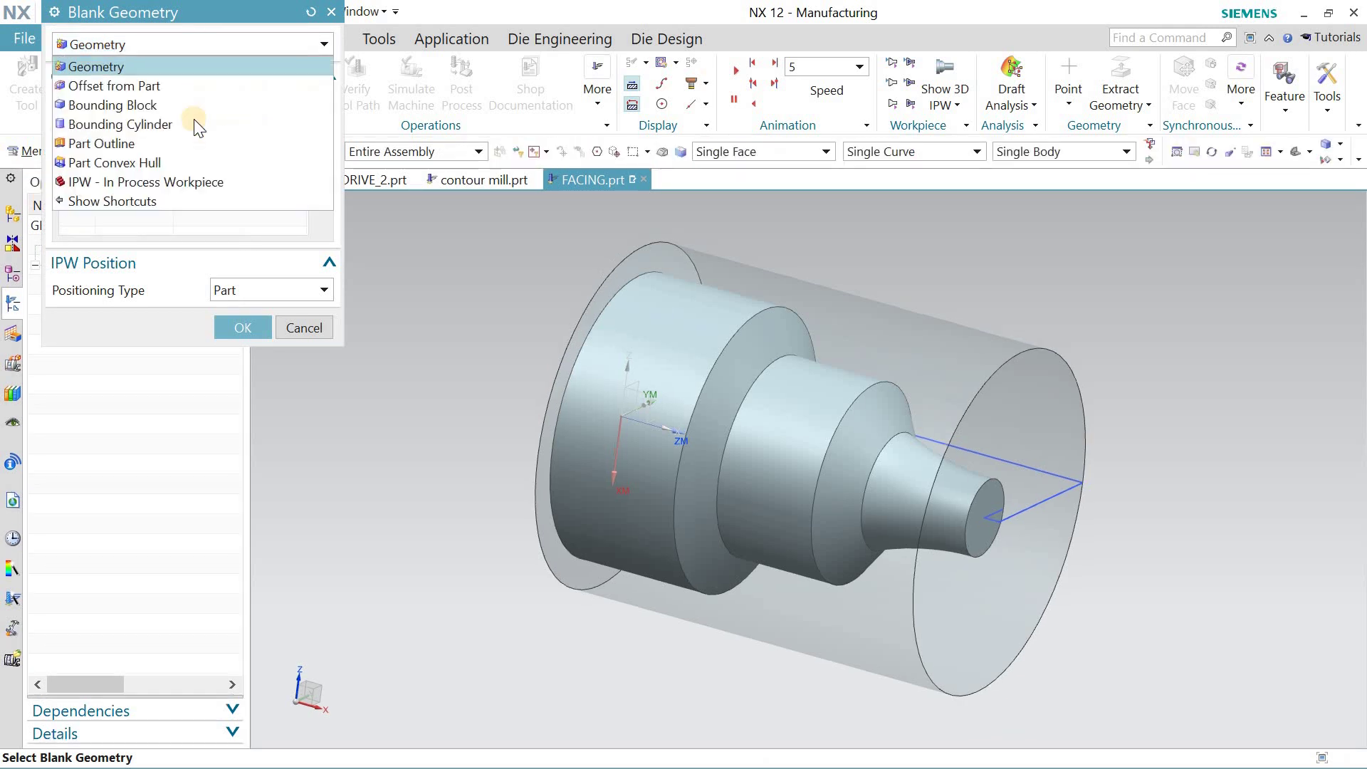
click(194, 123)
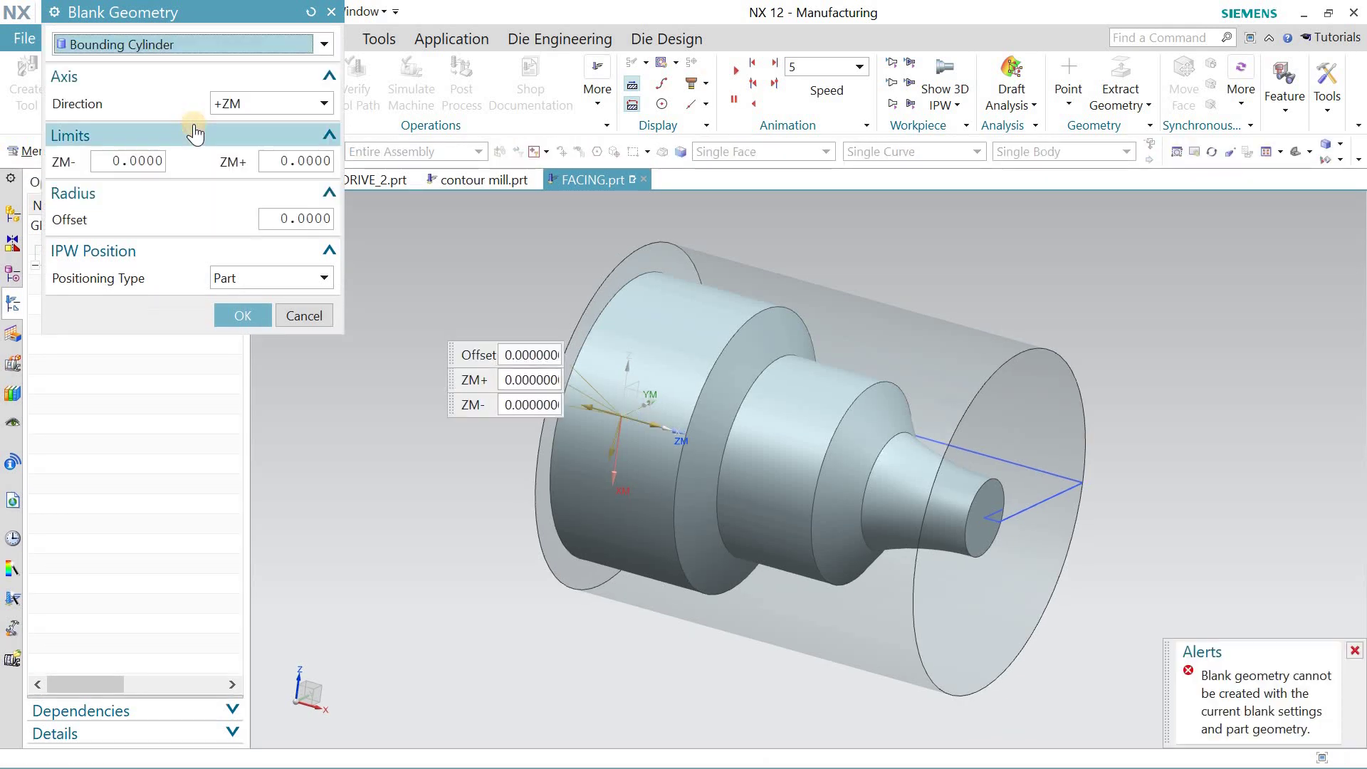
click(250, 104)
click(256, 144)
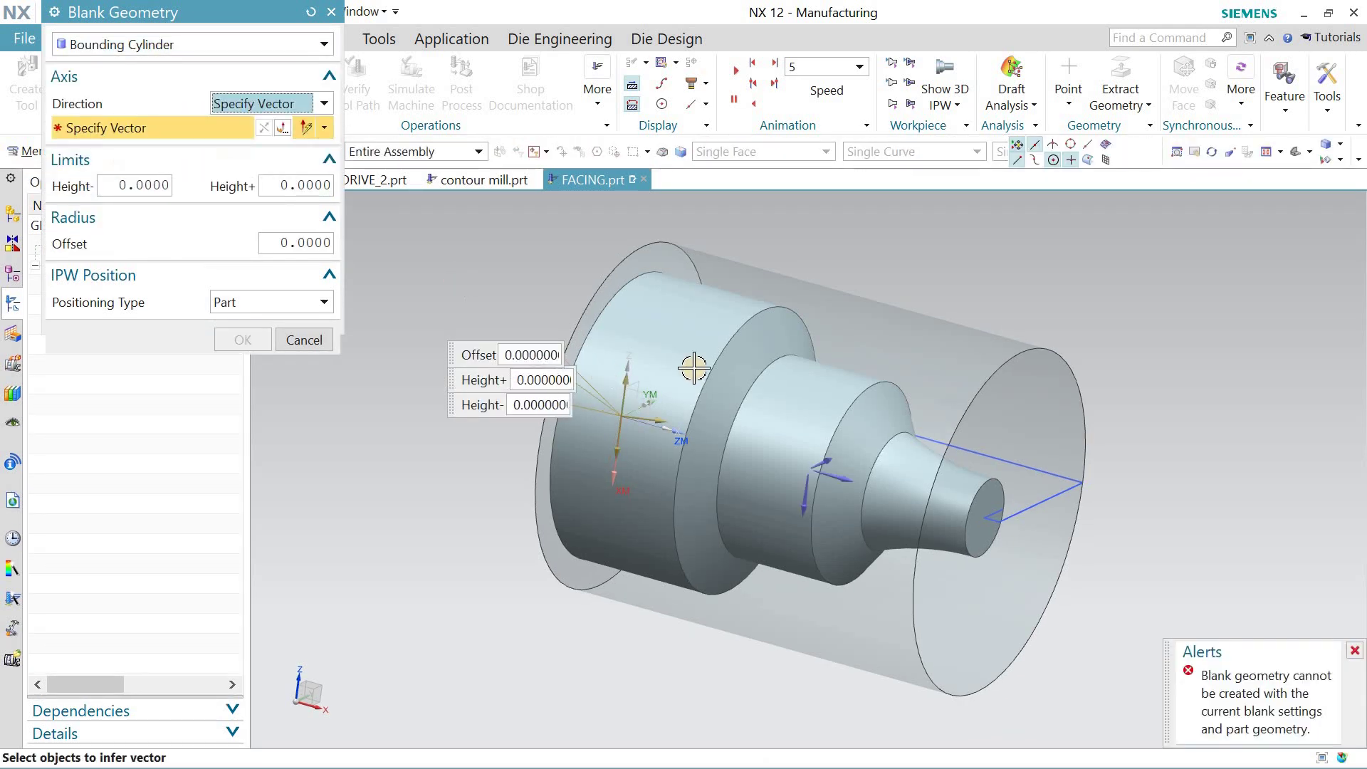
click(651, 447)
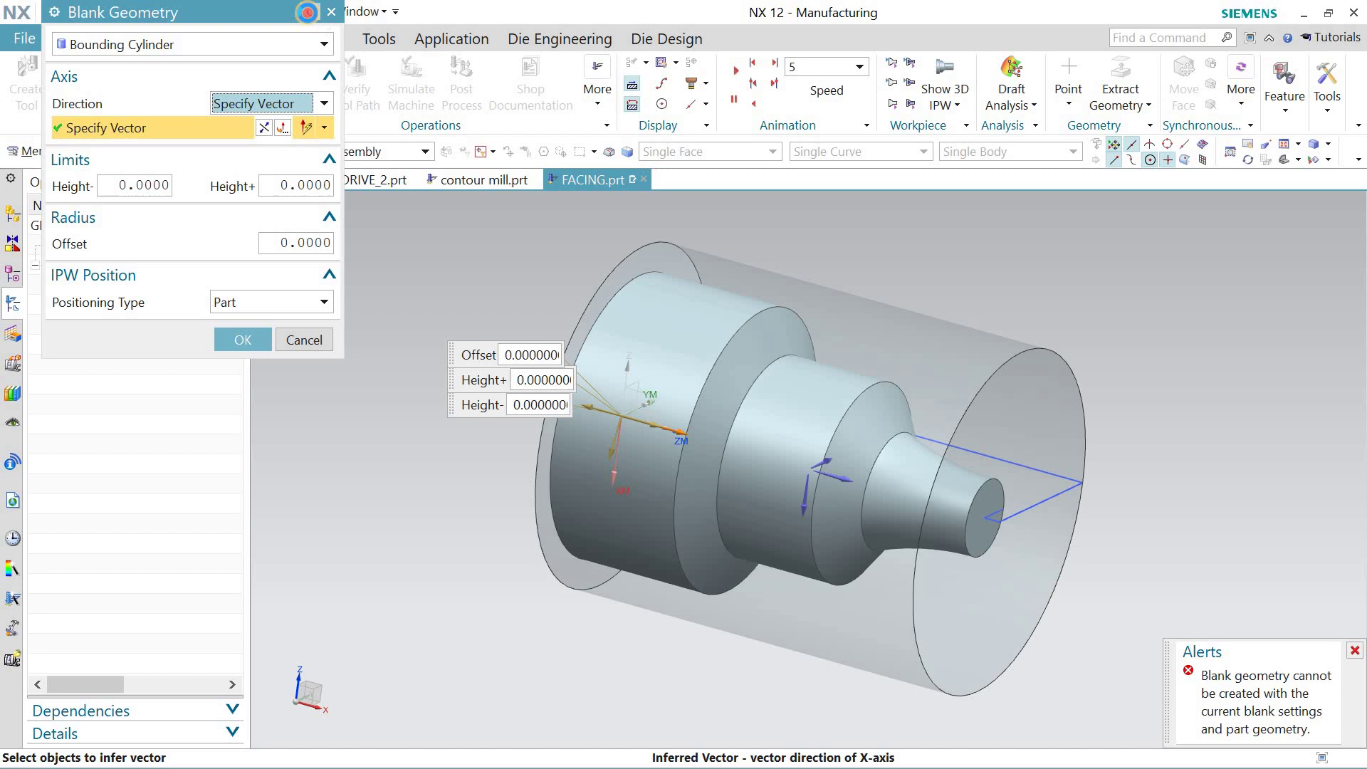
click(310, 13)
click(181, 44)
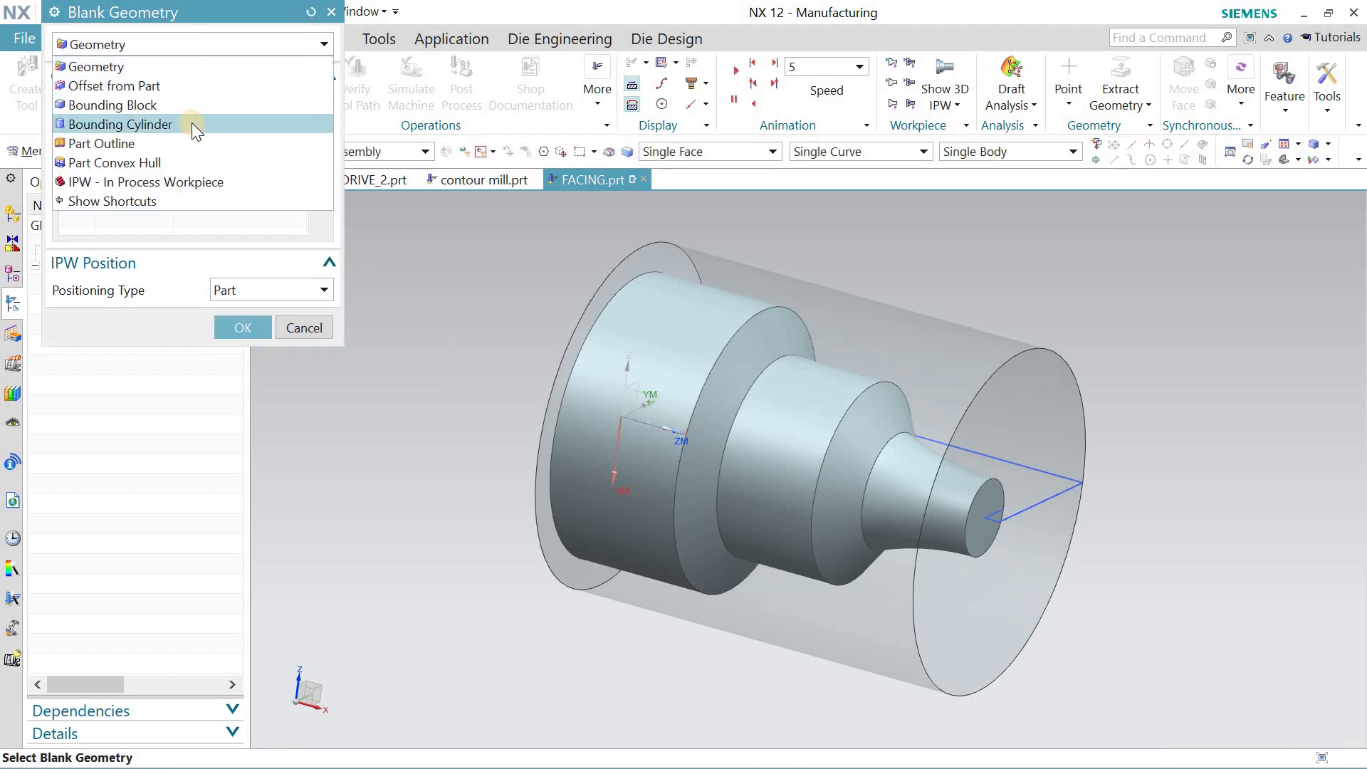
click(311, 12)
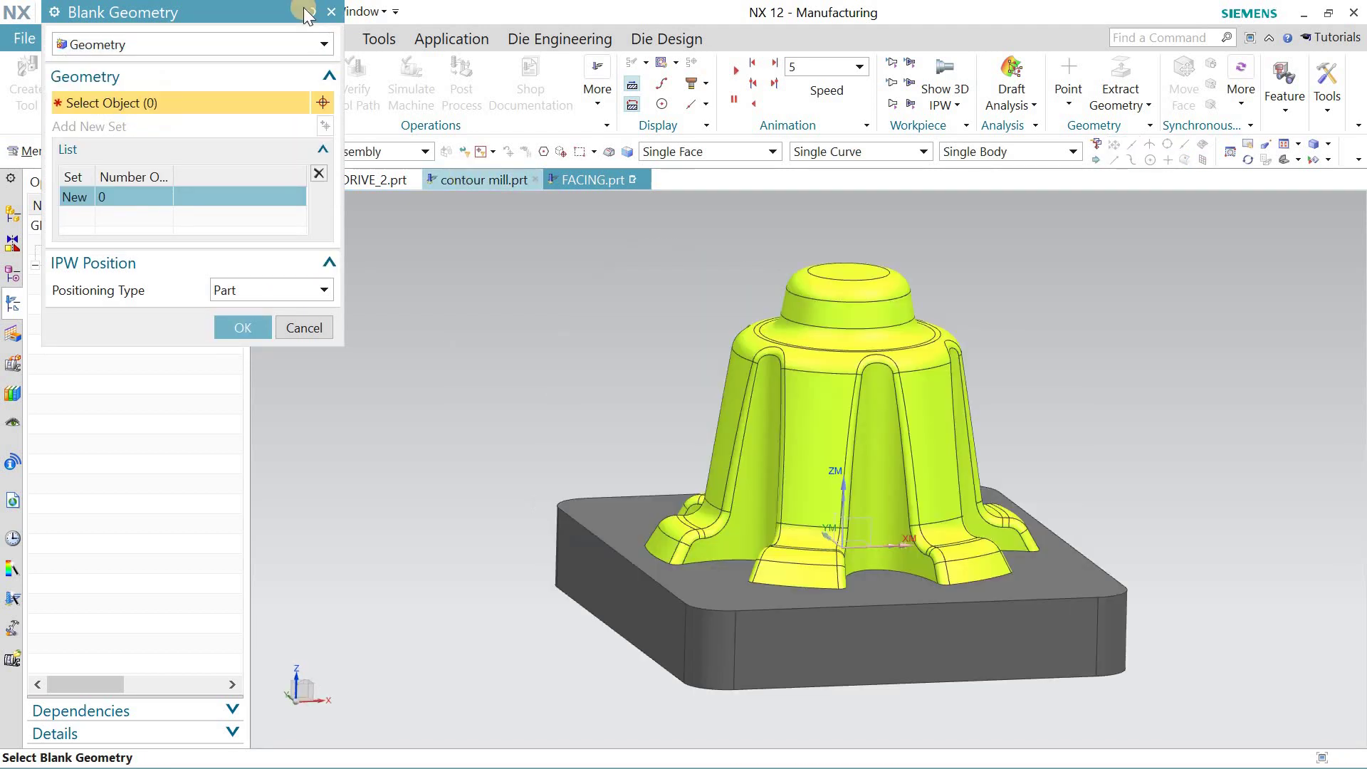
Try another Bounding Cylinder with a specified vector, cancel both dialogs, and switch to contour mill.prt.
click(331, 12)
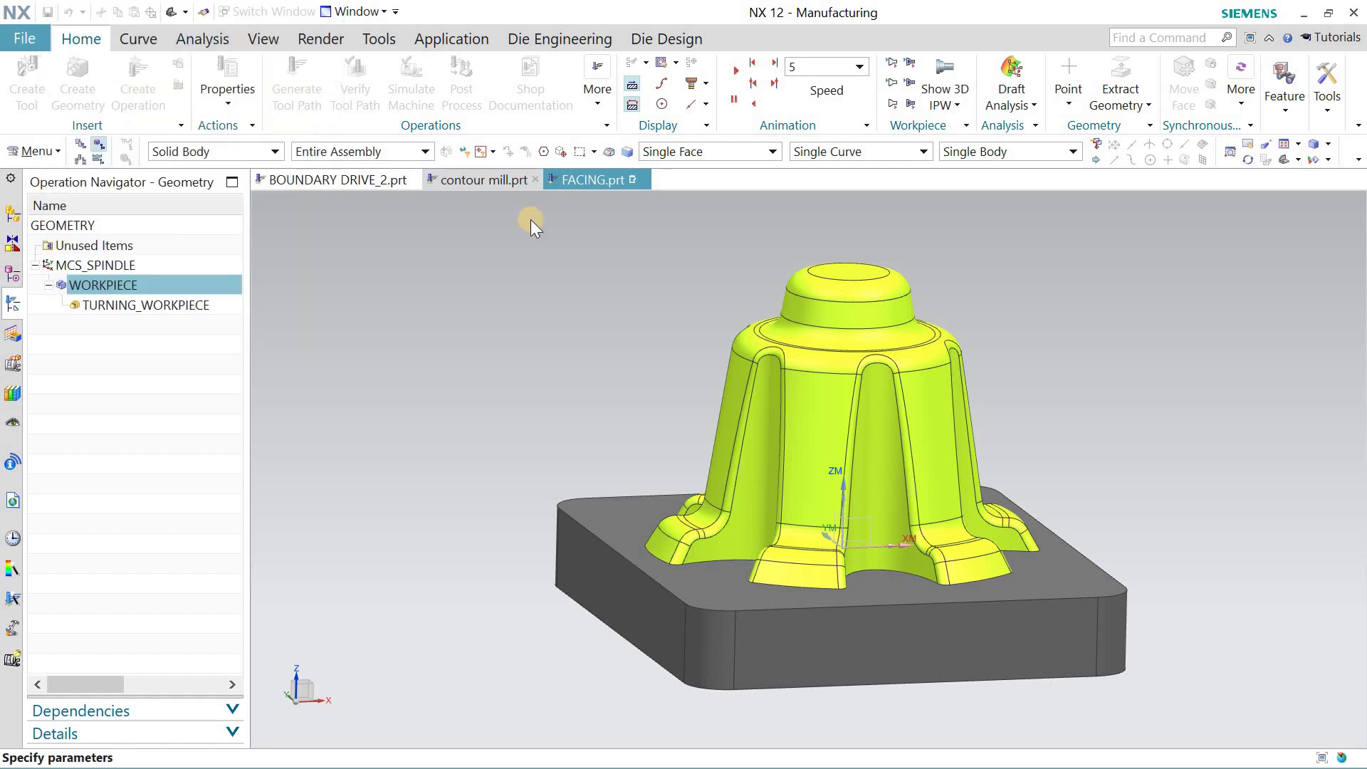
click(331, 12)
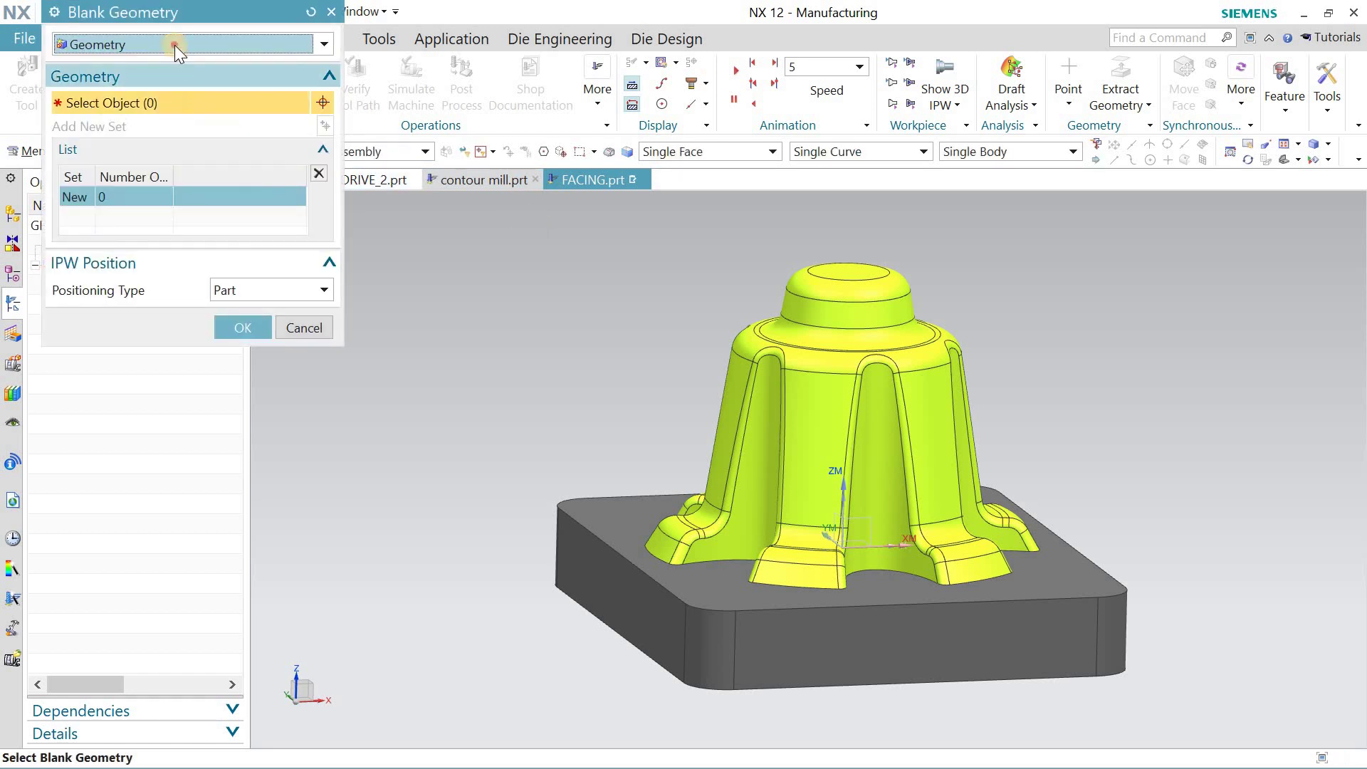
click(174, 44)
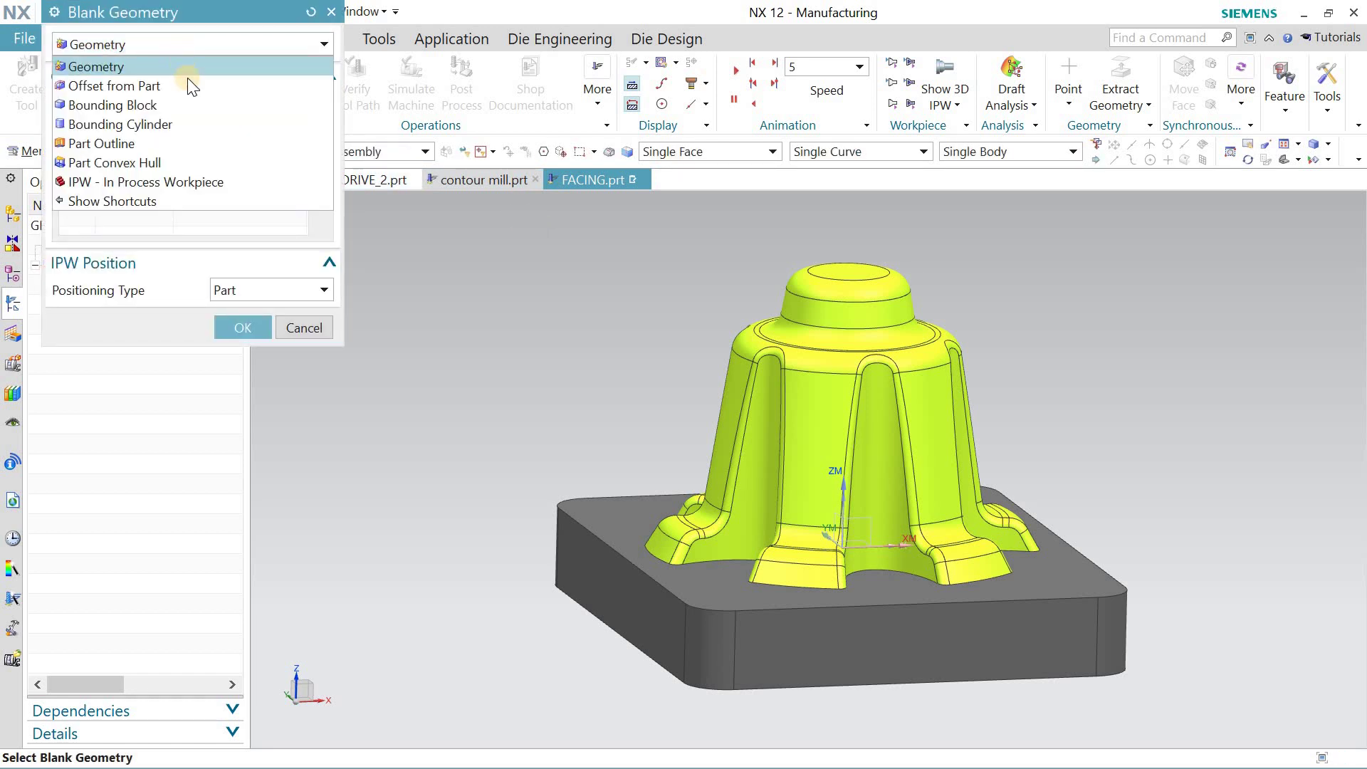
click(188, 118)
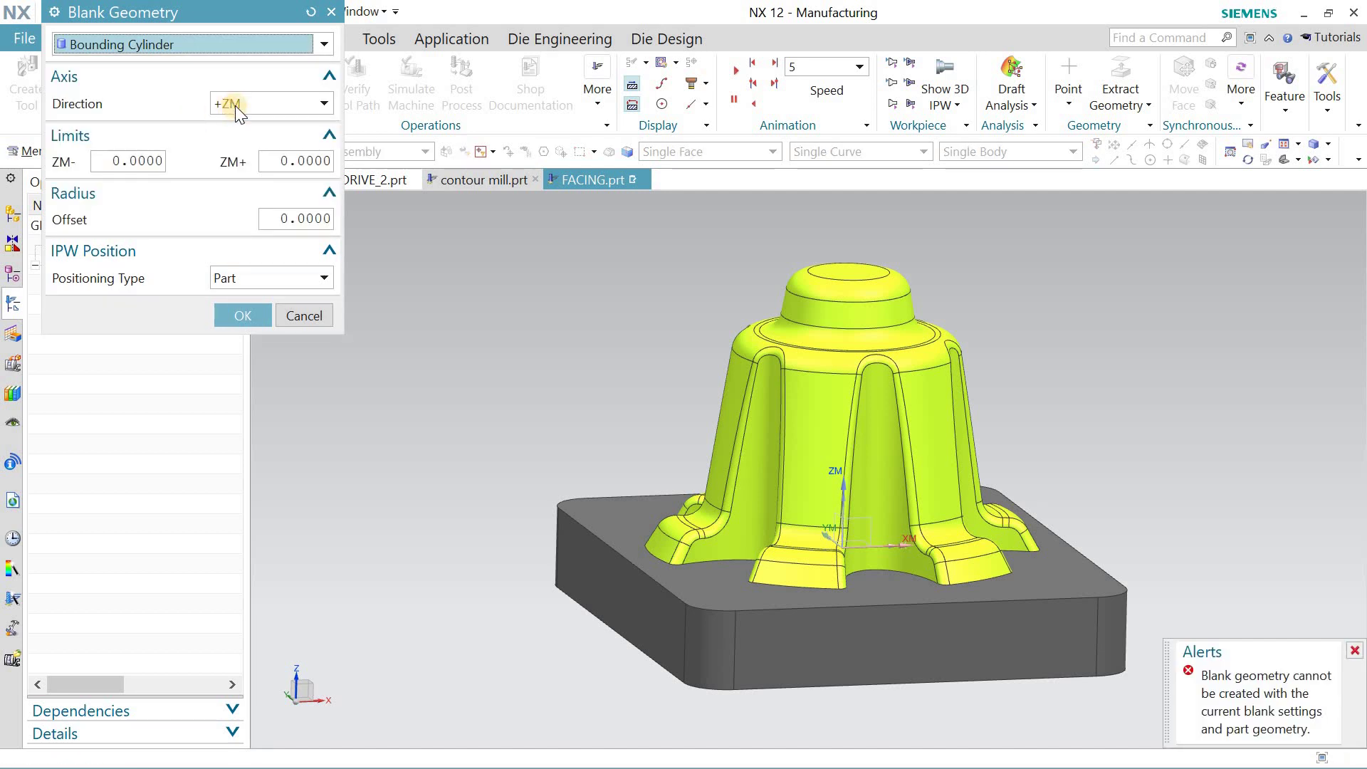
click(269, 105)
click(274, 146)
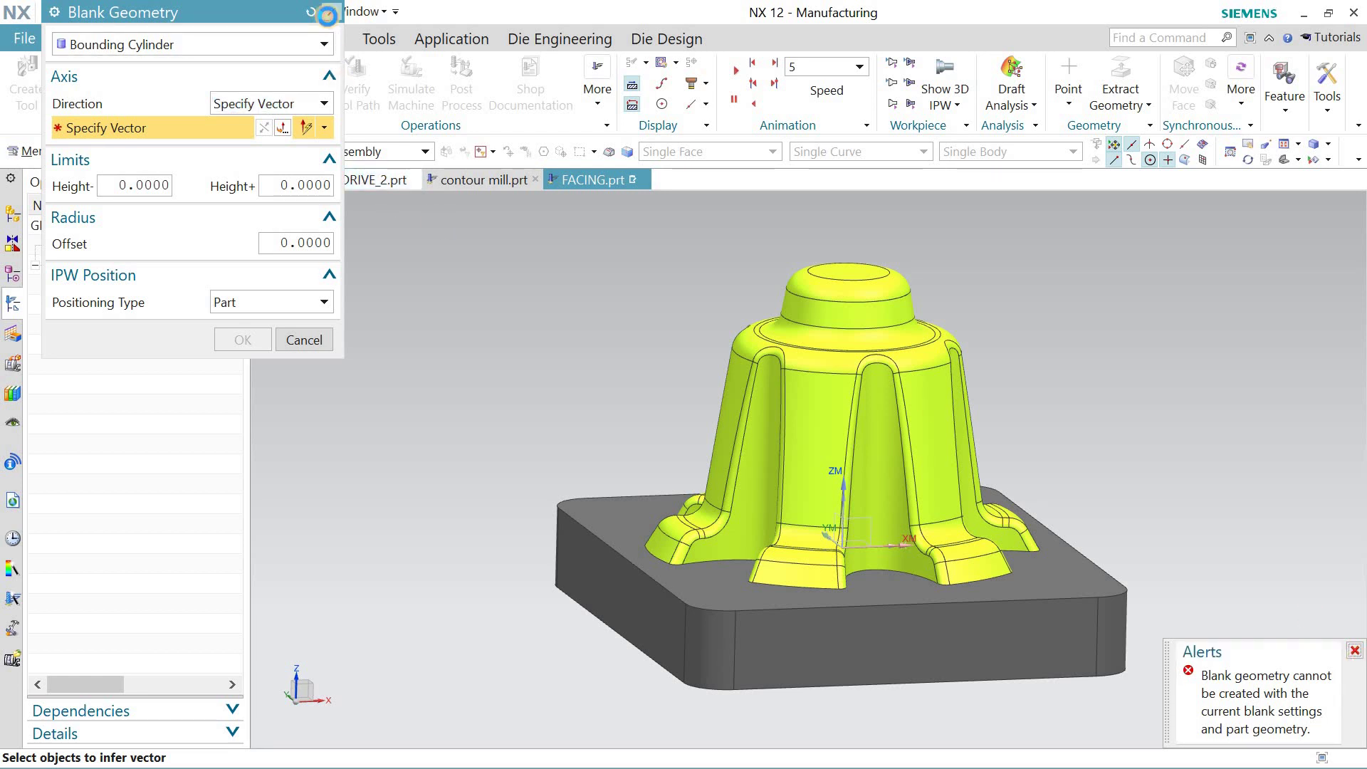
click(326, 14)
click(327, 14)
click(483, 173)
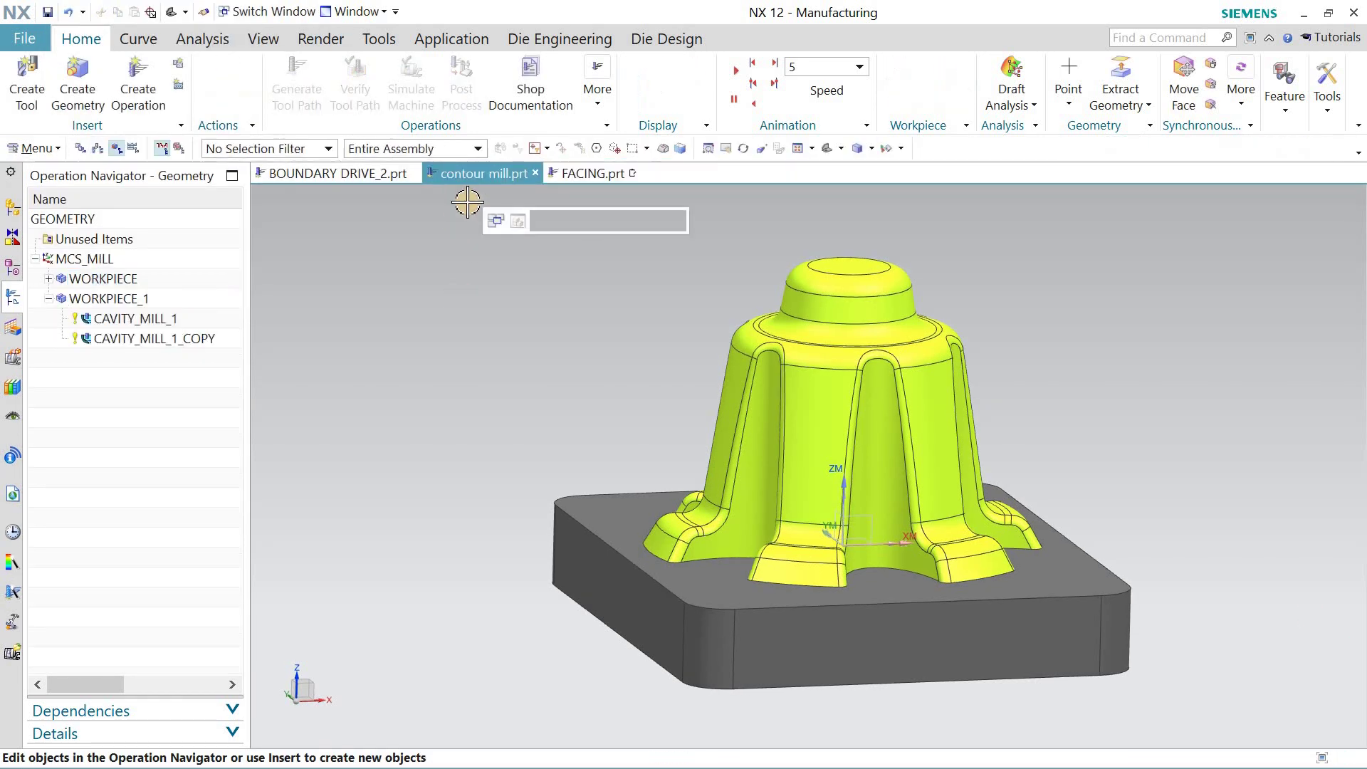
Open the contour mill WORKPIECE blank and keep the Bounding Cylinder type with its axis along +ZM.
double_click(107, 279)
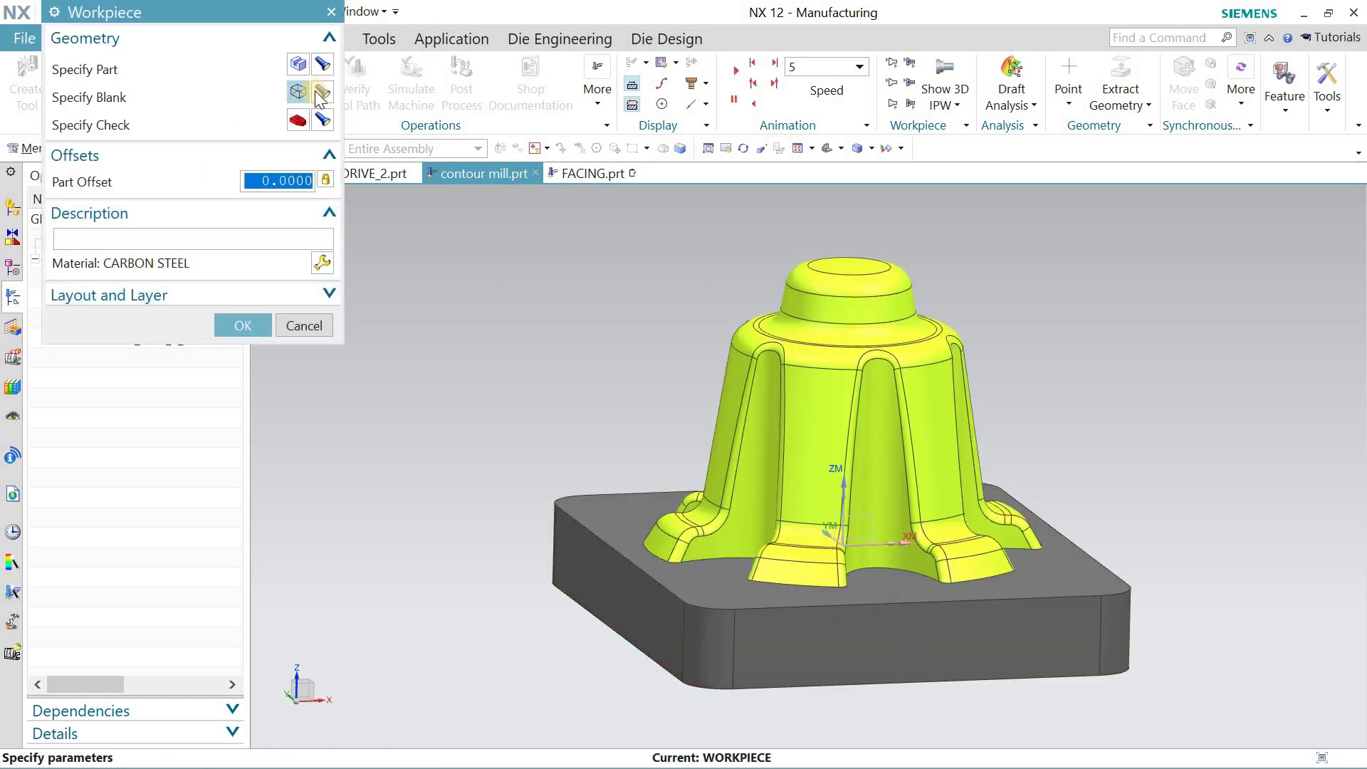
click(318, 98)
middle_drag(558, 277, 436, 173)
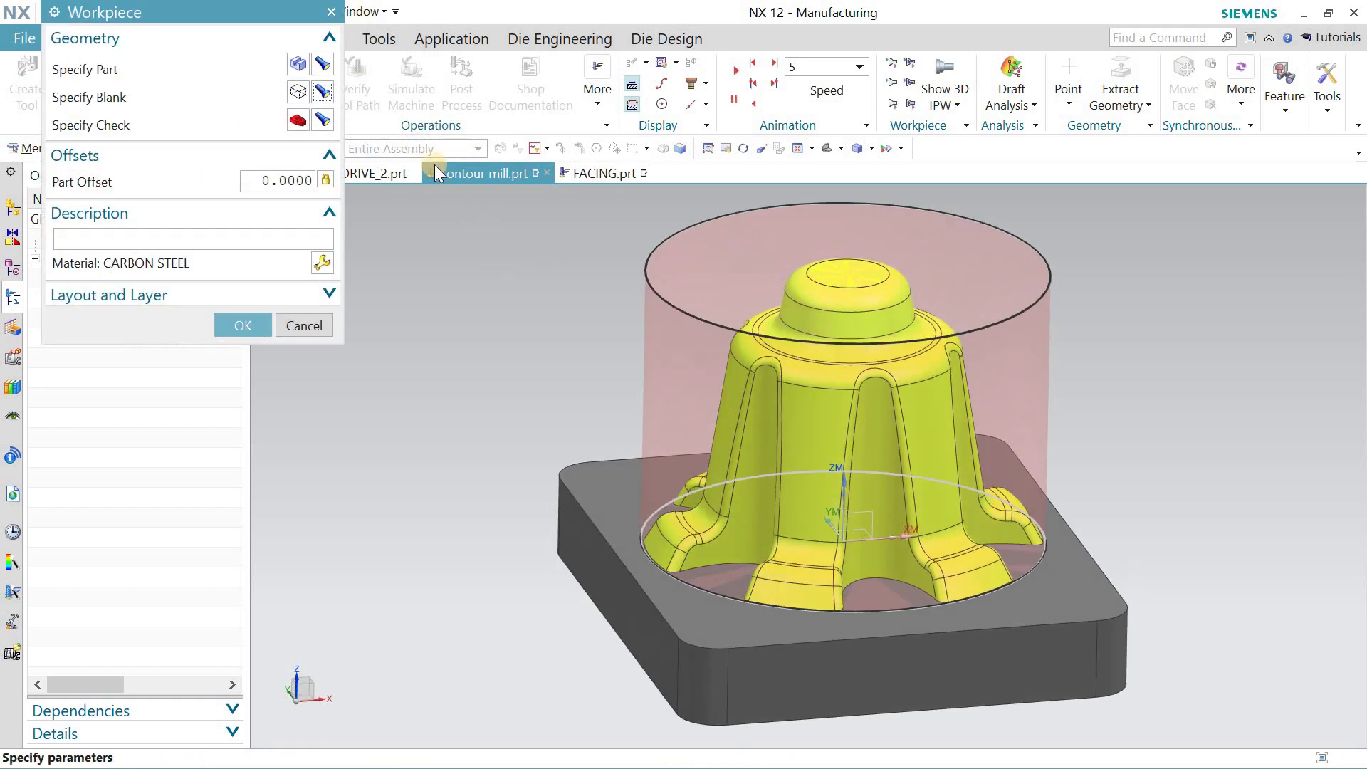
click(292, 95)
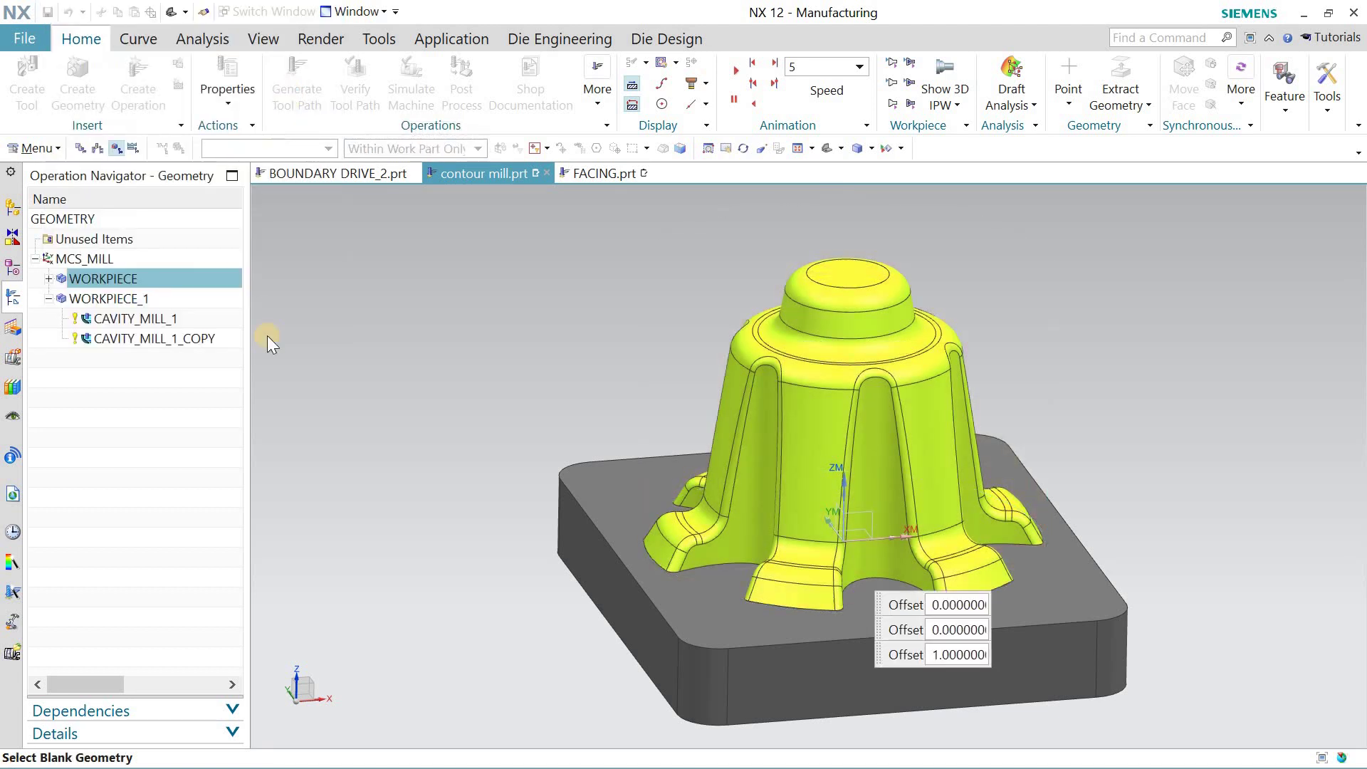
click(199, 44)
click(199, 44)
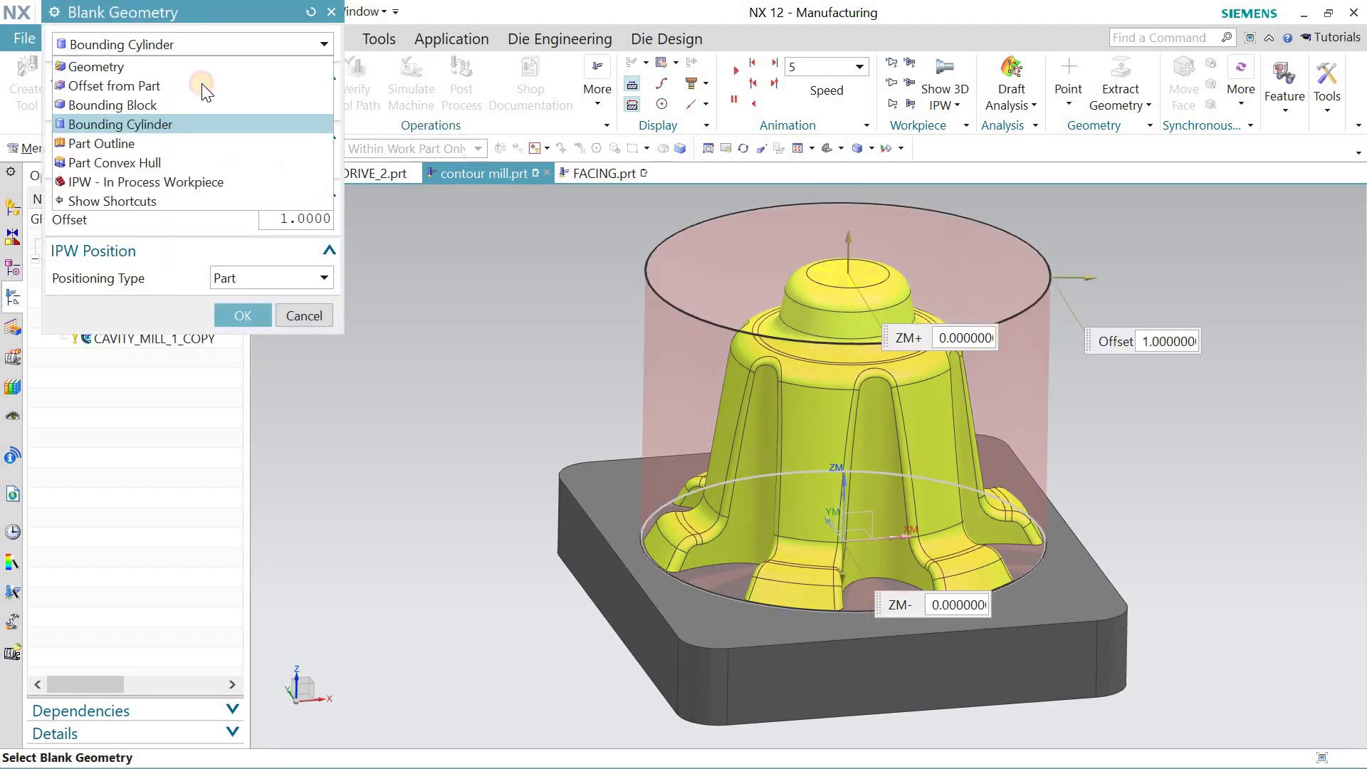
click(201, 122)
click(270, 107)
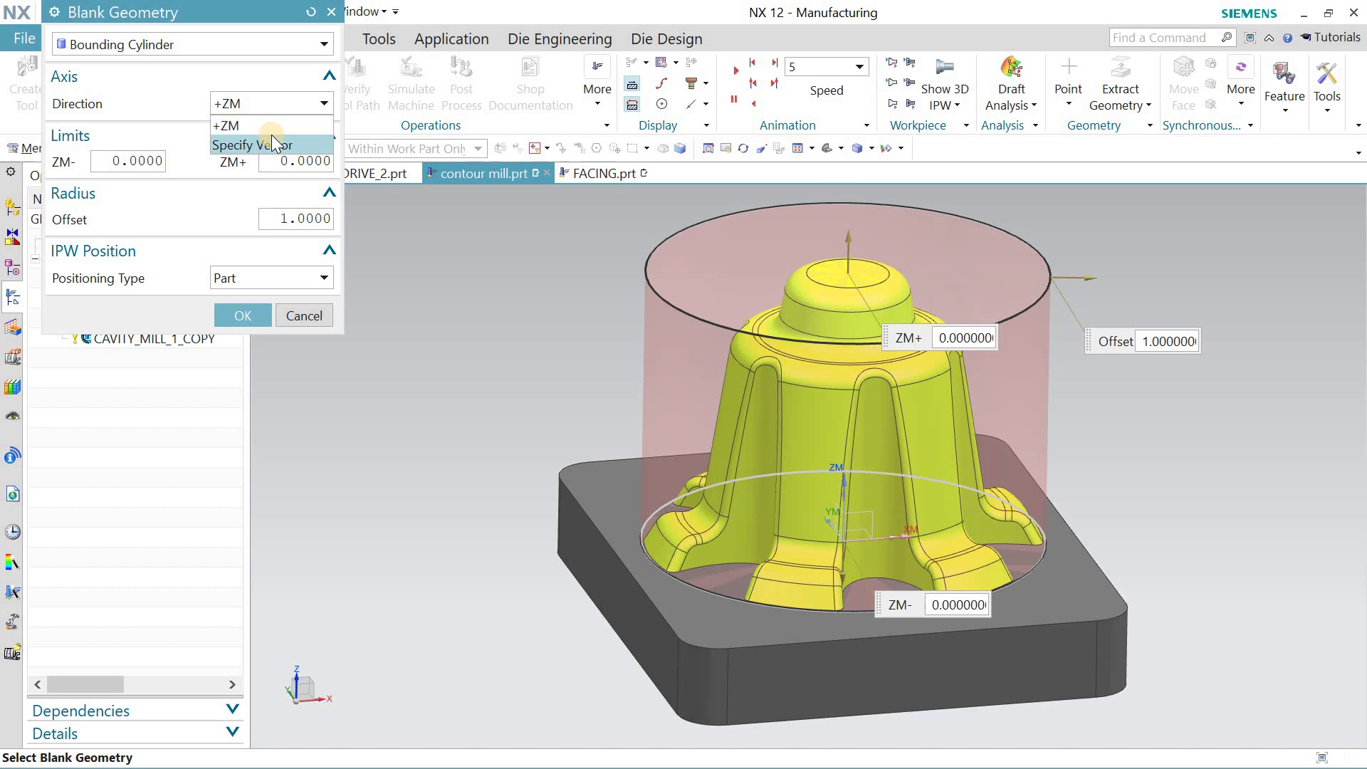
click(270, 122)
Orbit, zoom, and snap to top and front views to inspect the cylinder blank.
middle_drag(393, 262, 284, 250)
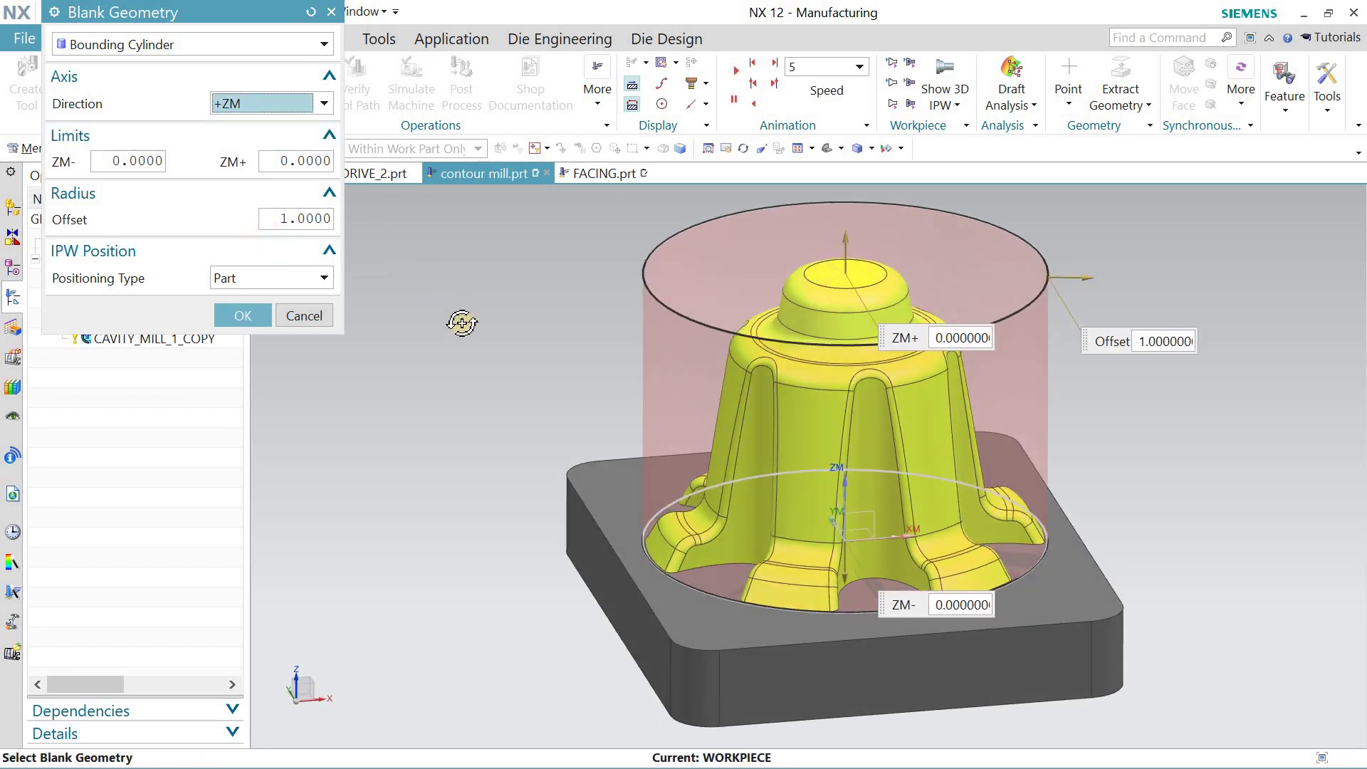
middle_drag(457, 321, 454, 332)
right_drag(462, 335, 426, 345)
middle_drag(479, 363, 430, 365)
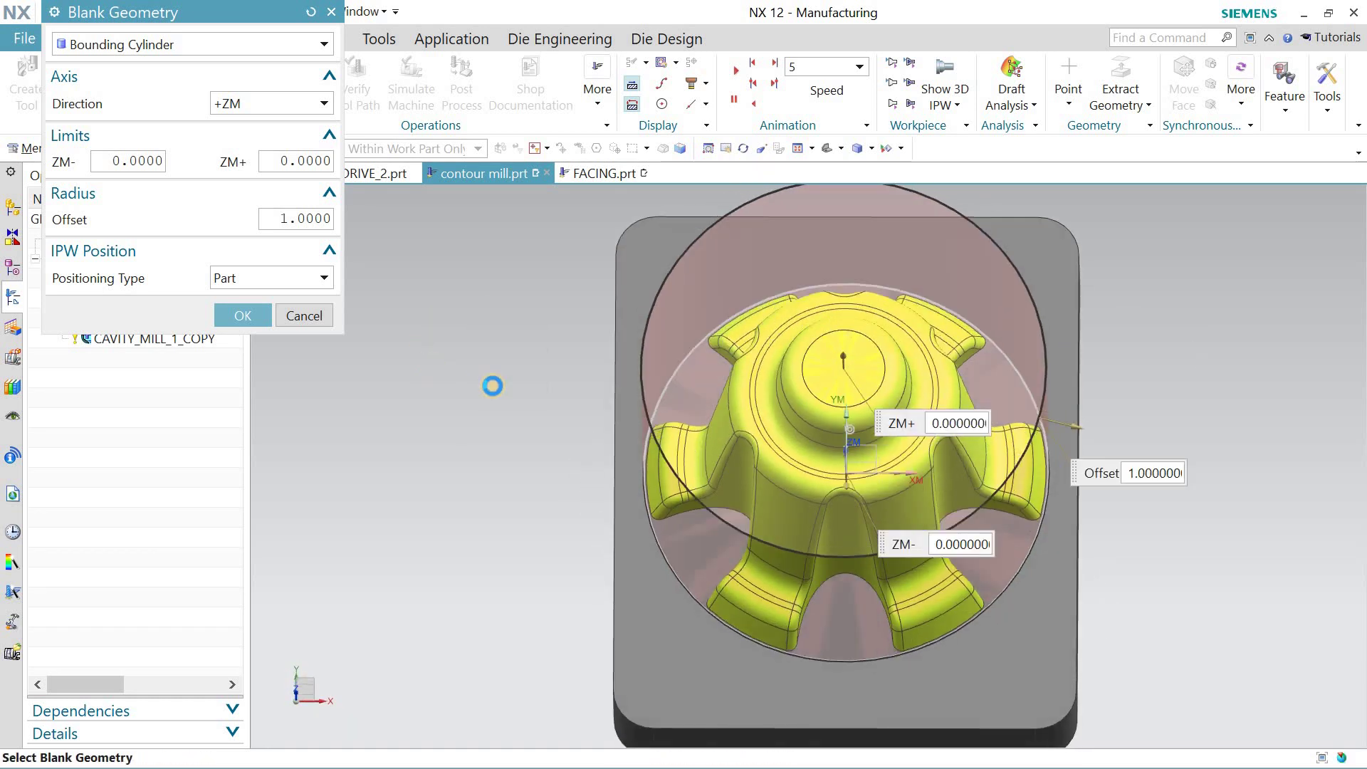
key(ctrl+alt+t)
scroll(668, 419, down, 5)
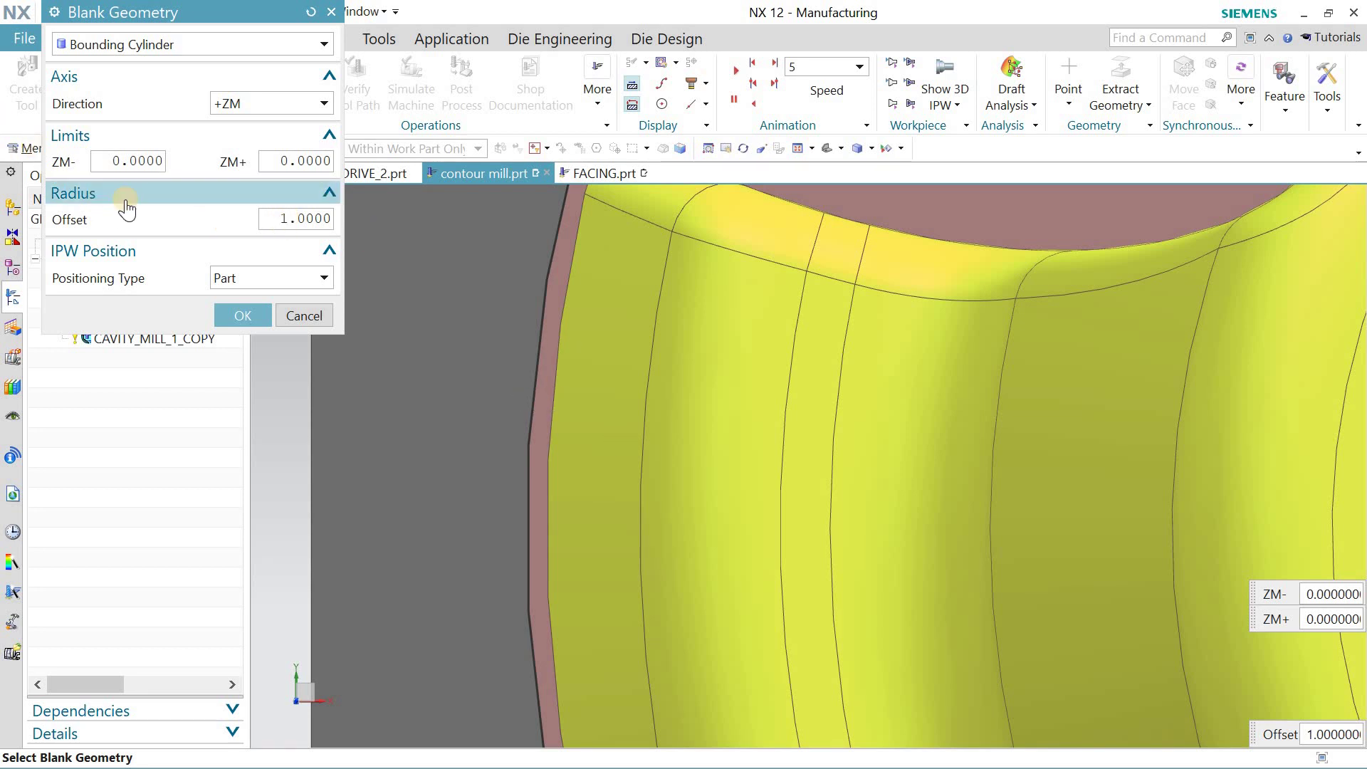
scroll(610, 438, up, 5)
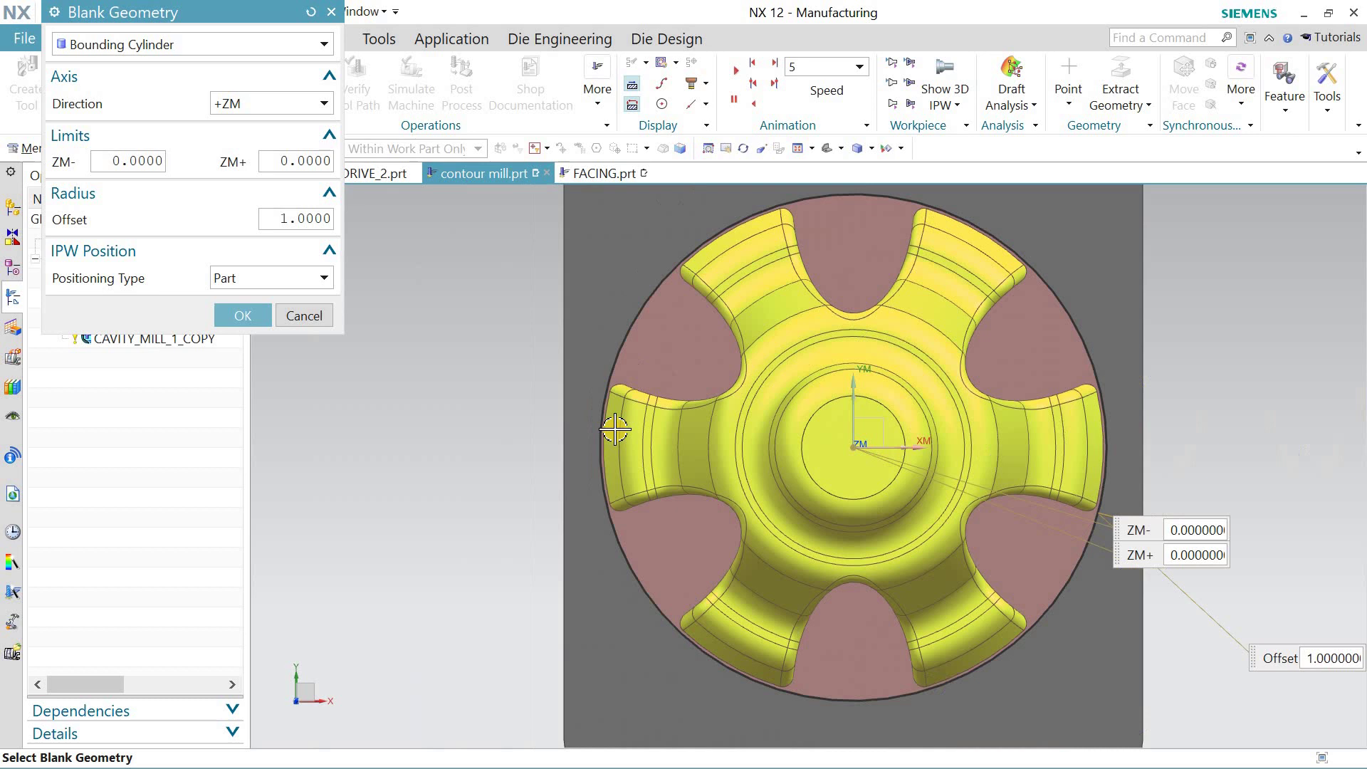
middle_drag(601, 365, 558, 351)
right_drag(530, 352, 461, 341)
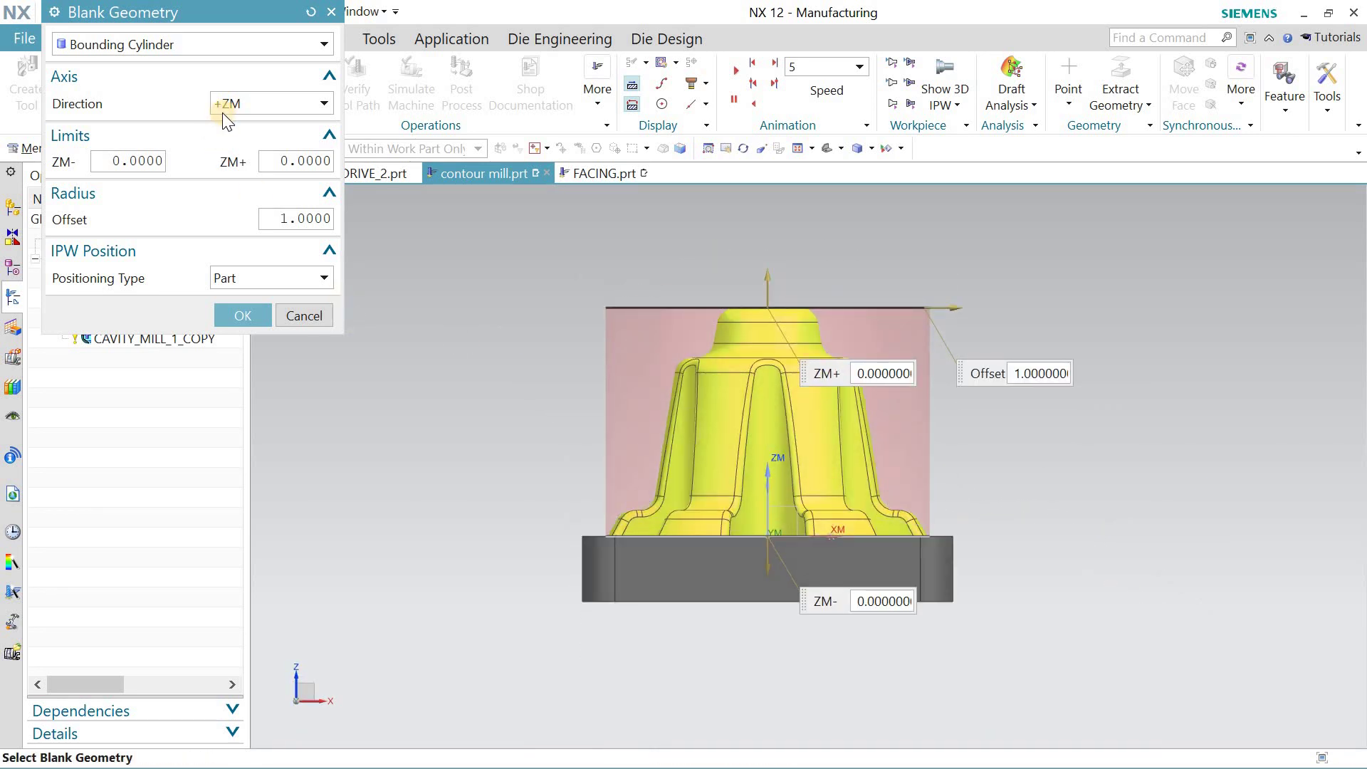
Try ZM+ limits of 2 and 4, reset ZM+ to 0, and accept both dialogs.
click(300, 160)
text(2)
click(324, 221)
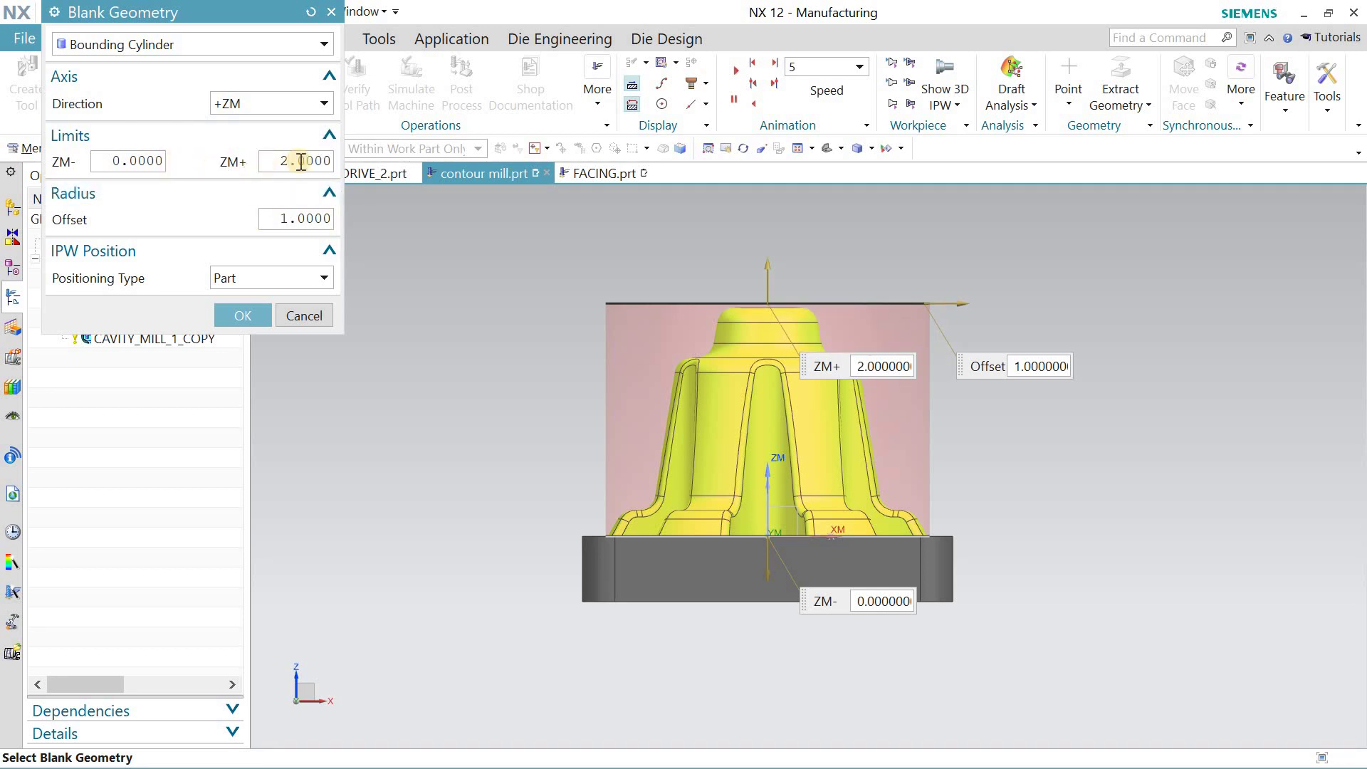
text(4)
click(296, 218)
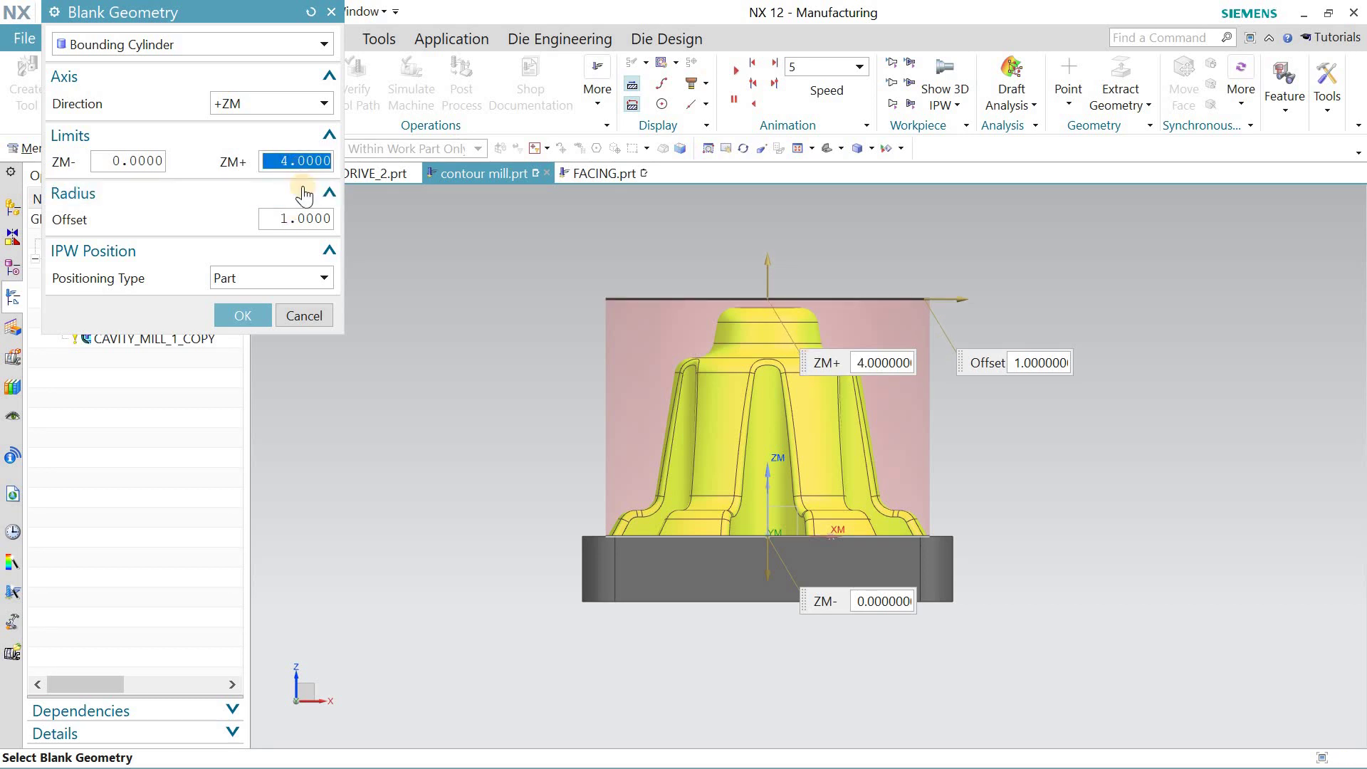
text(0)
click(299, 218)
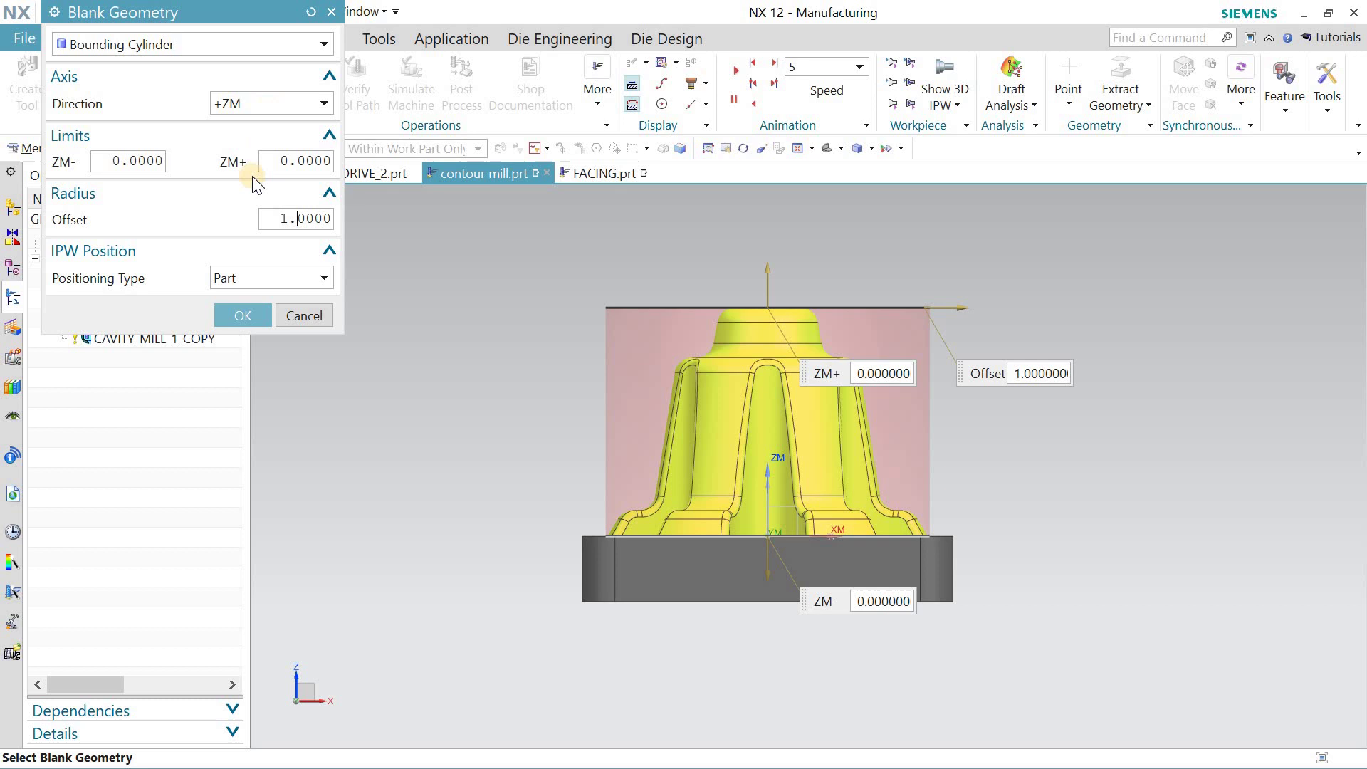
click(247, 314)
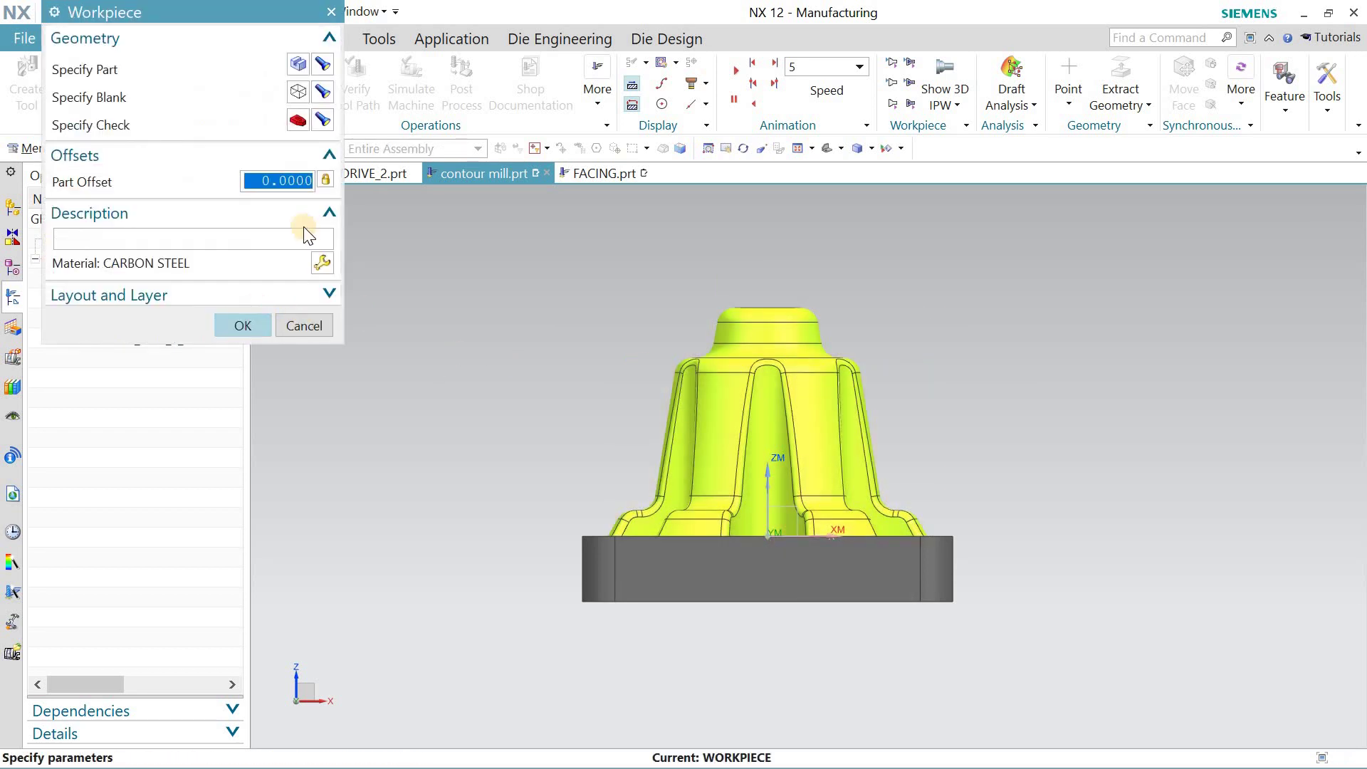
click(250, 321)
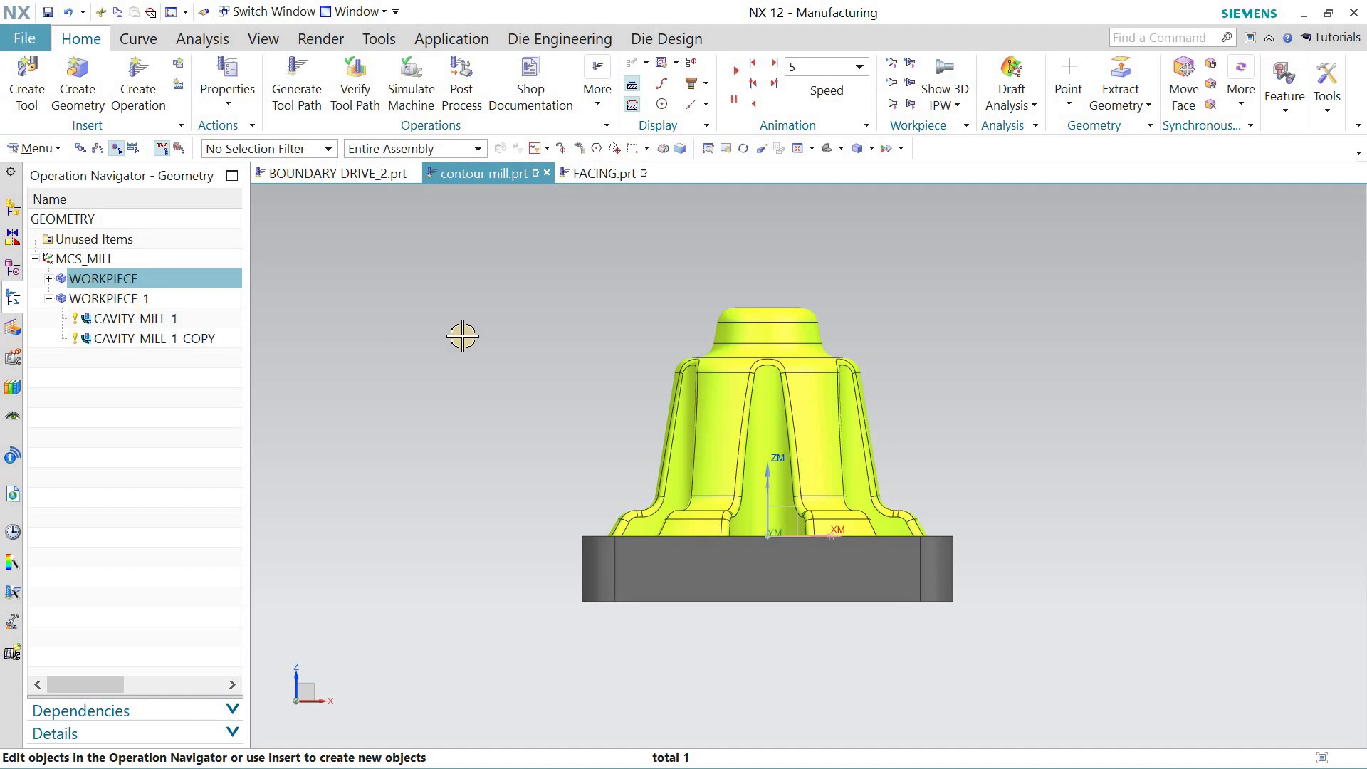
Reopen the contour mill WORKPIECE, keep the Bounding Cylinder blank, and close both dialogs.
middle_drag(463, 335, 427, 307)
double_click(125, 278)
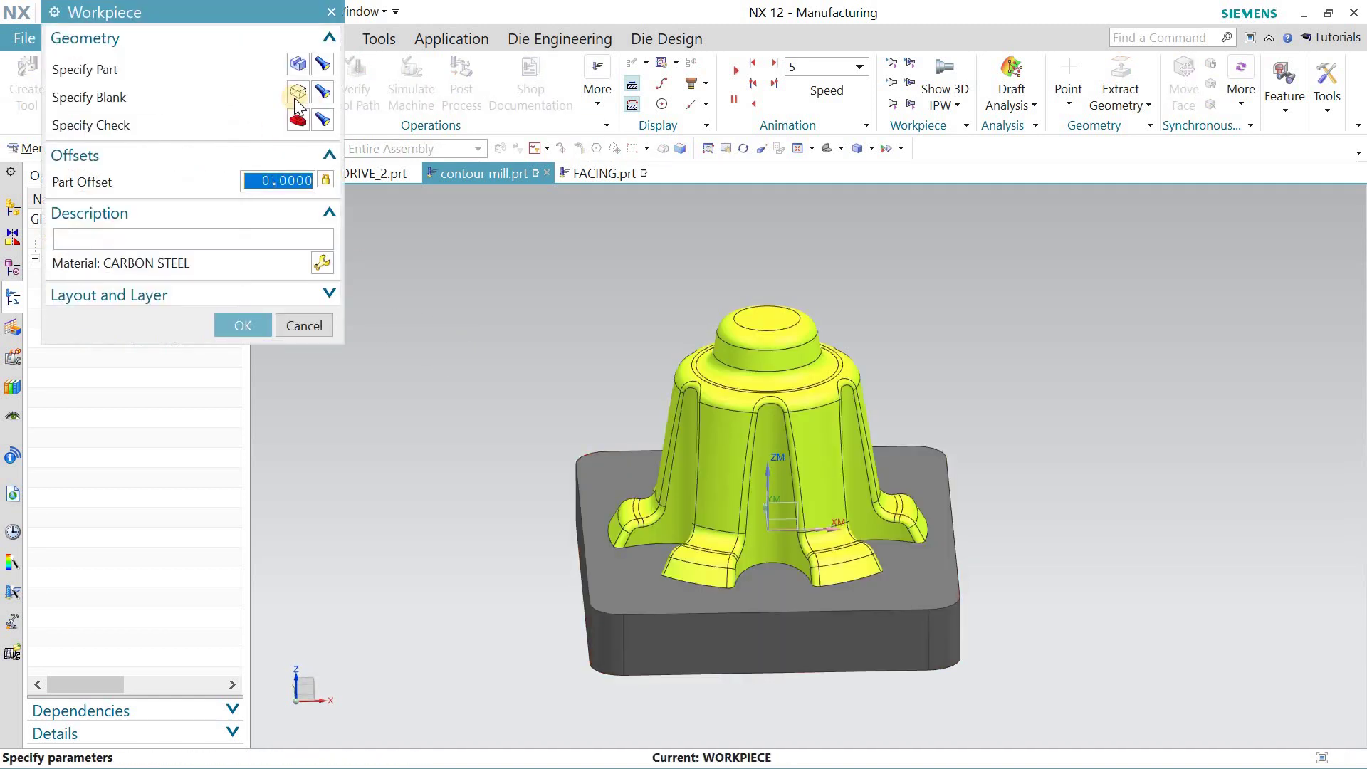
click(178, 44)
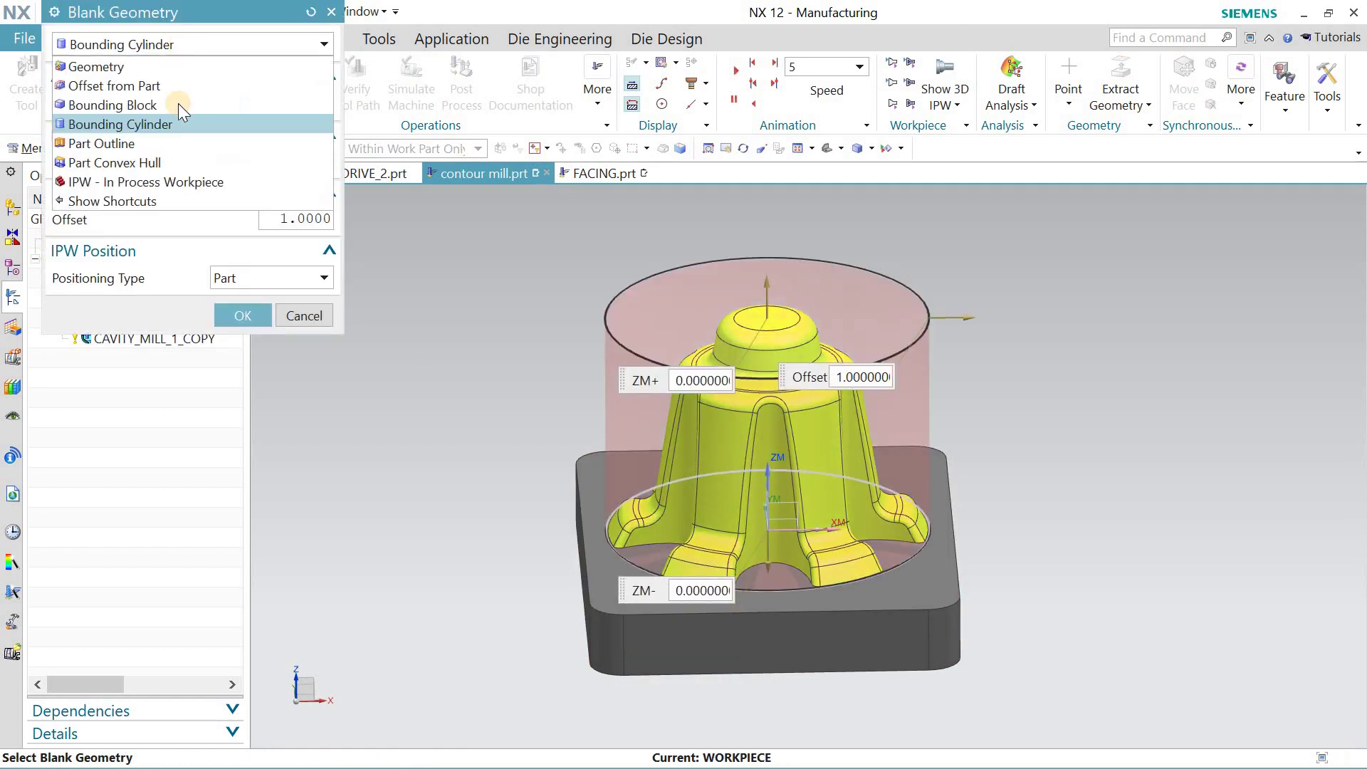
click(349, 276)
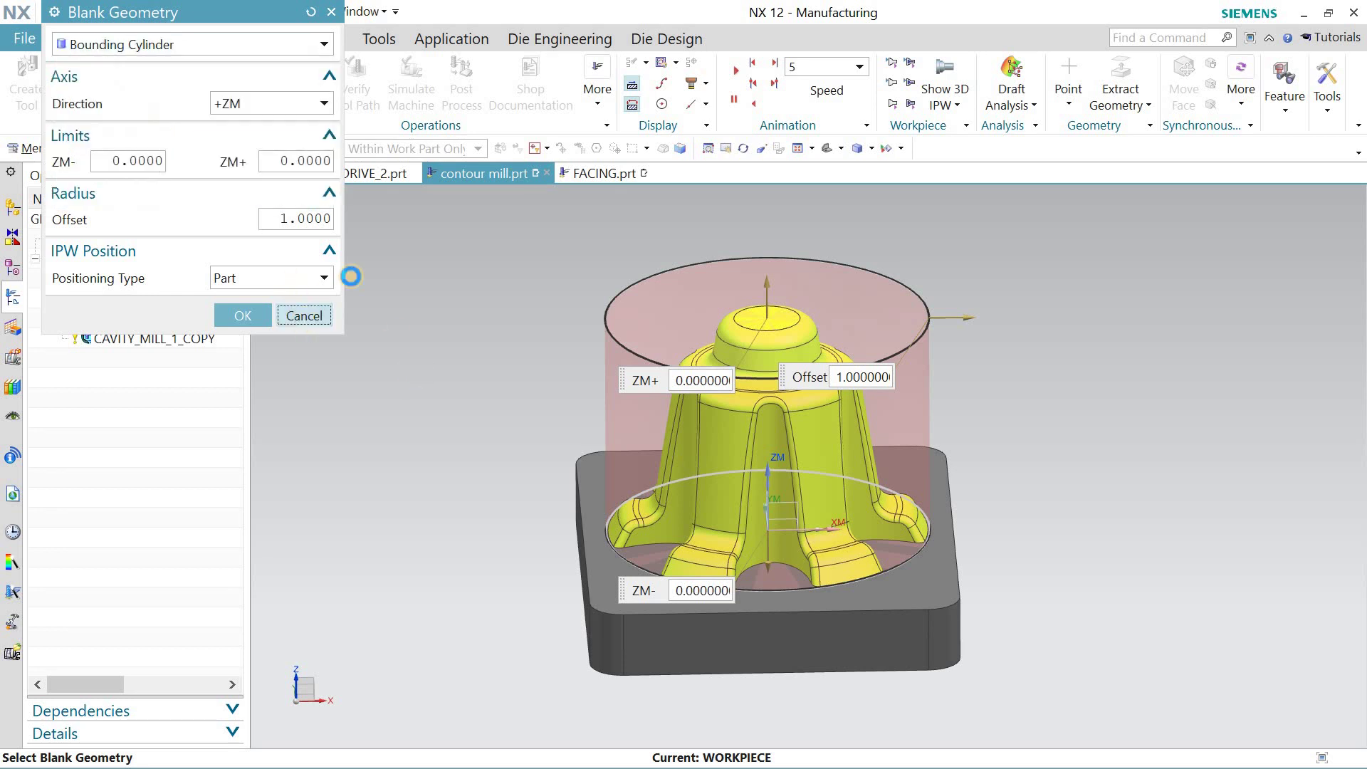
middle_click(338, 289)
middle_click(385, 207)
On BOUNDARY DRIVE_2.prt, set the WORKPIECE blank type to Part Outline and view it from the top.
click(327, 173)
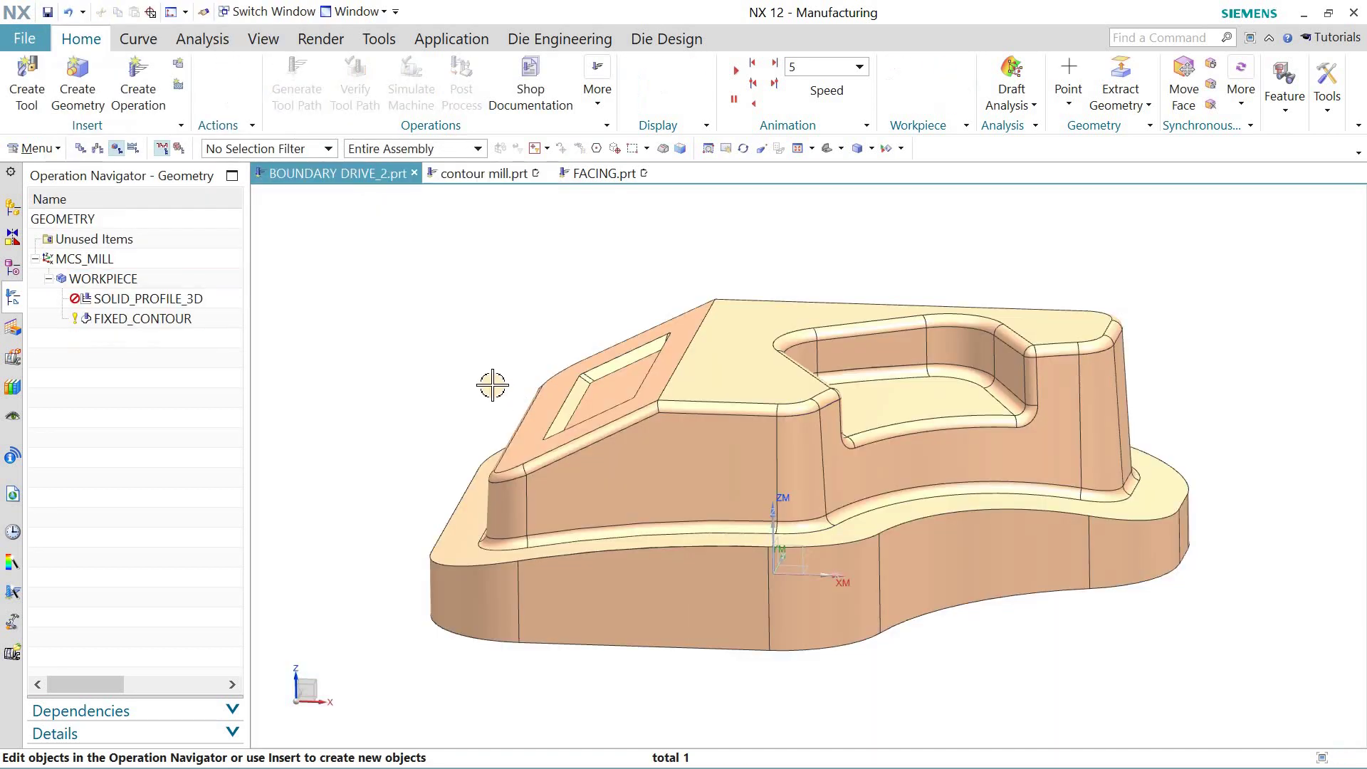
middle_drag(489, 381, 477, 334)
double_click(121, 285)
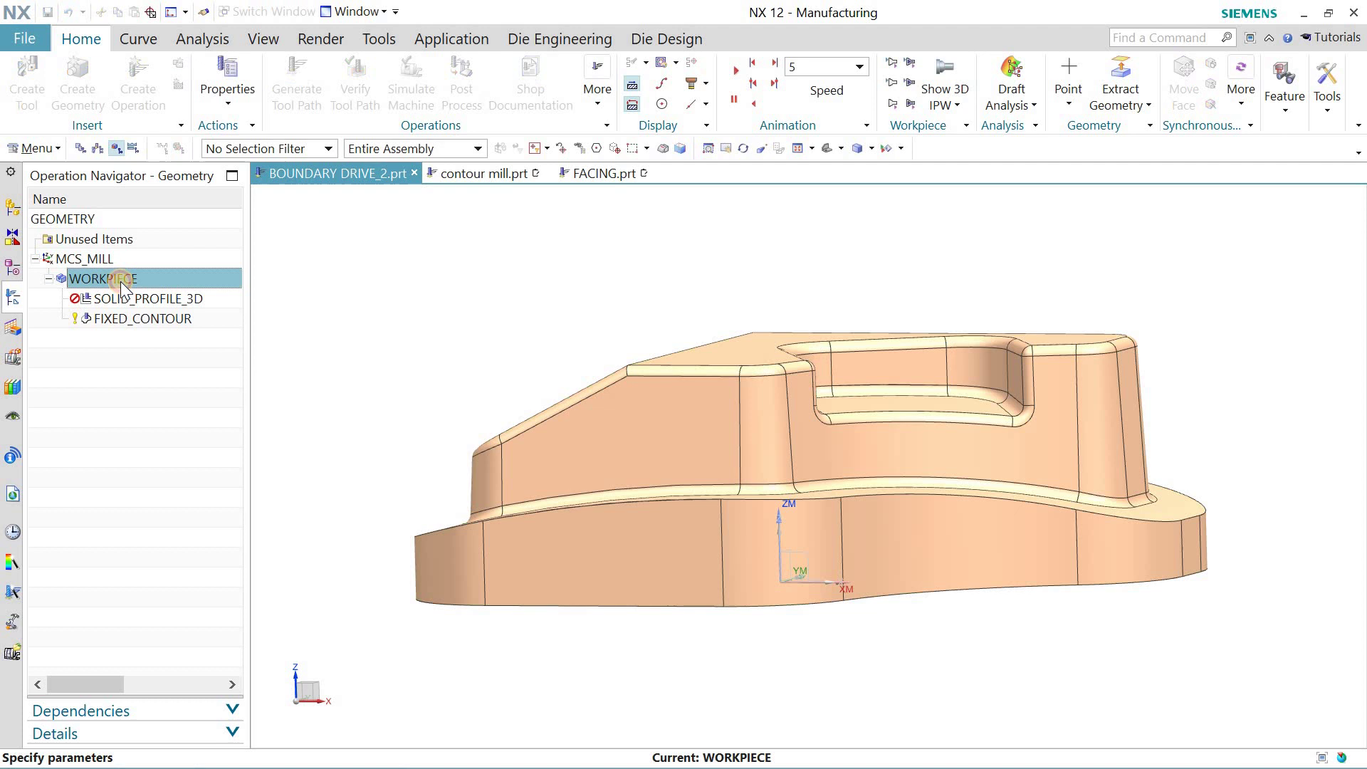
click(280, 100)
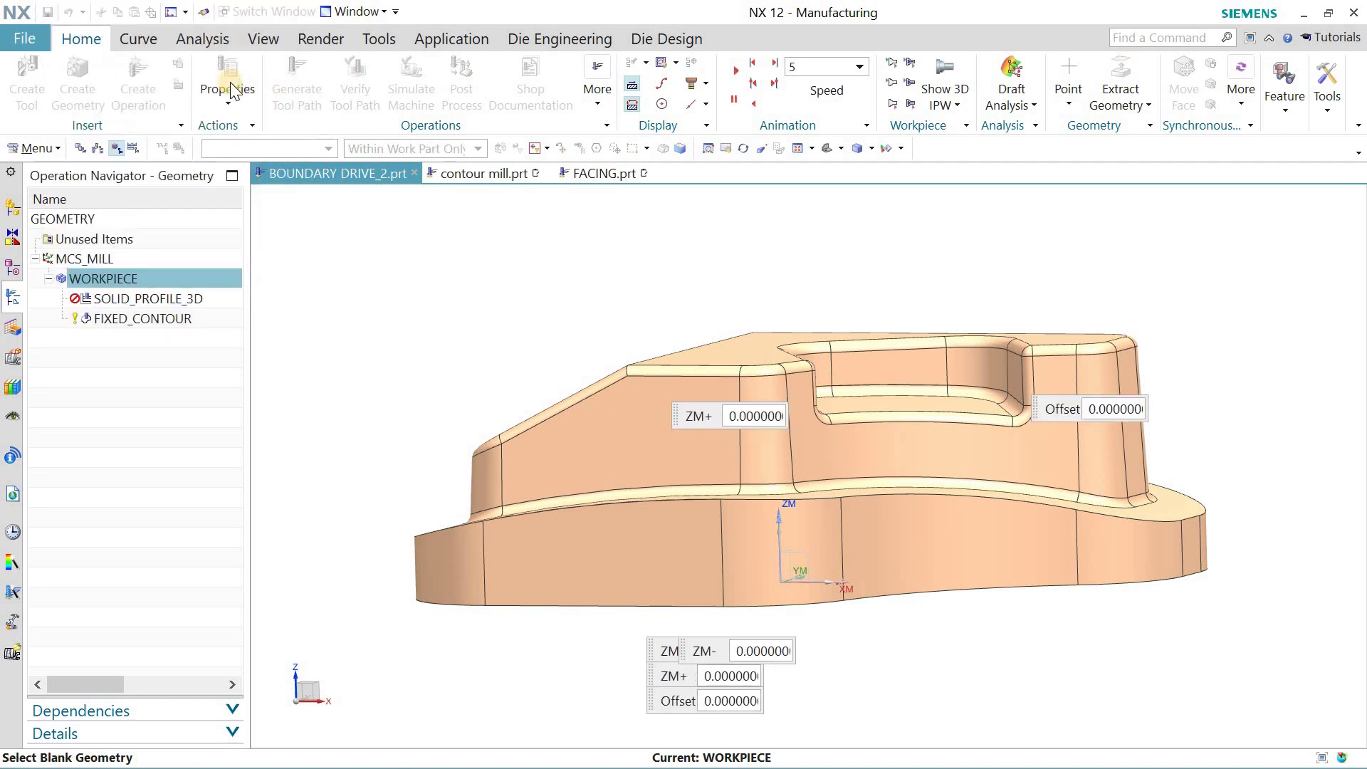
click(207, 44)
click(205, 144)
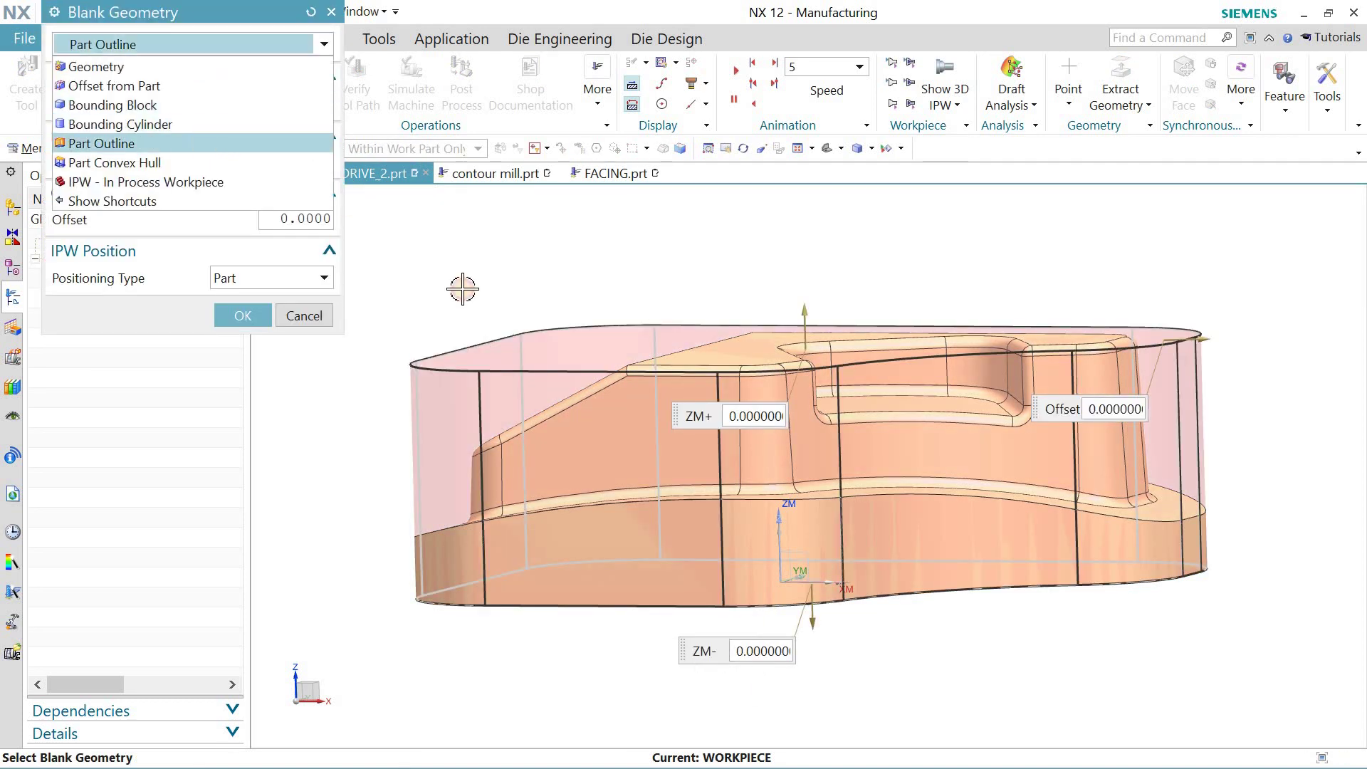
middle_drag(484, 373, 448, 281)
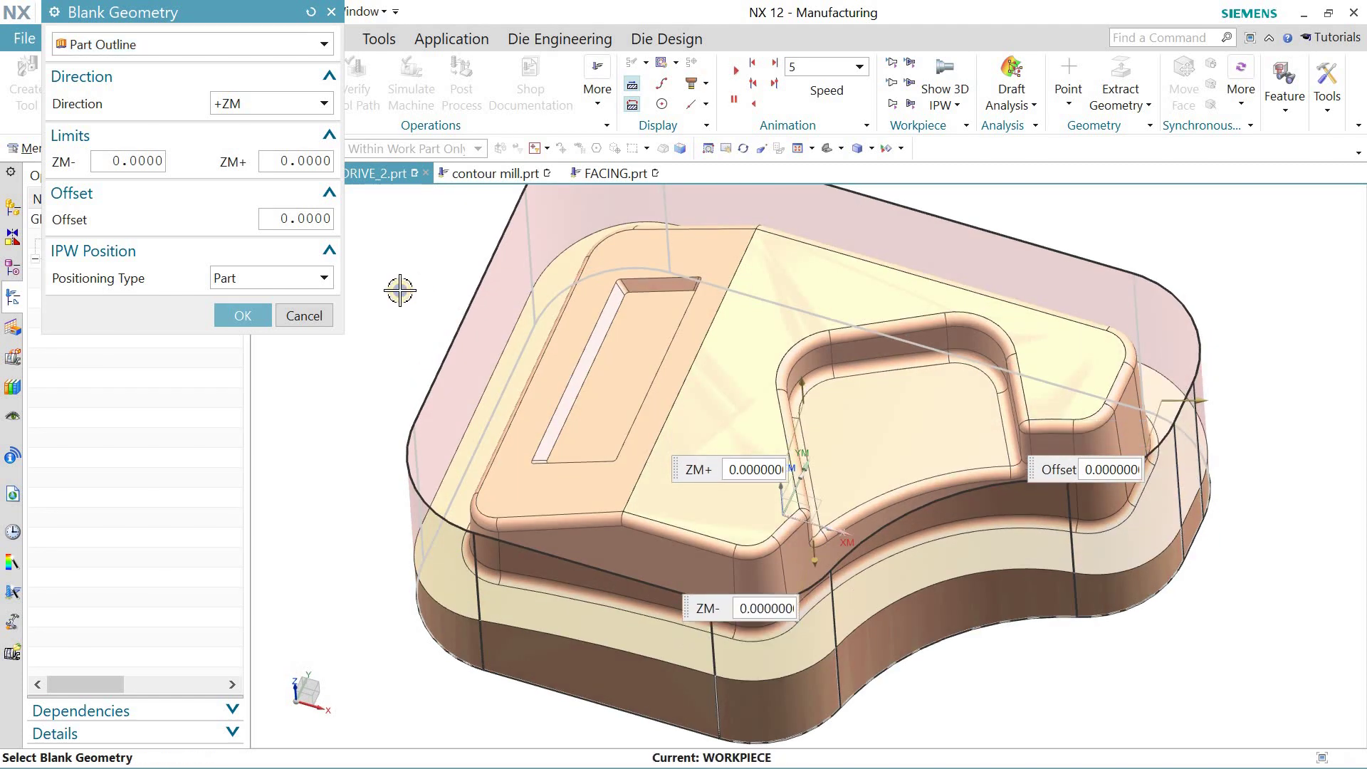
key(ctrl+alt+t)
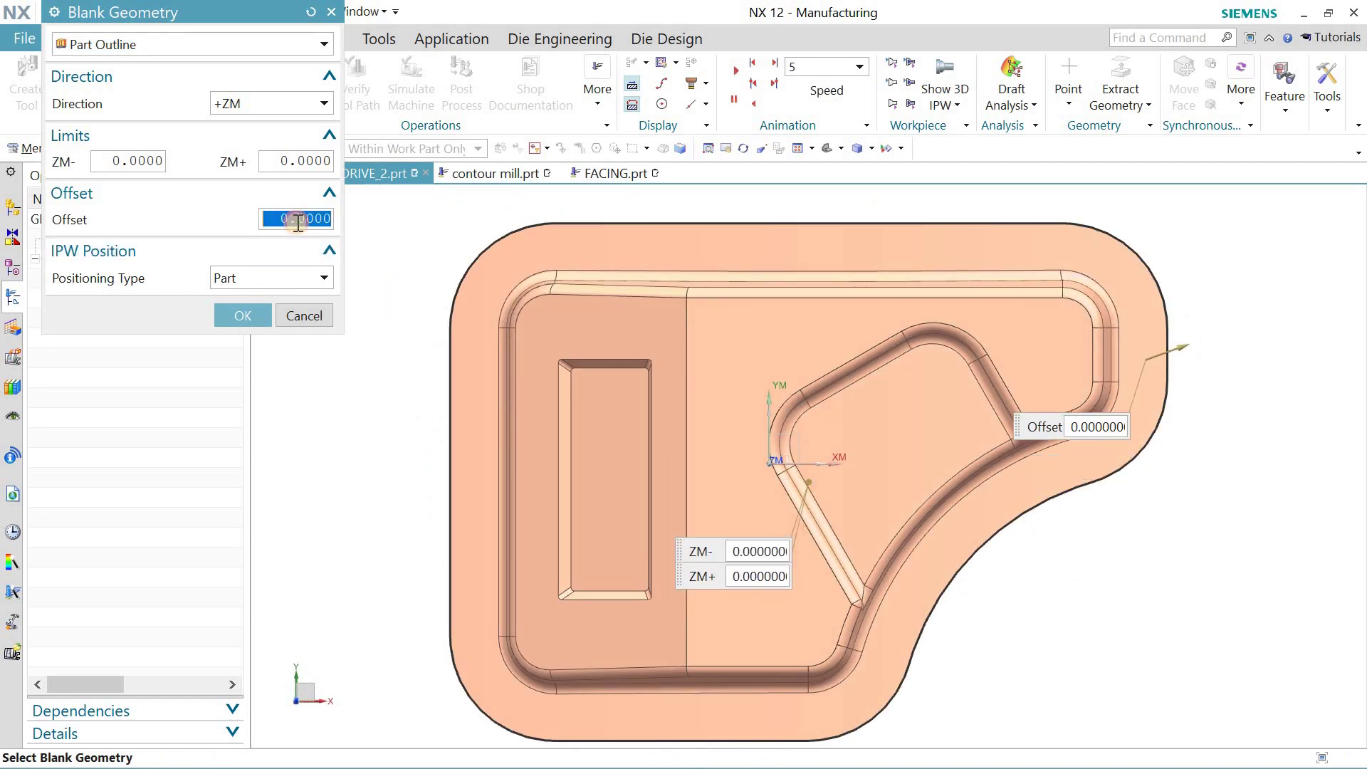
Change the part outline offset from 3 to 0, checking it from top and front views.
click(316, 162)
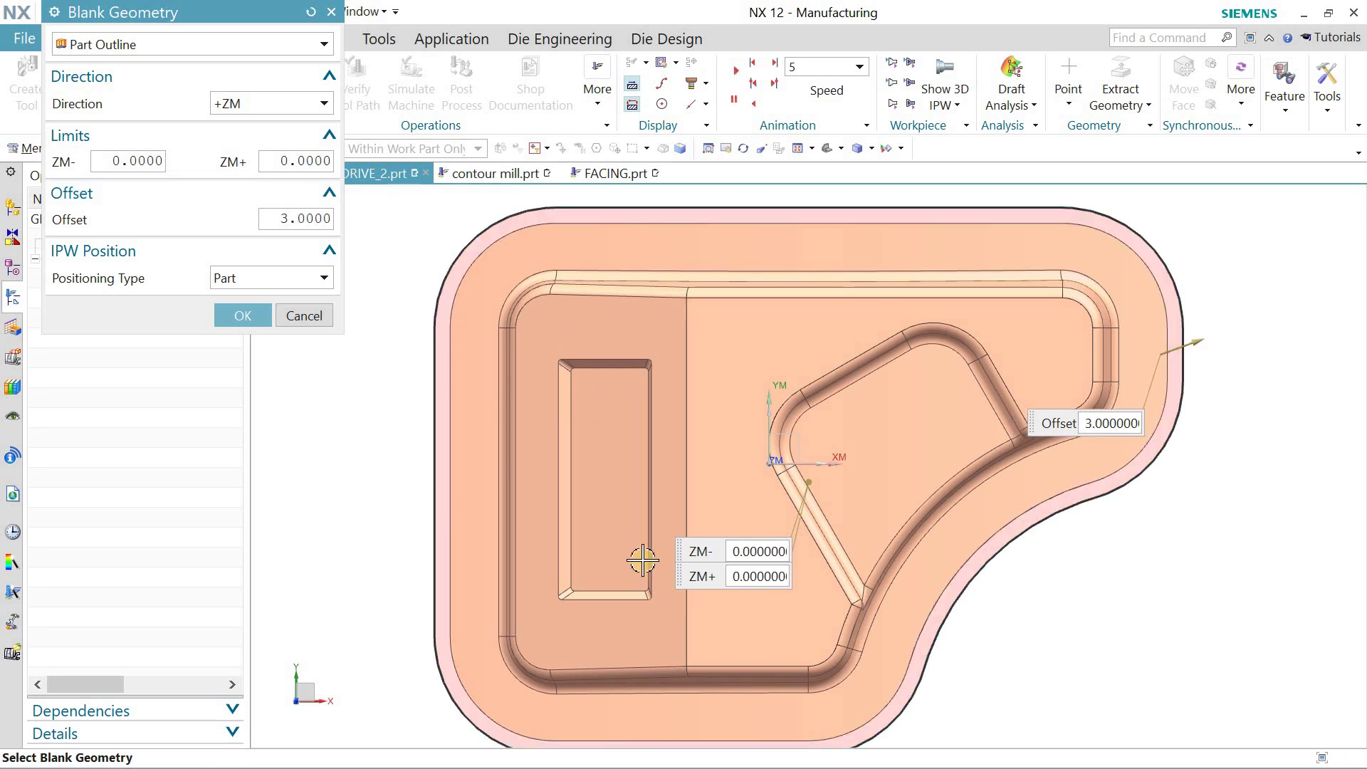
middle_drag(642, 560, 274, 487)
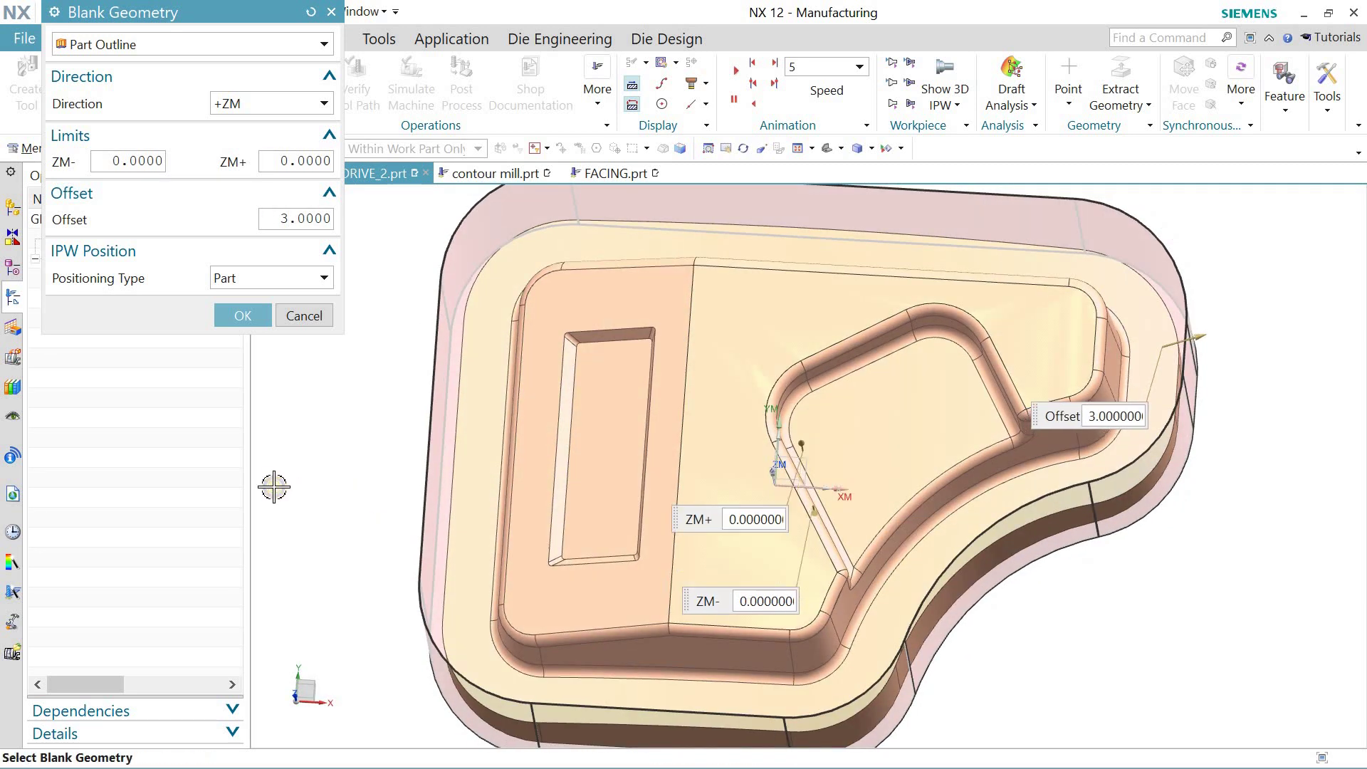
key(ctrl+alt+t)
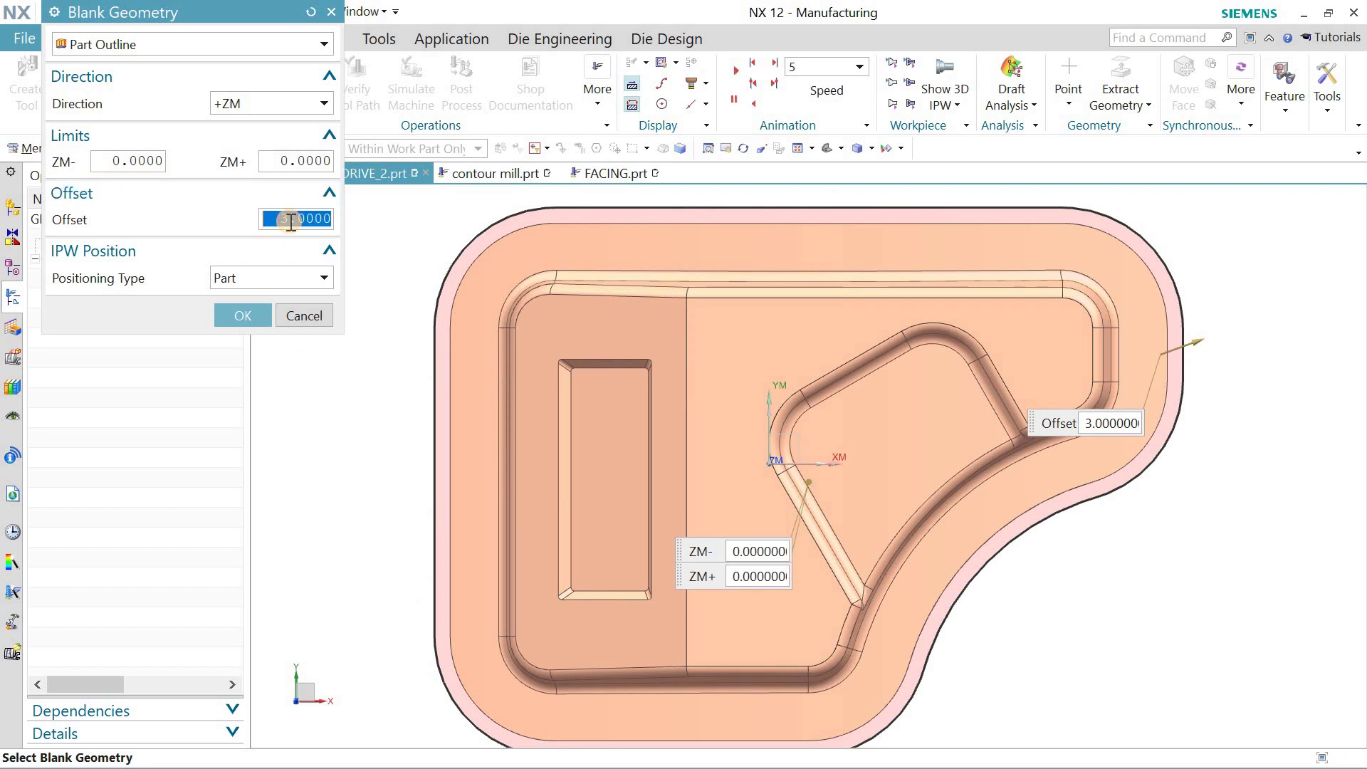
text(0)
click(311, 163)
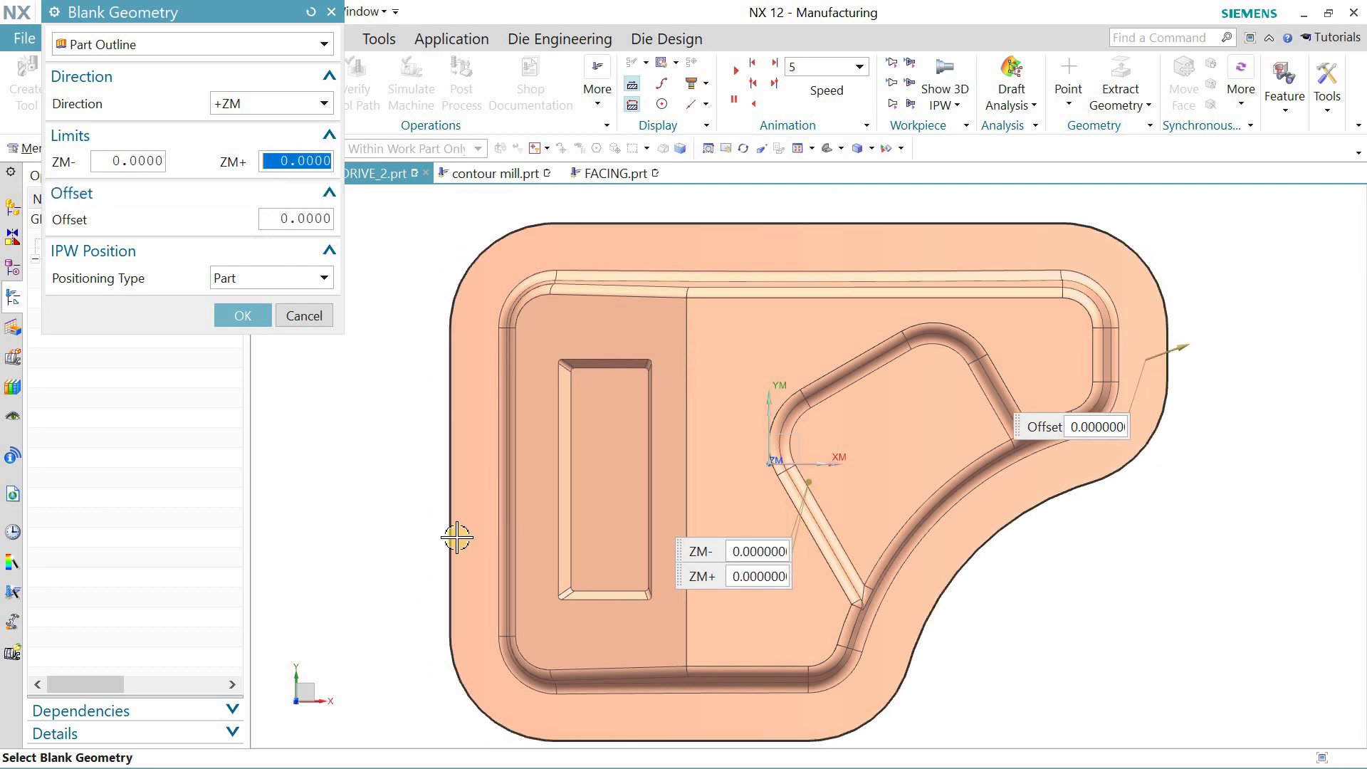
middle_drag(456, 537, 397, 421)
key(ctrl+alt+f)
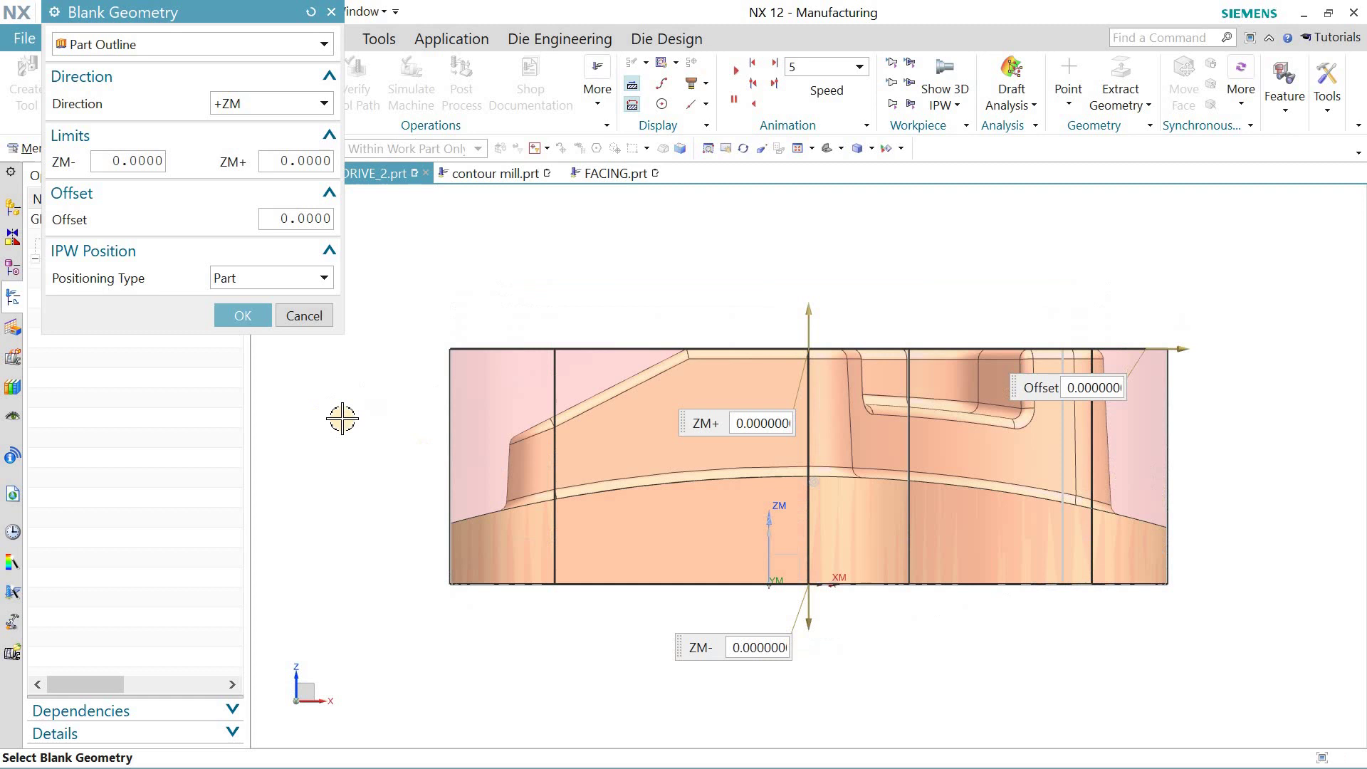
Try limits of 4 and 3, reset them to 0, accept both dialogs, and show a trimetric view.
click(139, 160)
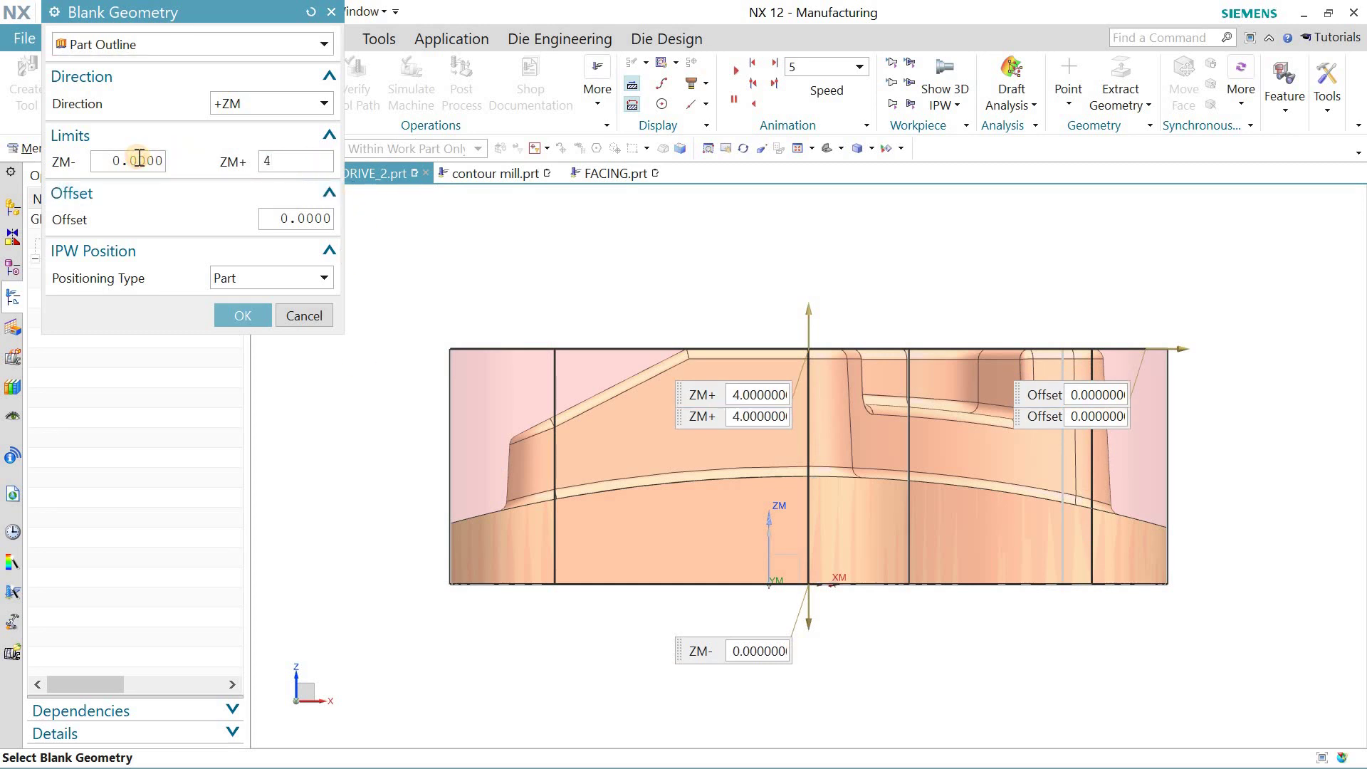
click(285, 165)
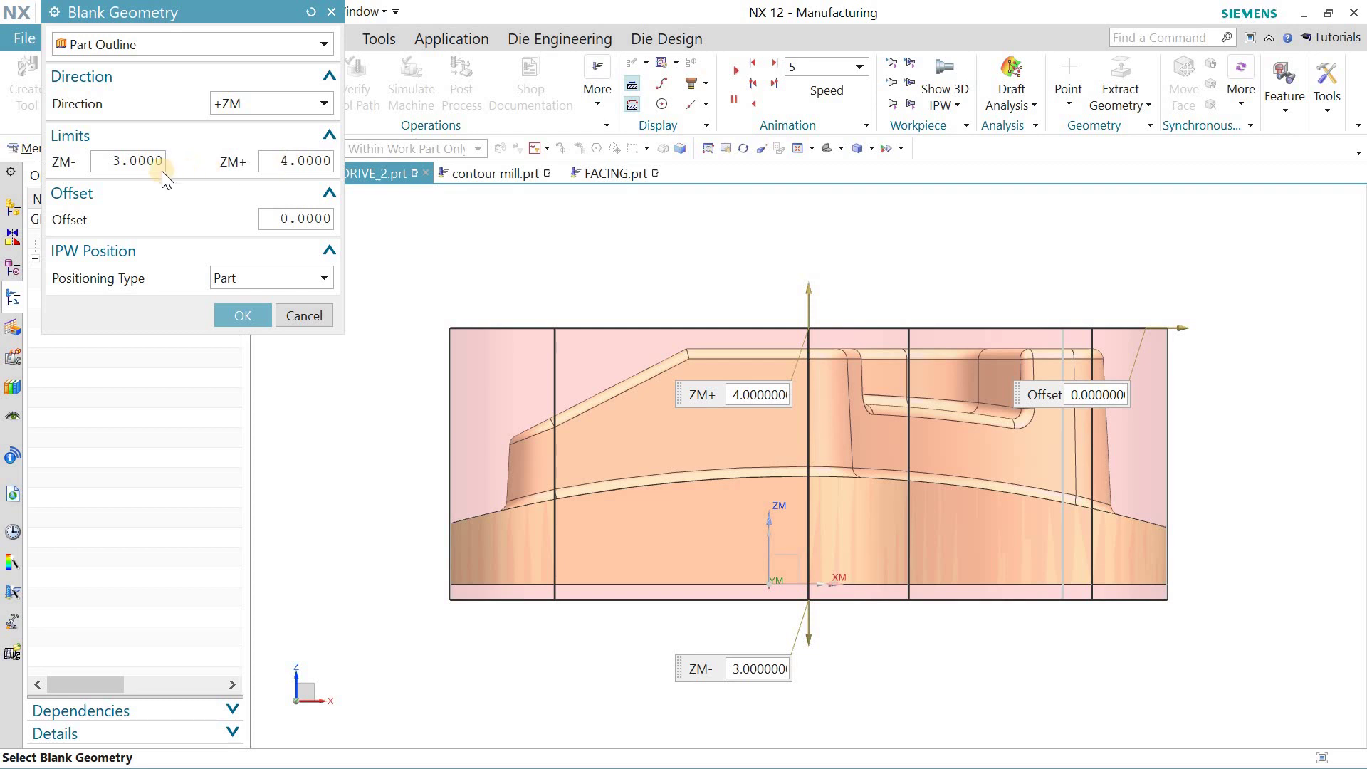
click(272, 159)
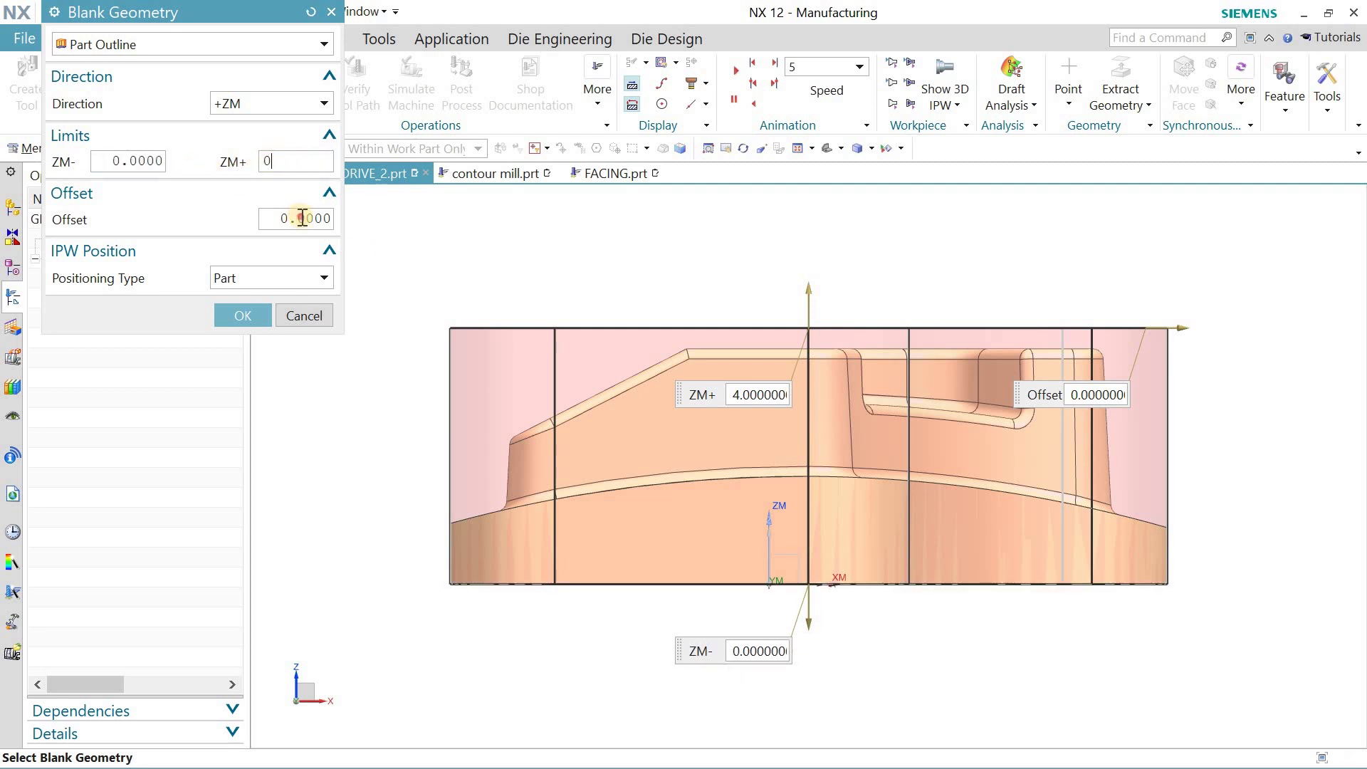
click(256, 318)
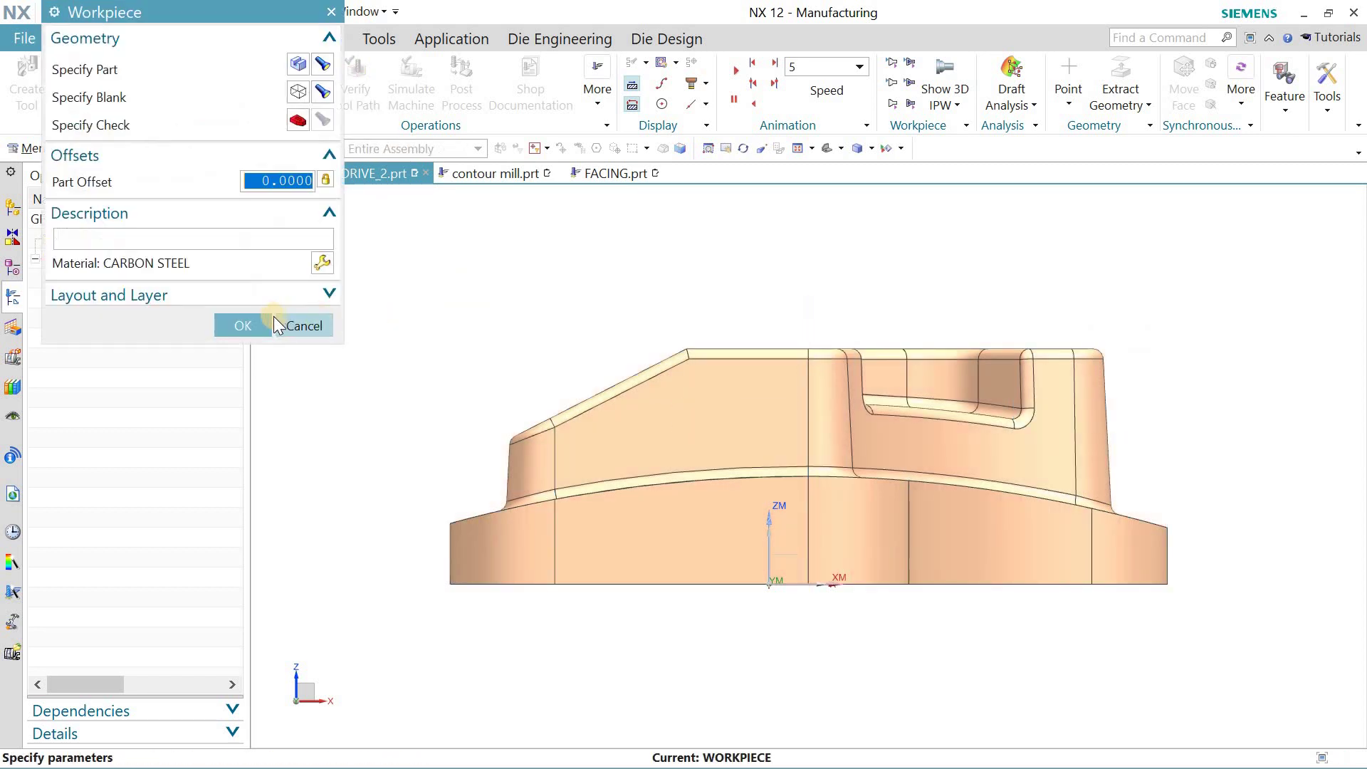
click(270, 324)
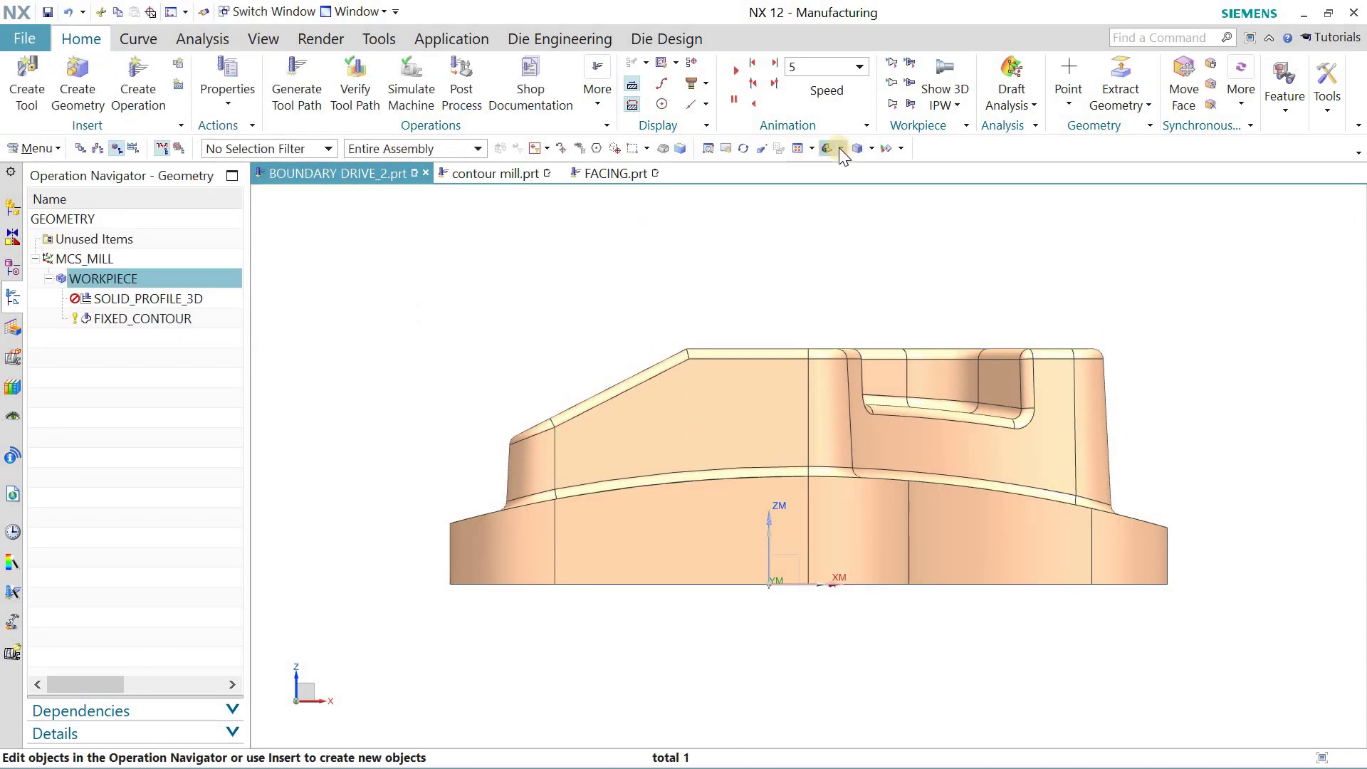
click(828, 168)
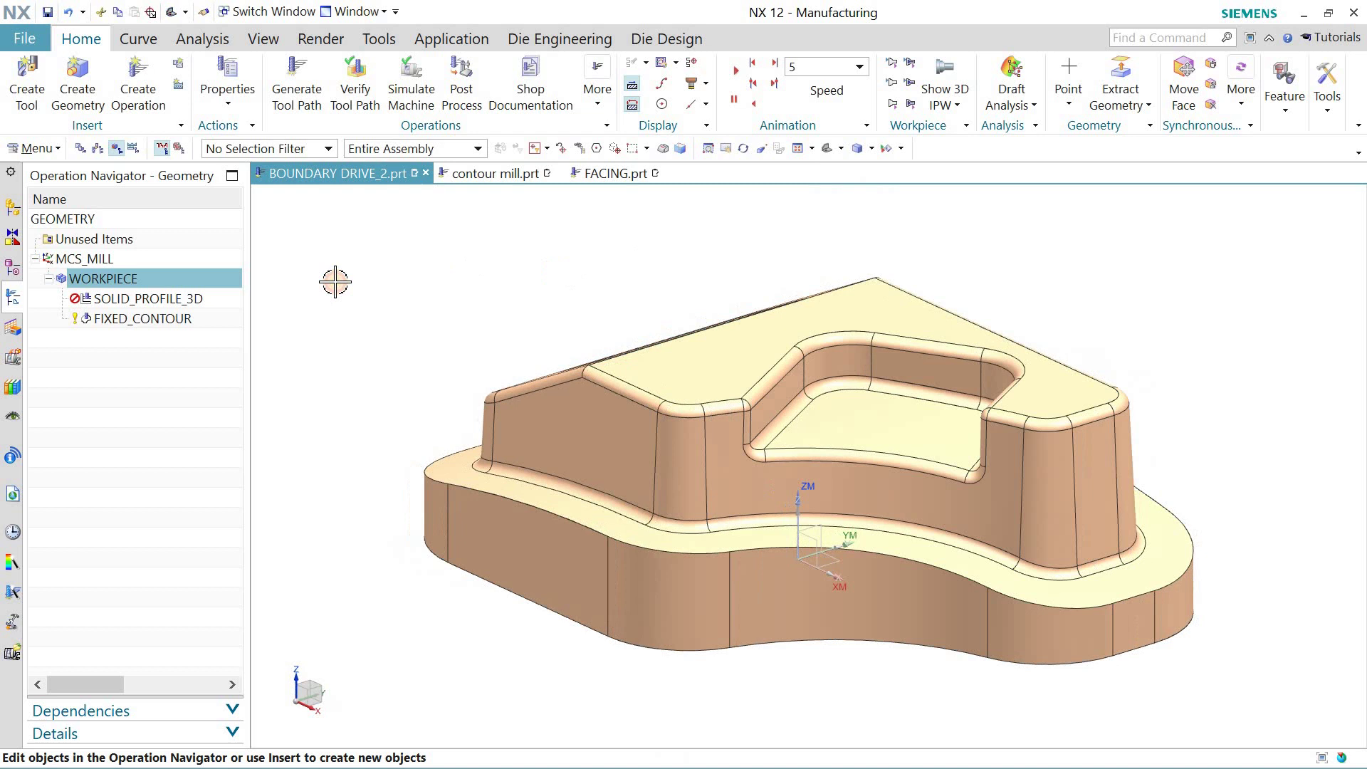
click(371, 293)
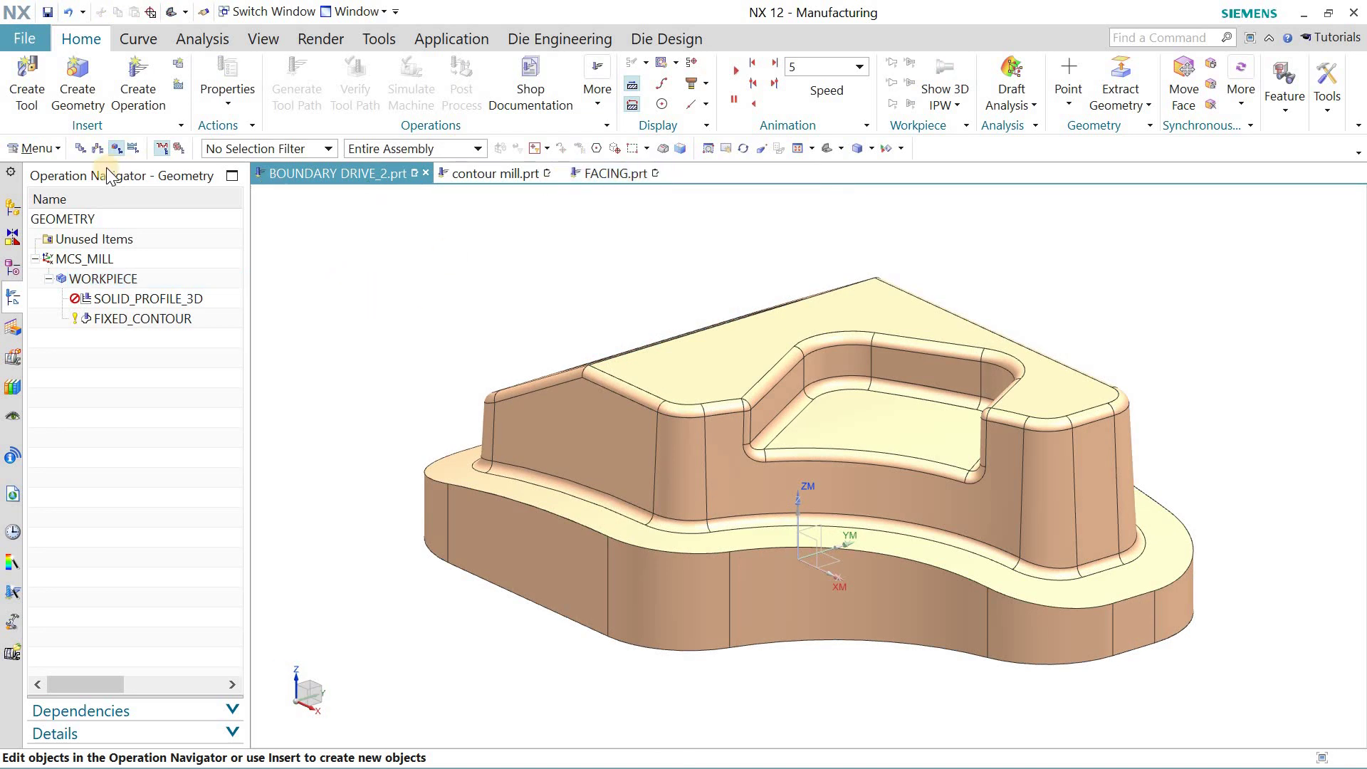
Set BOUNDARY DRIVE_2's WORKPIECE blank to Part Convex Hull and orbit around to inspect it.
double_click(118, 276)
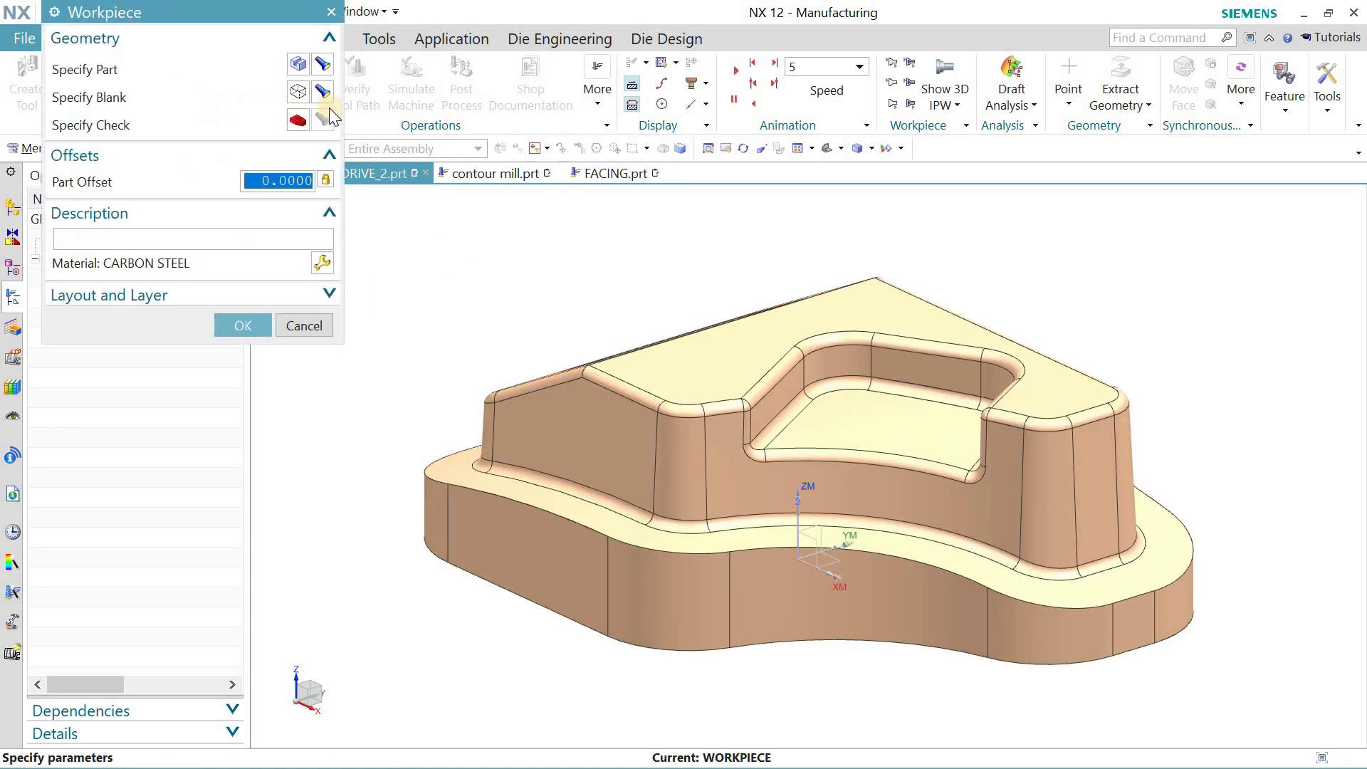
click(304, 90)
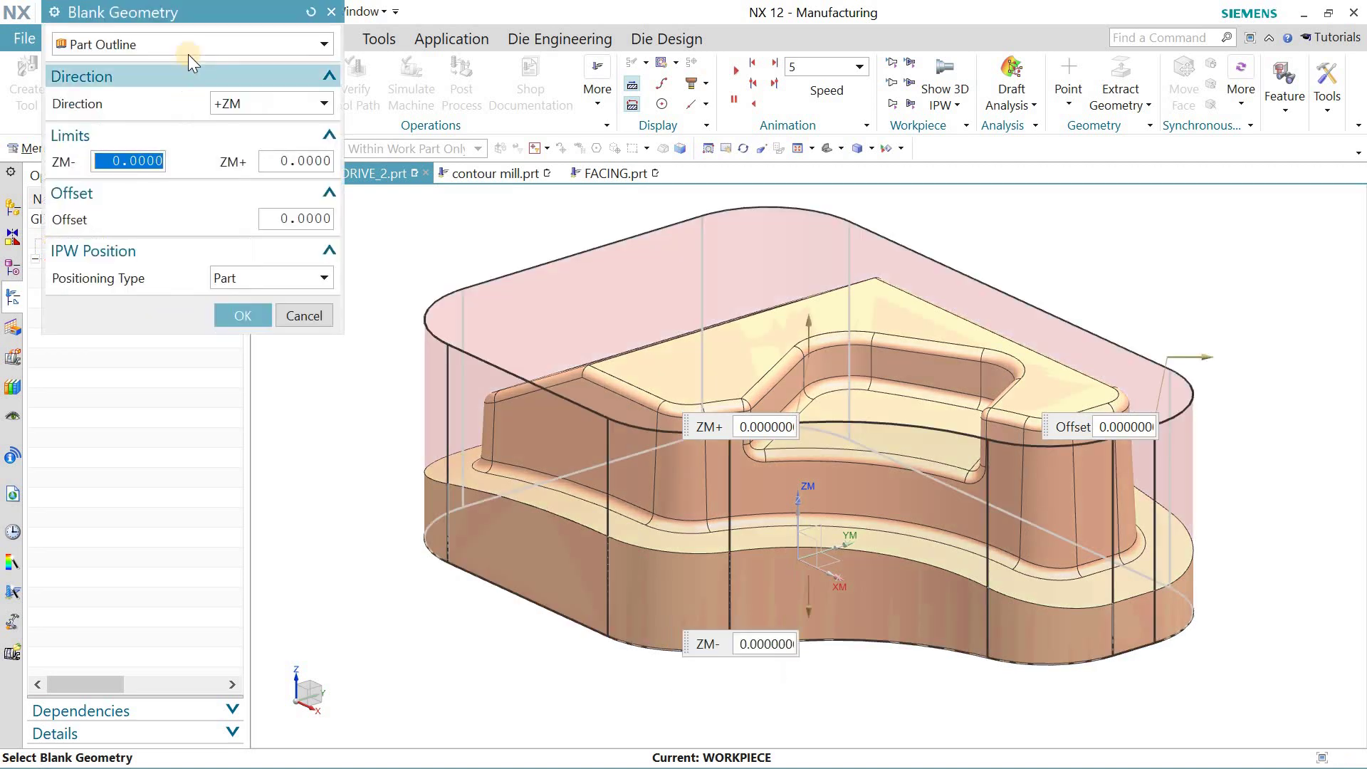
click(189, 48)
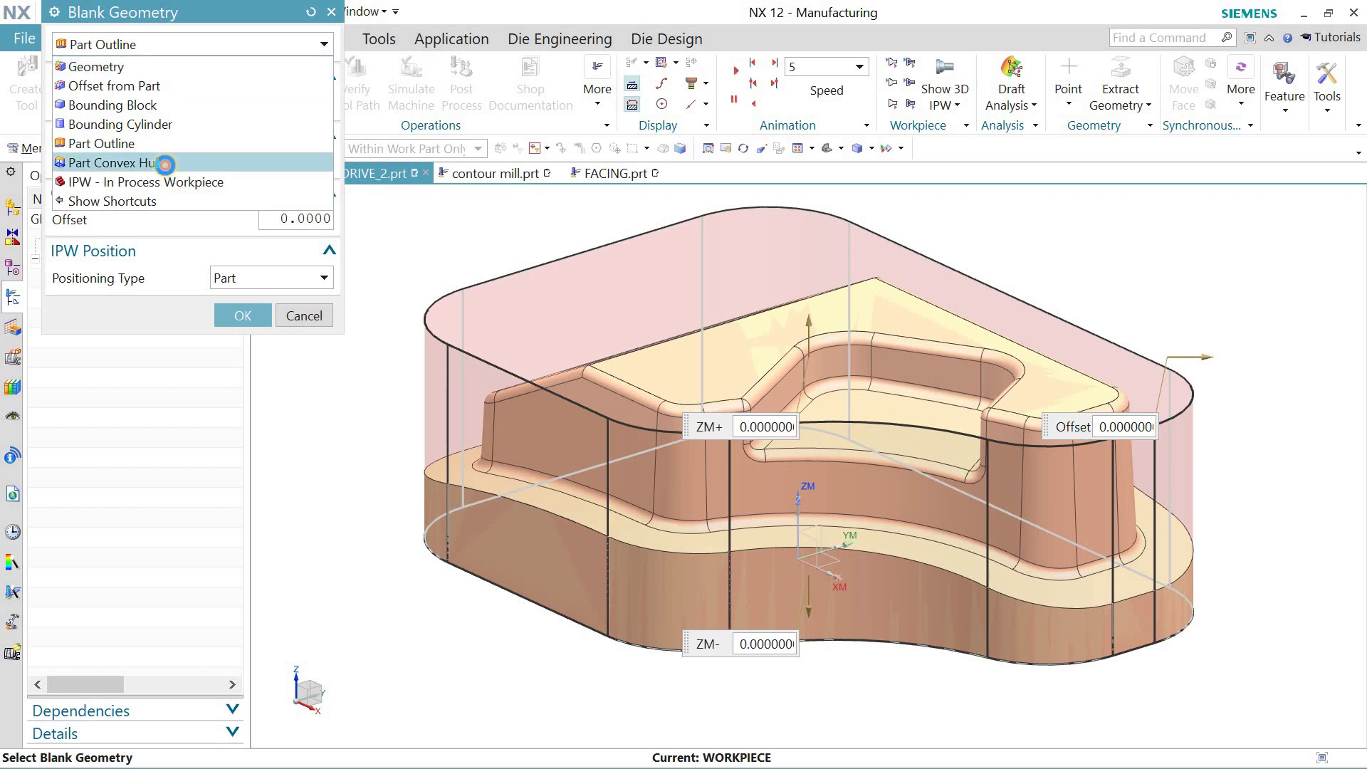
click(165, 165)
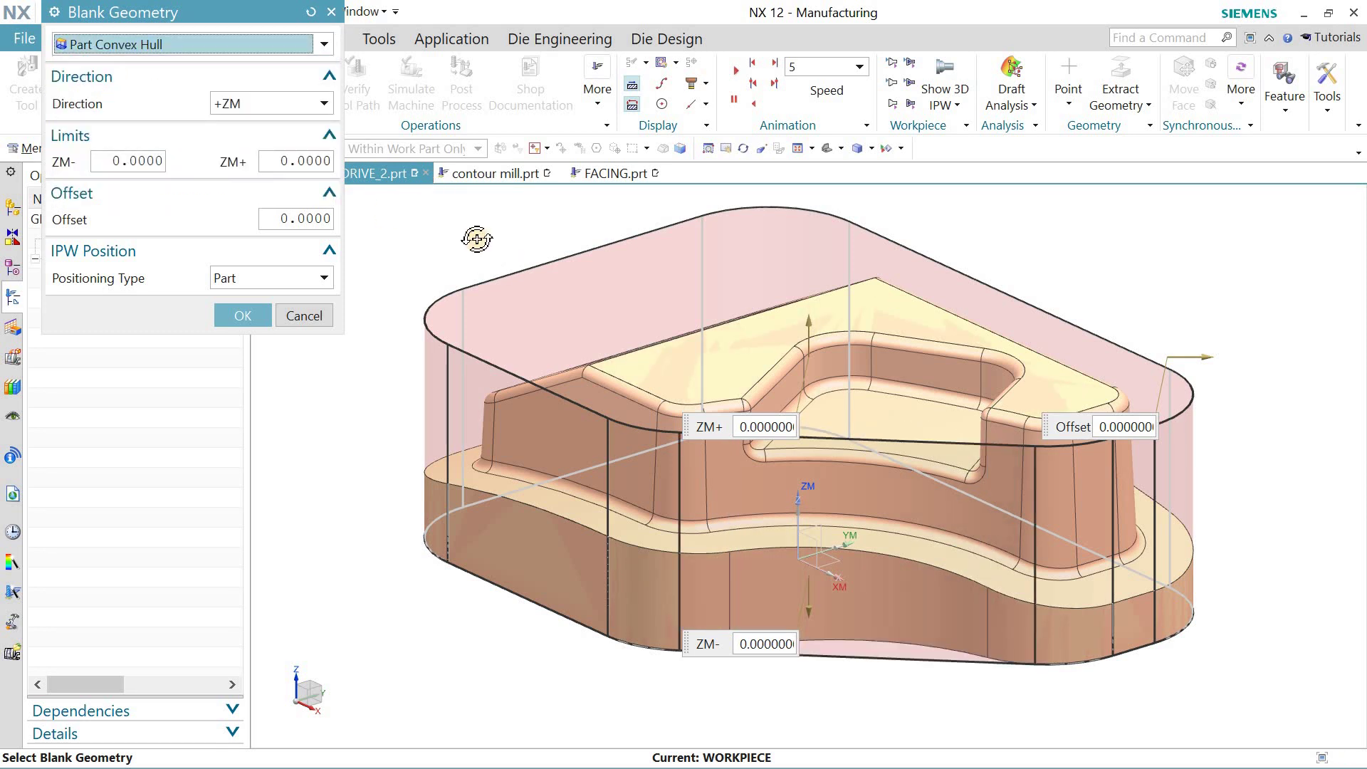
middle_drag(476, 239, 978, 597)
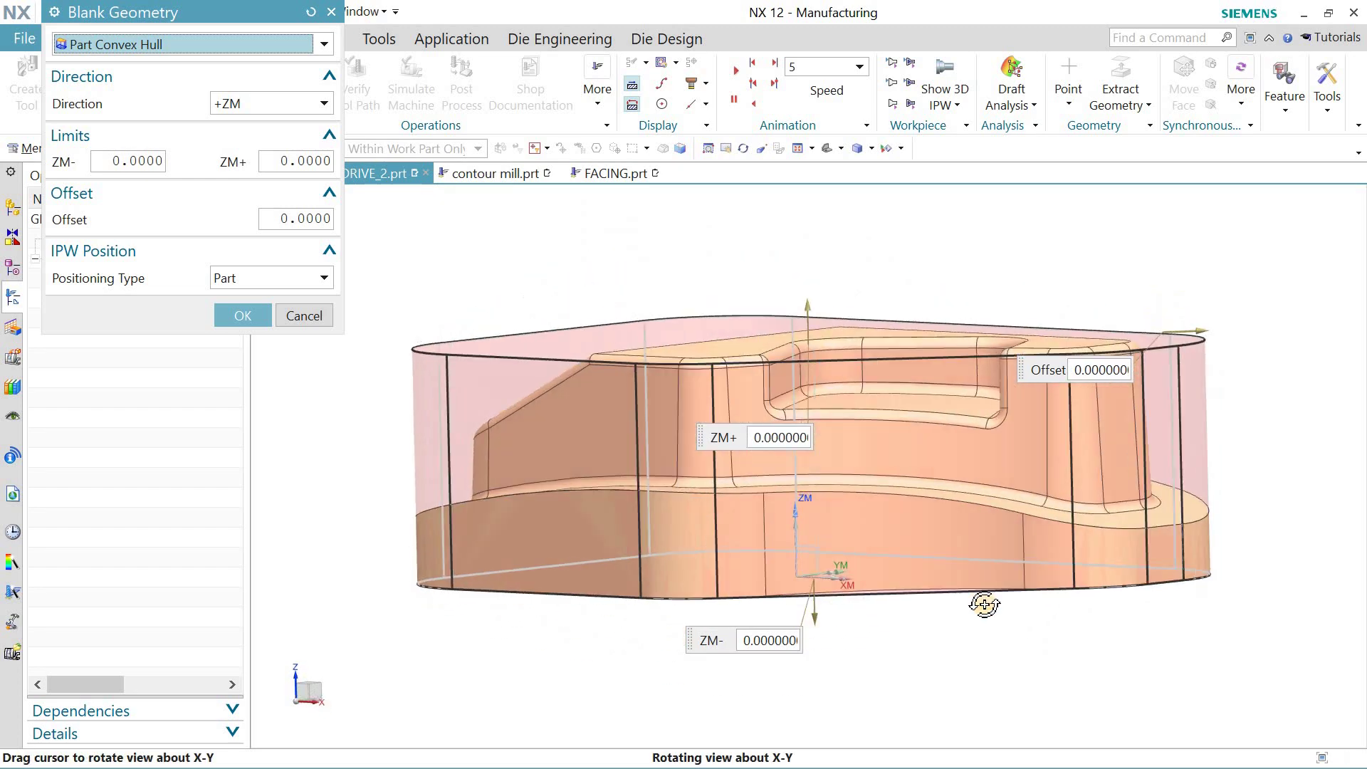
middle_drag(977, 646, 976, 610)
mouse_move(979, 545)
middle_down()
mouse_move(981, 641)
mouse_move(1031, 604)
mouse_move(1007, 658)
mouse_move(1016, 580)
mouse_move(952, 522)
mouse_move(985, 522)
mouse_move(996, 633)
mouse_move(949, 544)
mouse_move(983, 522)
middle_up()
middle_drag(1022, 584, 983, 541)
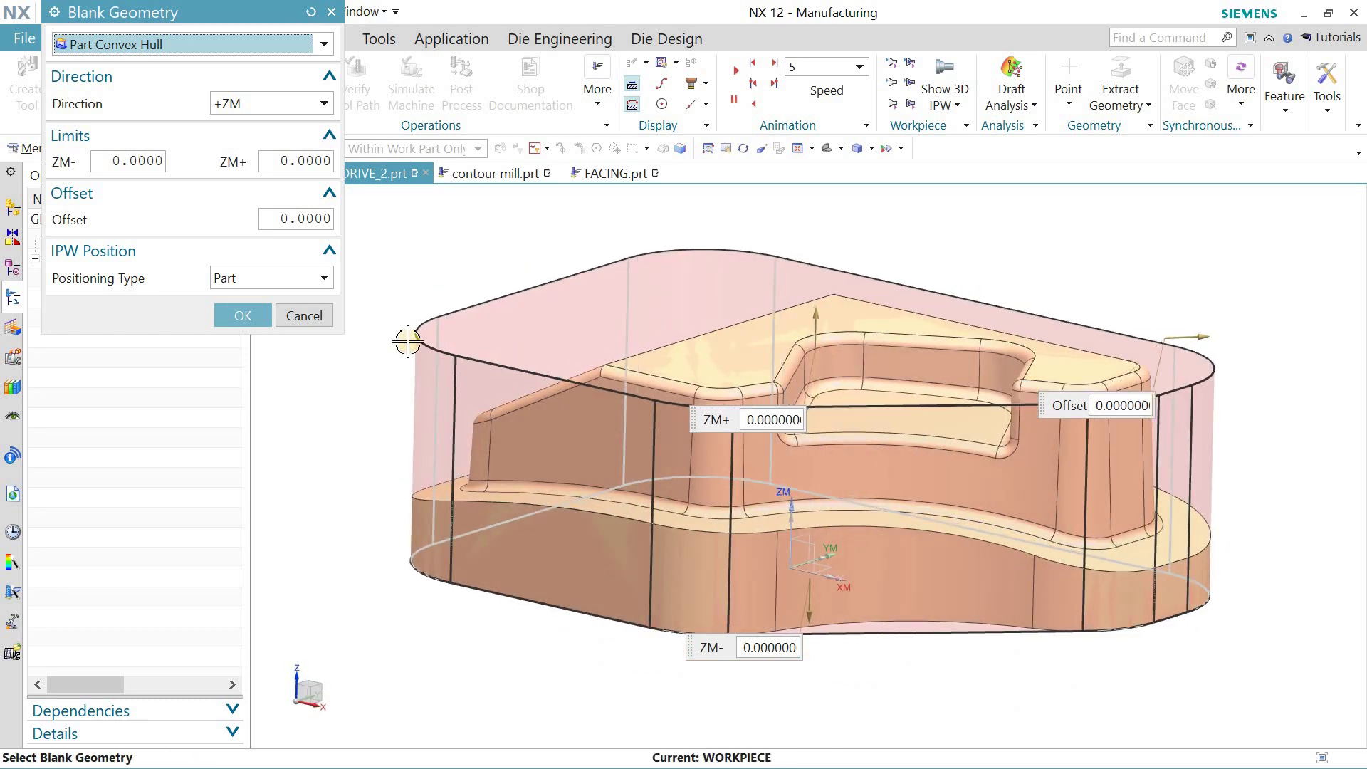
click(223, 44)
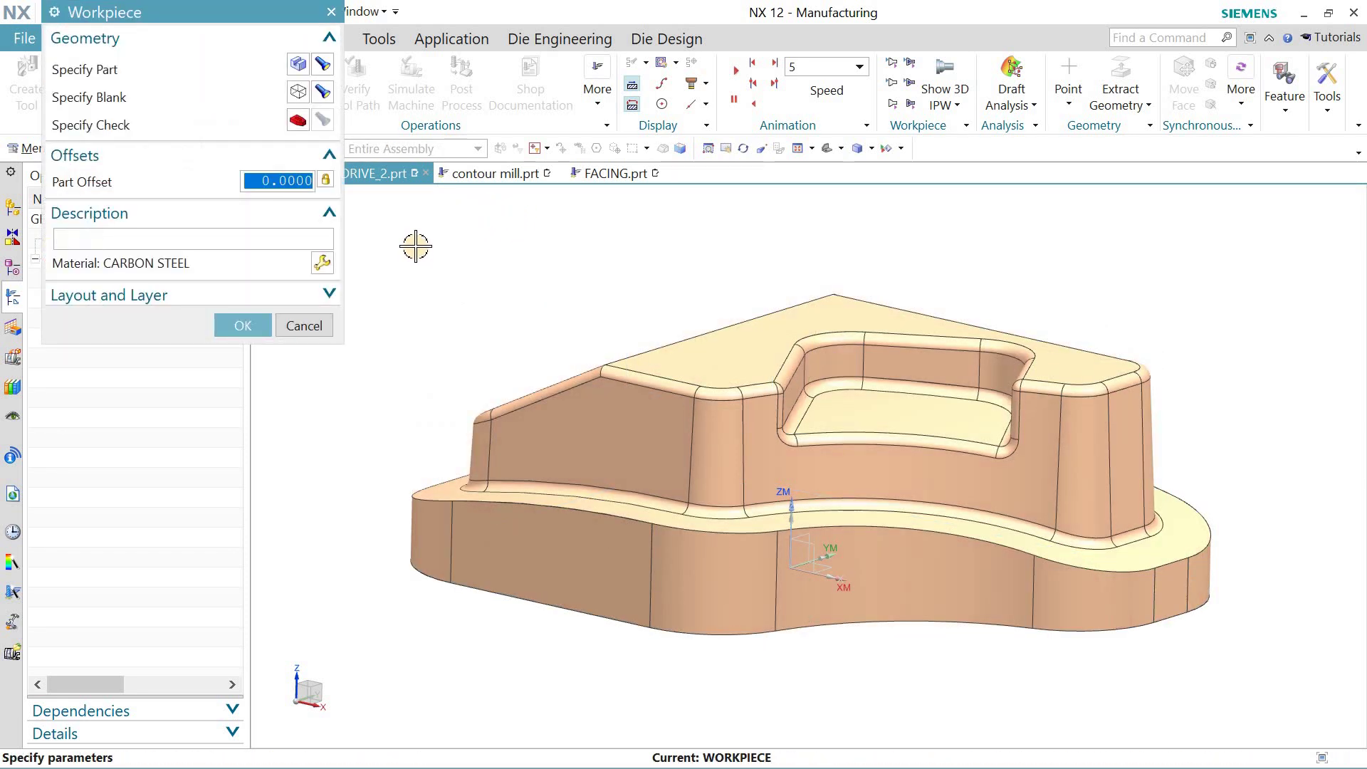
Cancel the WORKPIECE settings twice without changes, orbiting the part to inspect it.
click(304, 325)
middle_drag(580, 289, 420, 334)
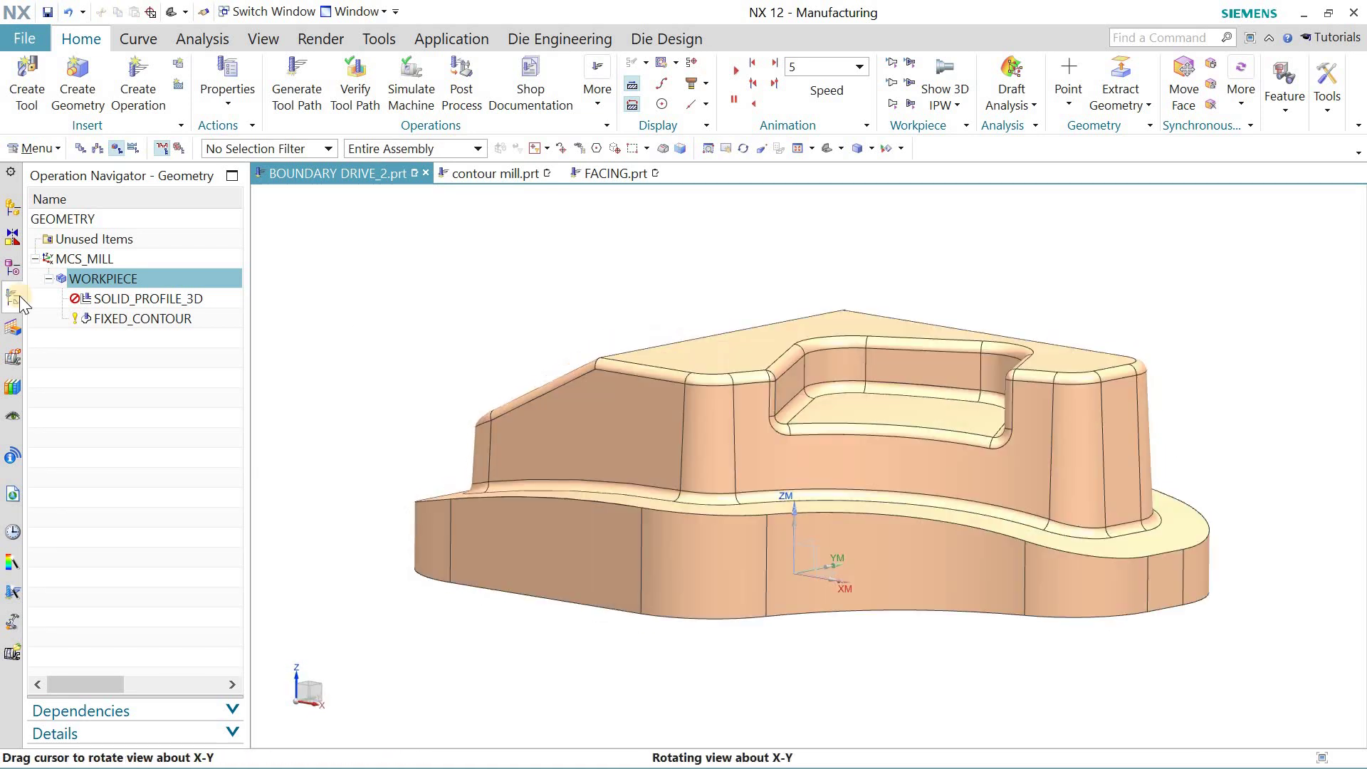
double_click(143, 278)
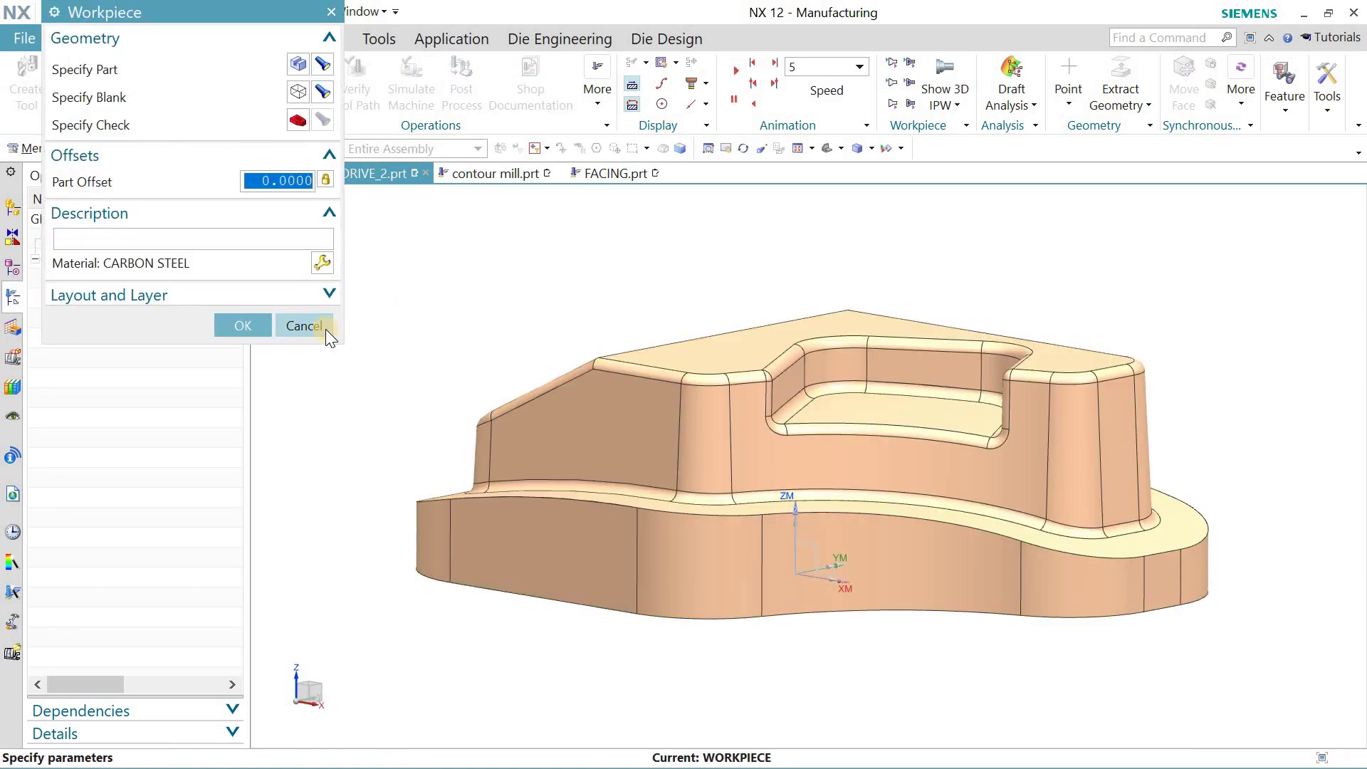
click(303, 326)
middle_drag(524, 311, 870, 180)
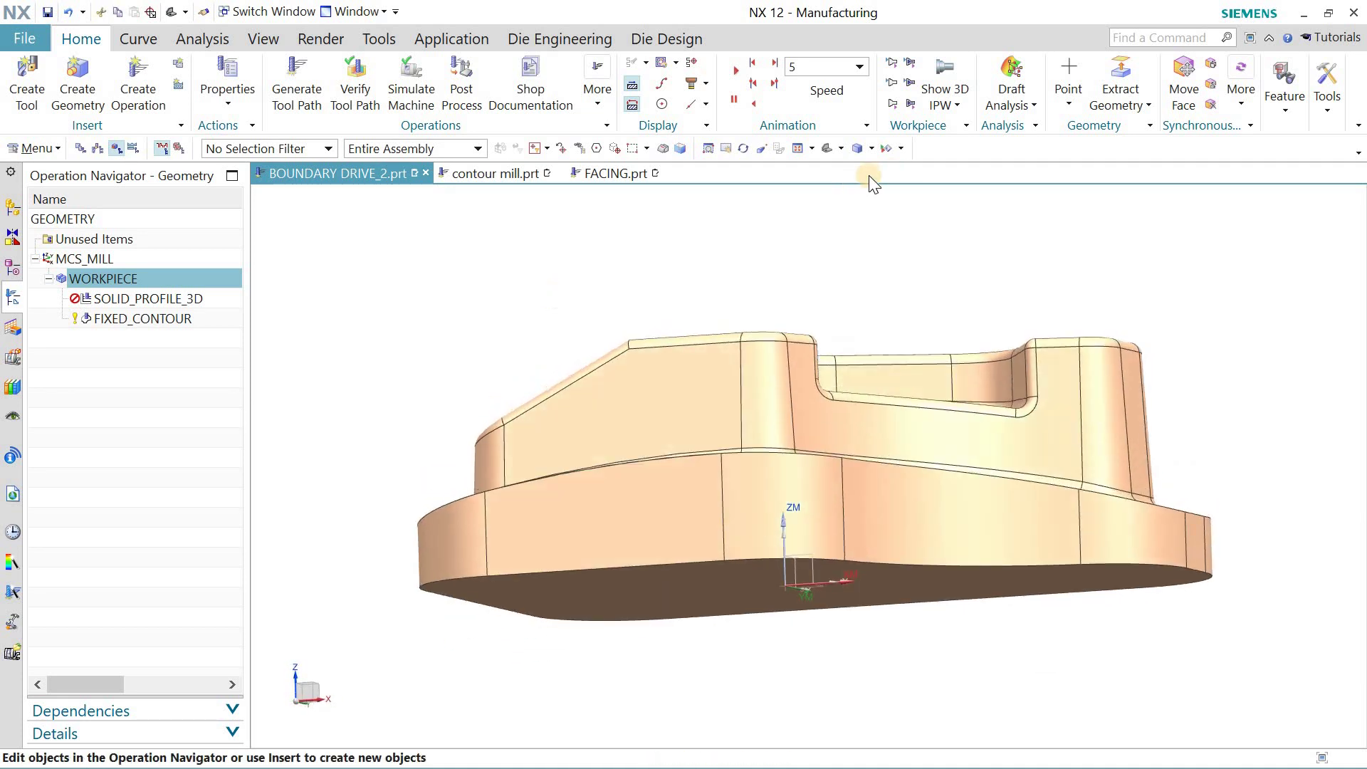
Return the part to a Trimetric orientation and fit it in the view.
click(841, 148)
click(827, 166)
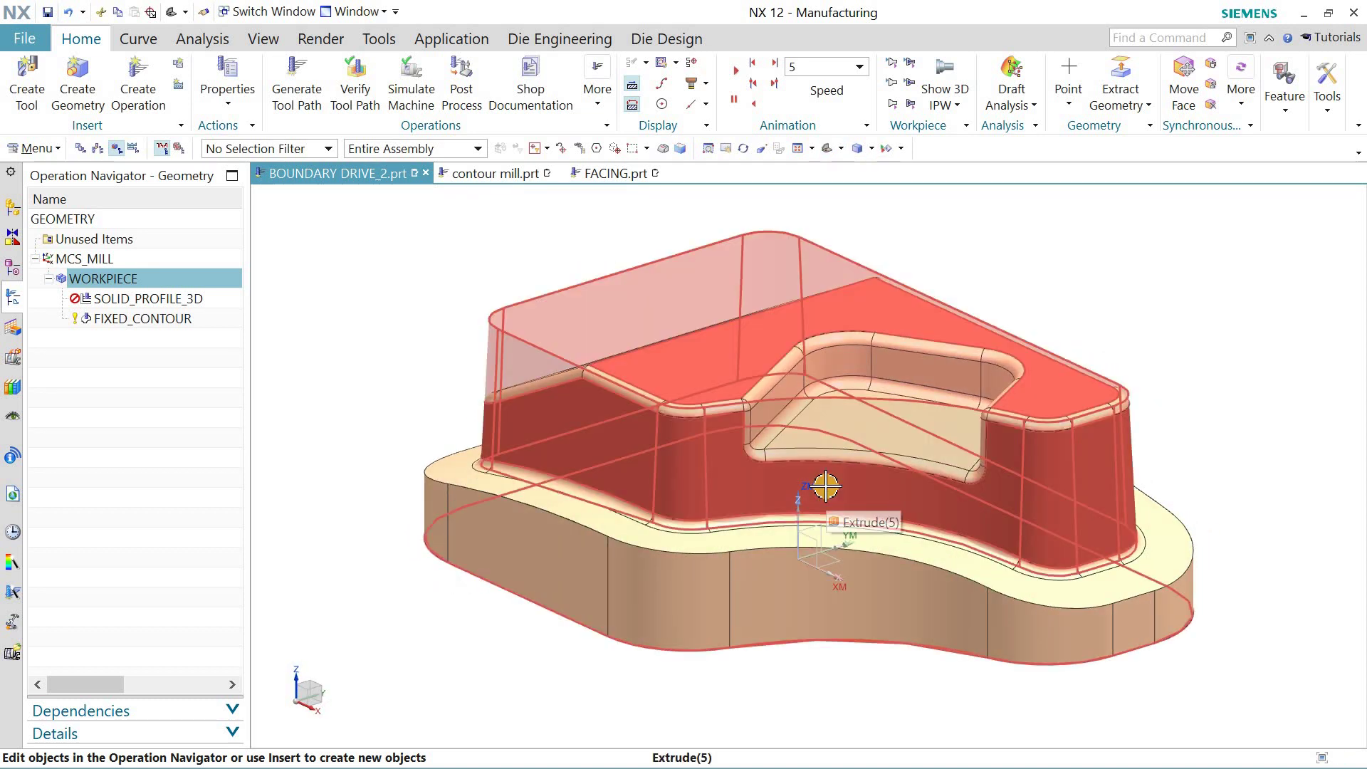
scroll(825, 487, up, 2)
key(ctrl+b)
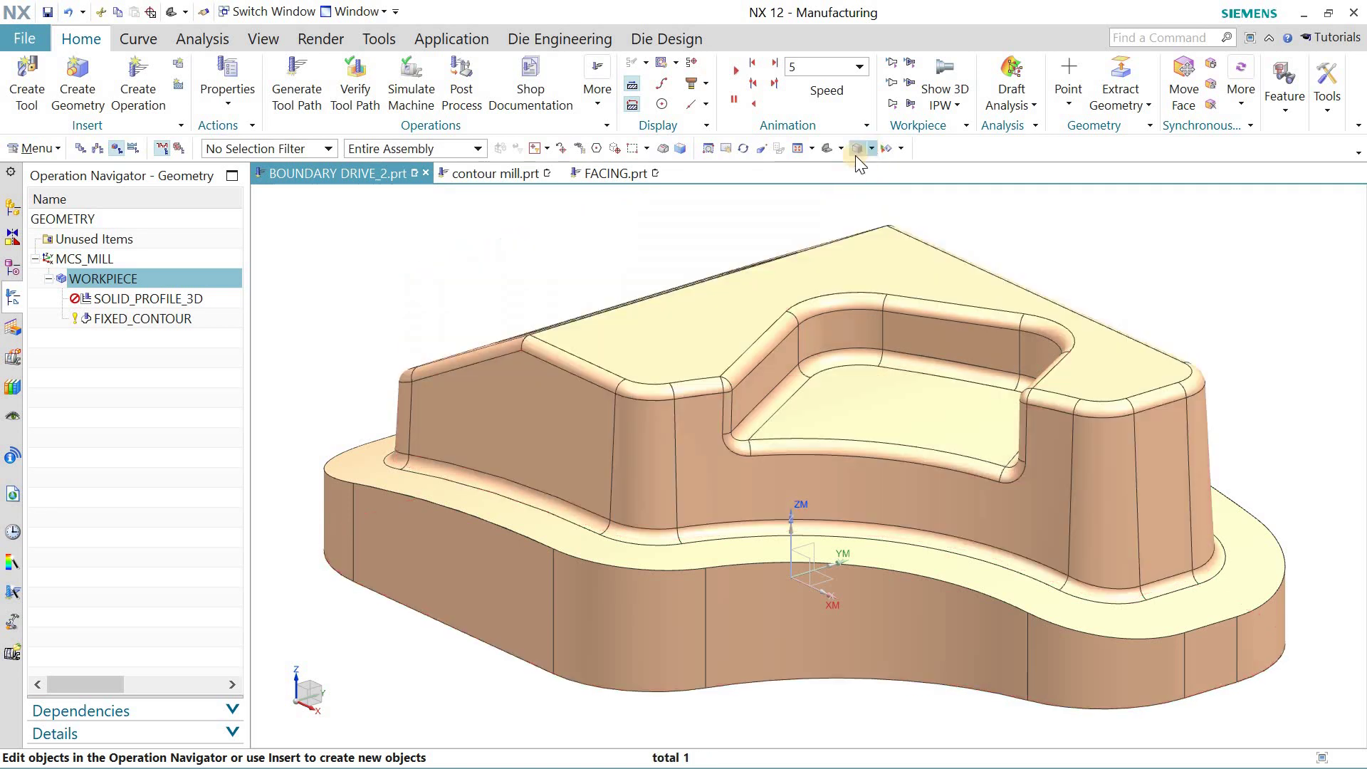
click(843, 149)
click(854, 211)
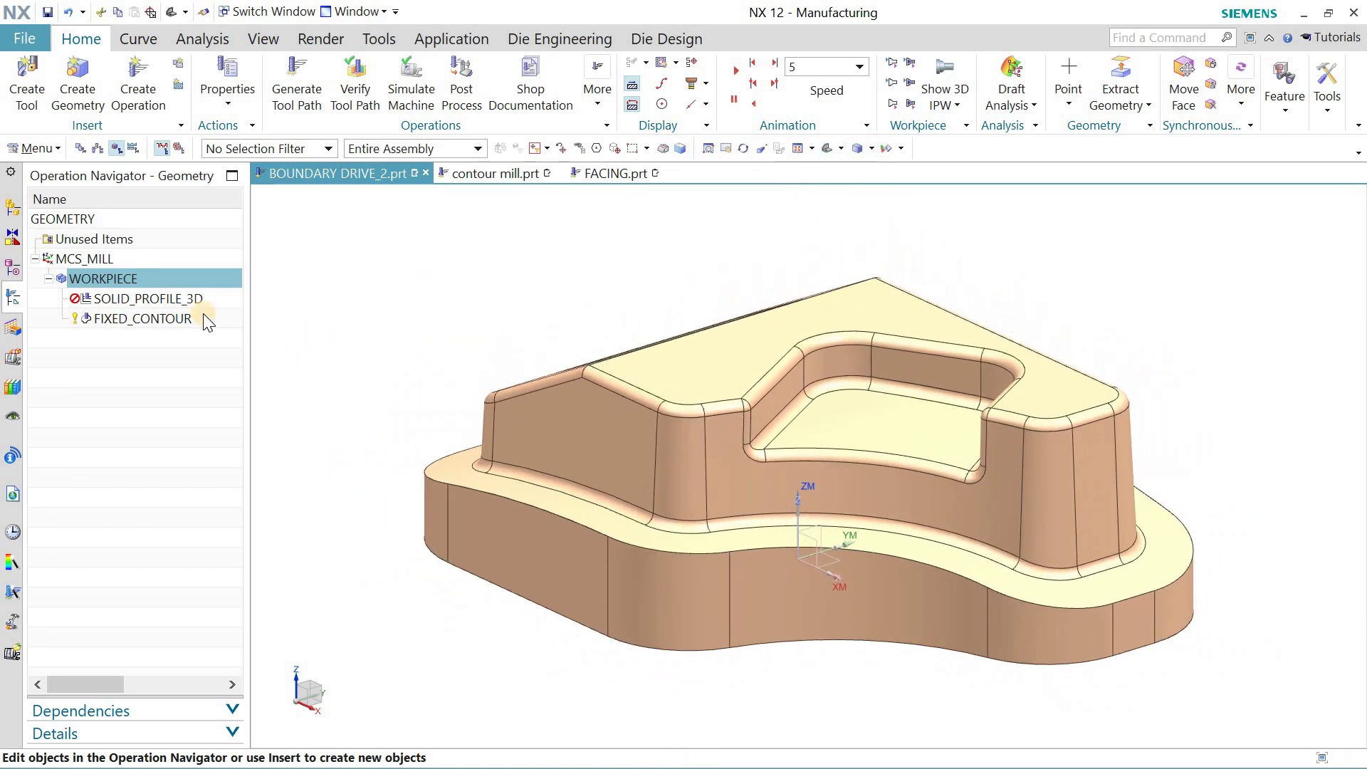
click(840, 150)
click(854, 212)
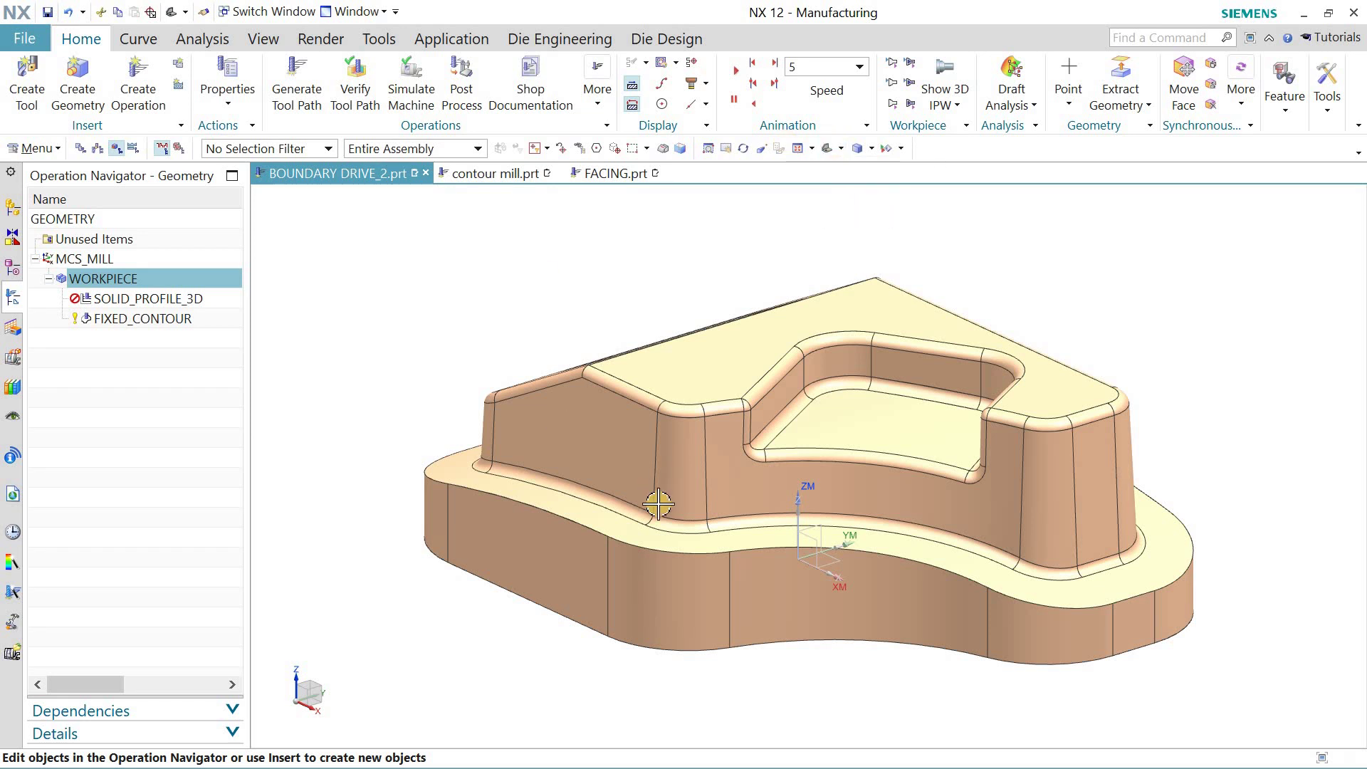